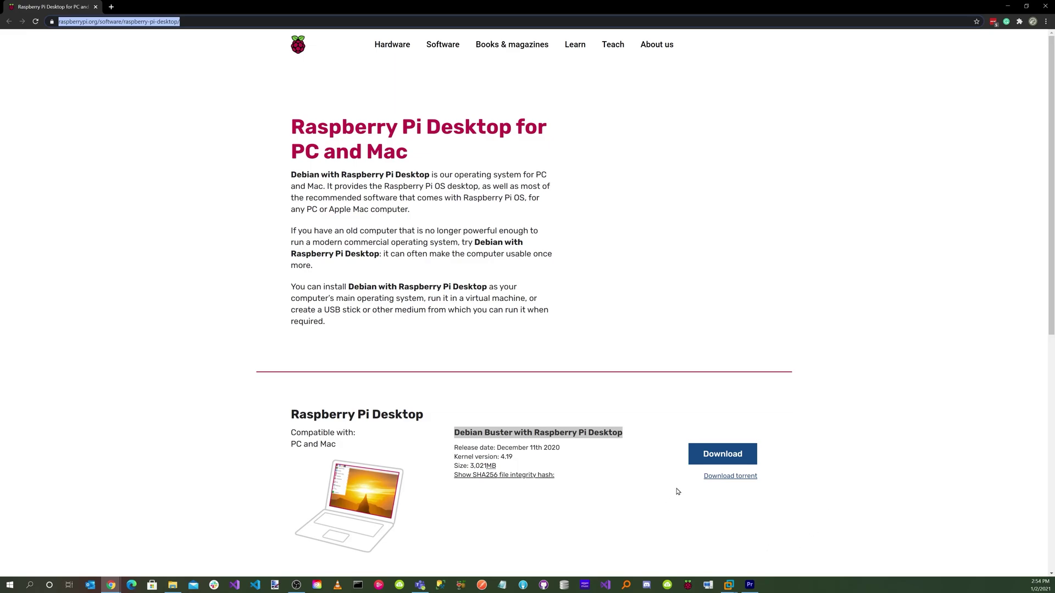
Download the Debian Buster with Raspberry Pi Desktop ISO image
click(715, 459)
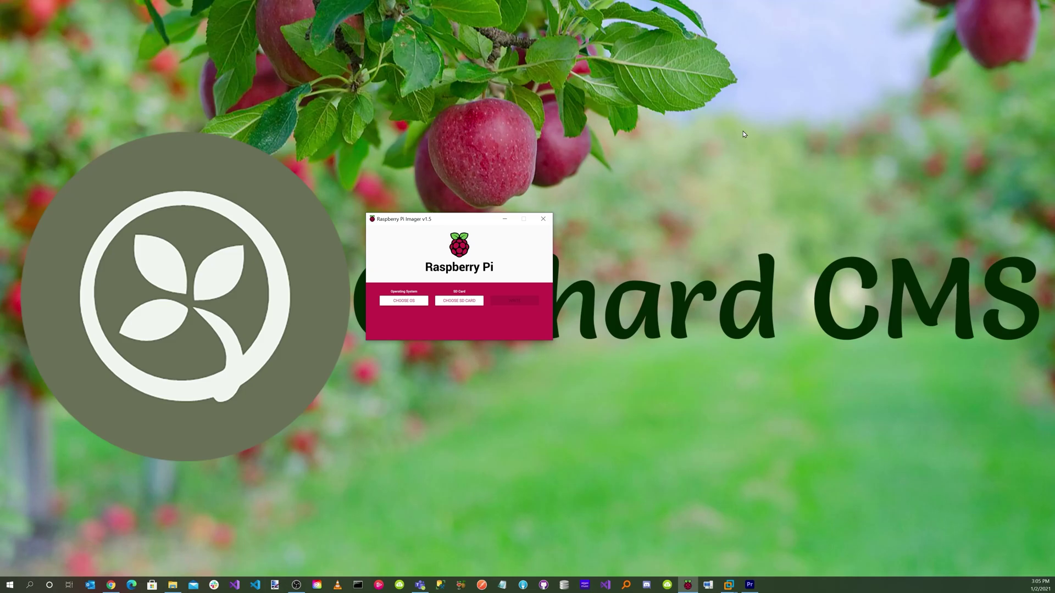
Select the downloaded 2020-12-11-raspios-buster-i386.iso as a custom OS image
click(403, 300)
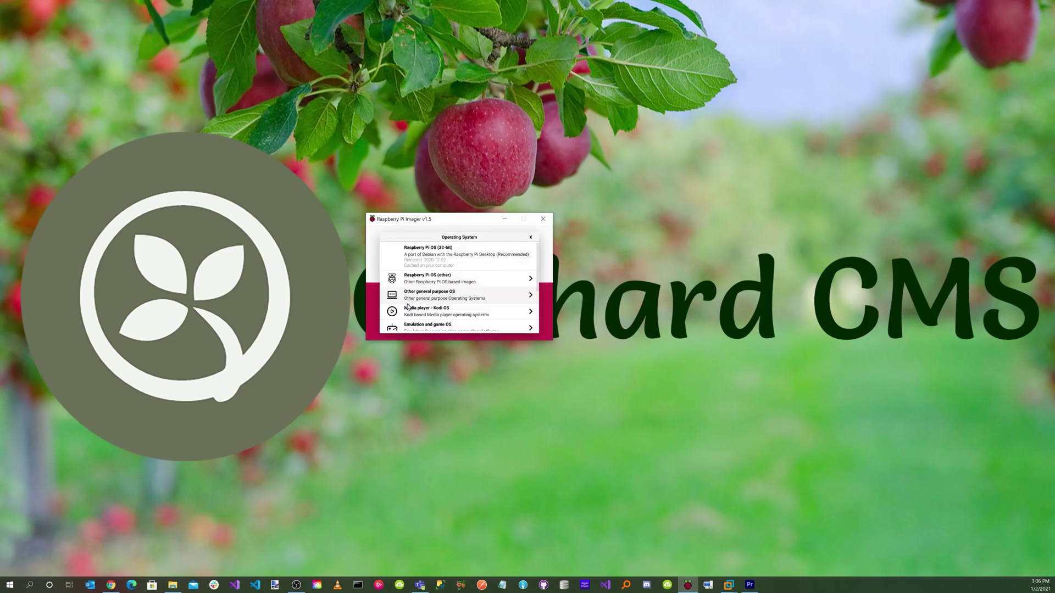
scroll(454, 292, down, 5)
click(423, 324)
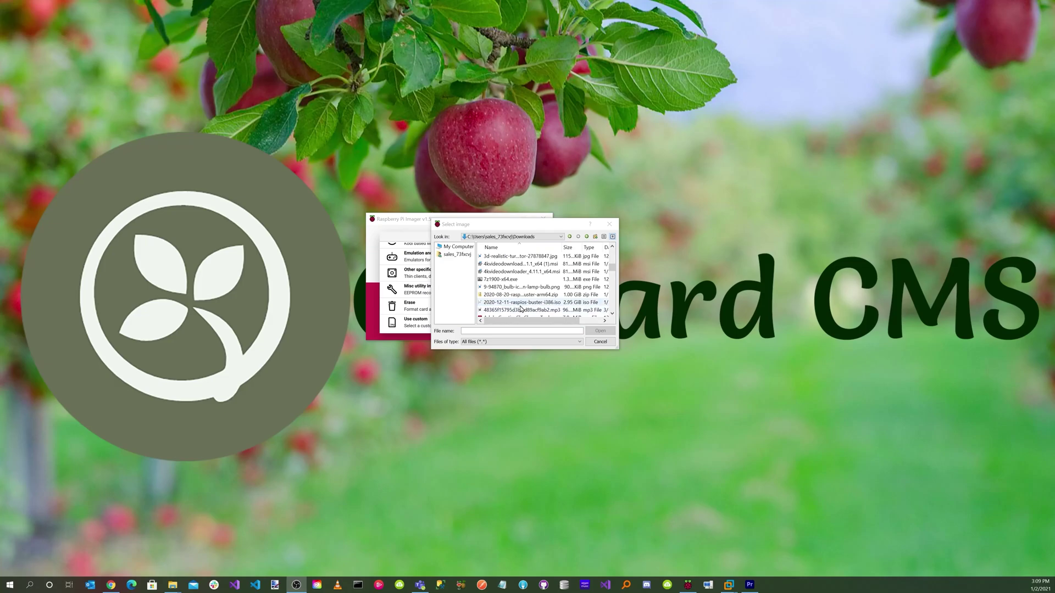
click(550, 303)
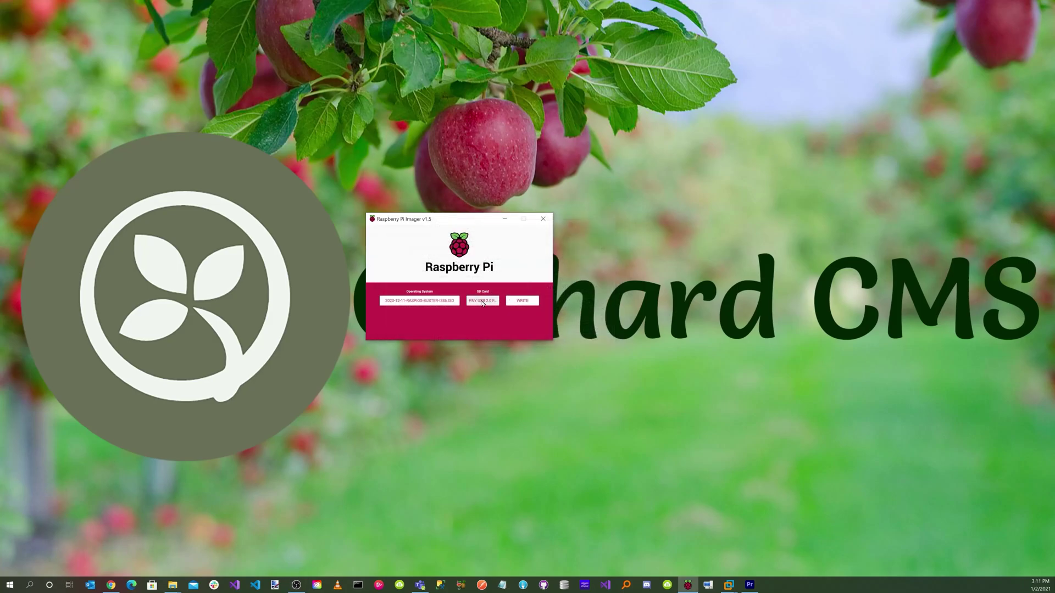
Target the PNY USB drive and write the image, confirming the data erase
click(482, 301)
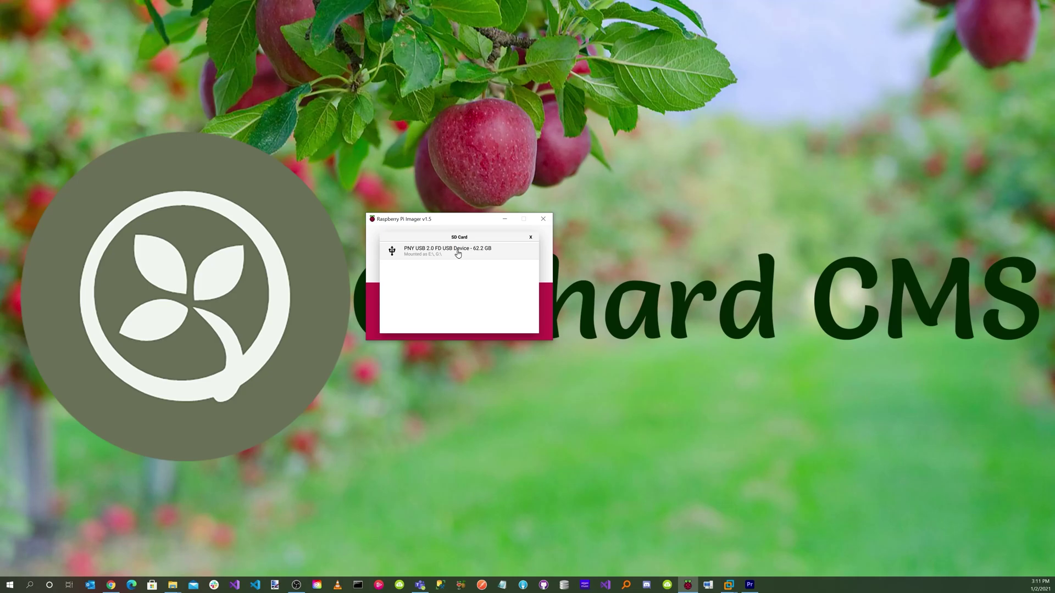
click(458, 251)
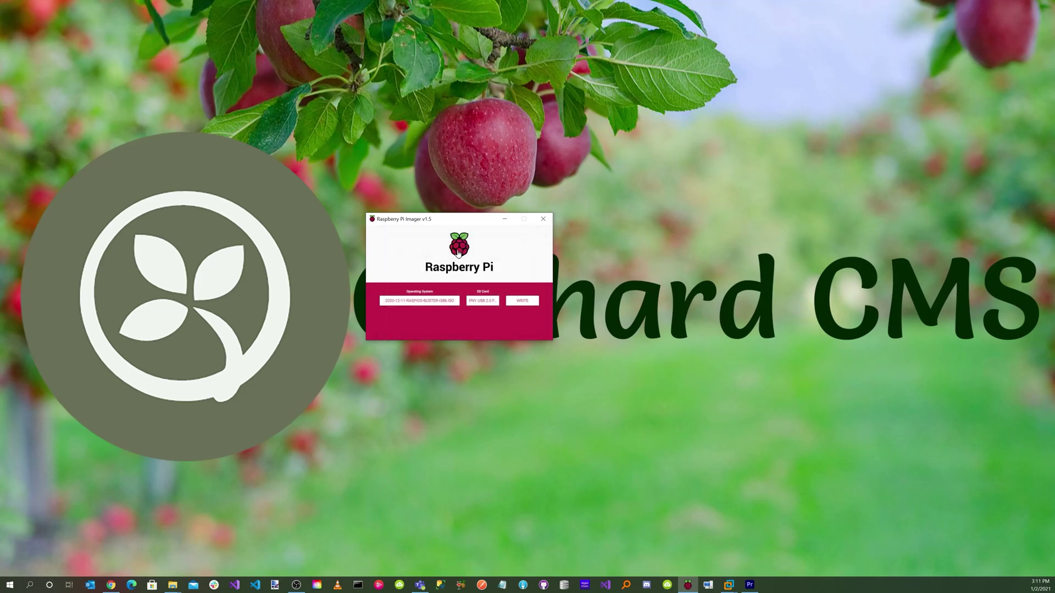
click(522, 301)
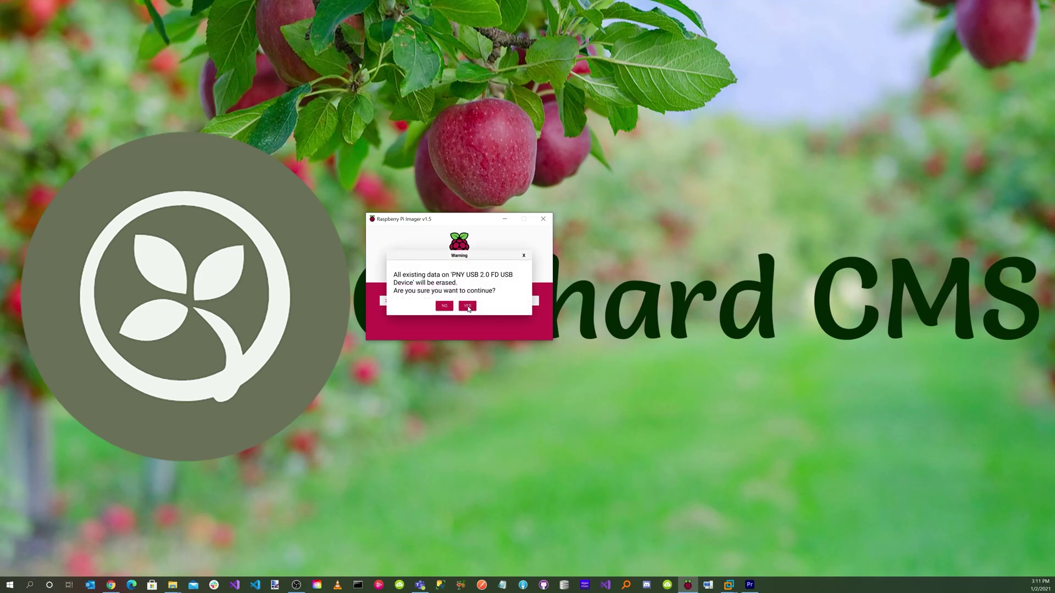
click(467, 306)
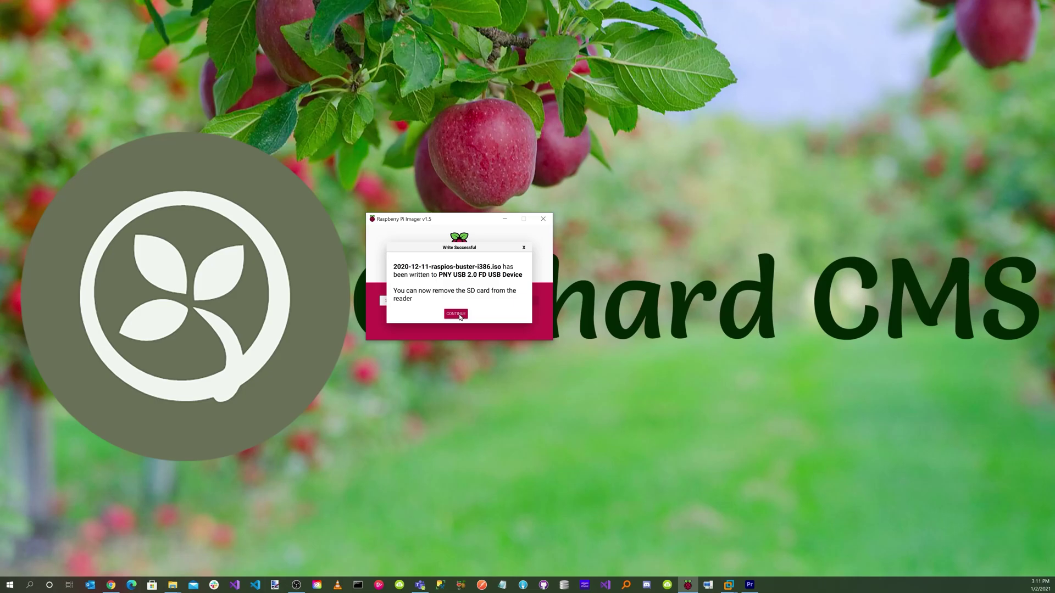
Dismiss the write-success message, start Graphical install, and choose the American English keymap
click(459, 317)
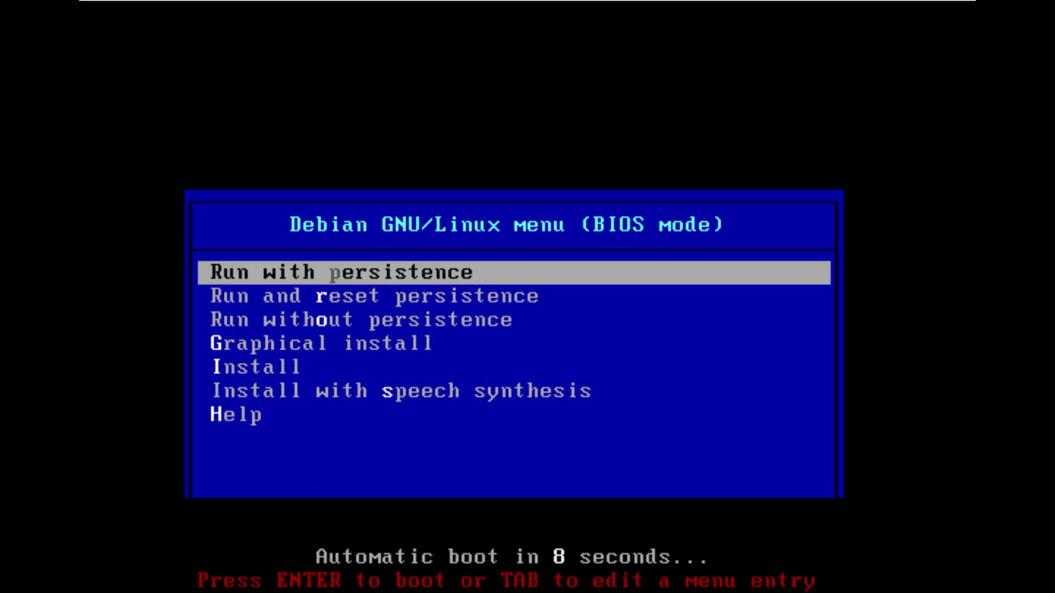
key(Down)
key(Down)
key(Down)
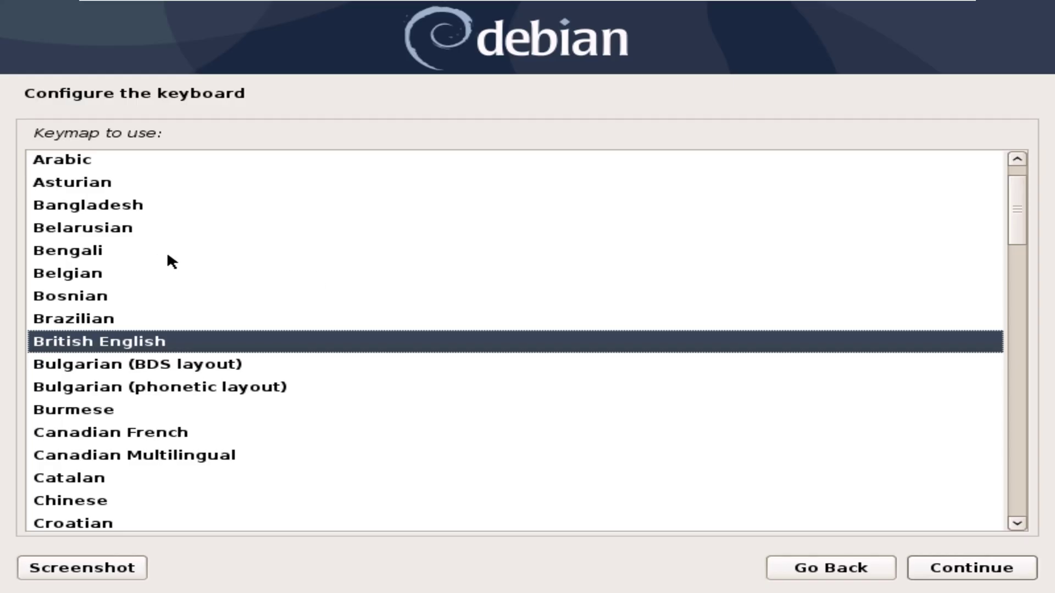
scroll(167, 255, up, 1)
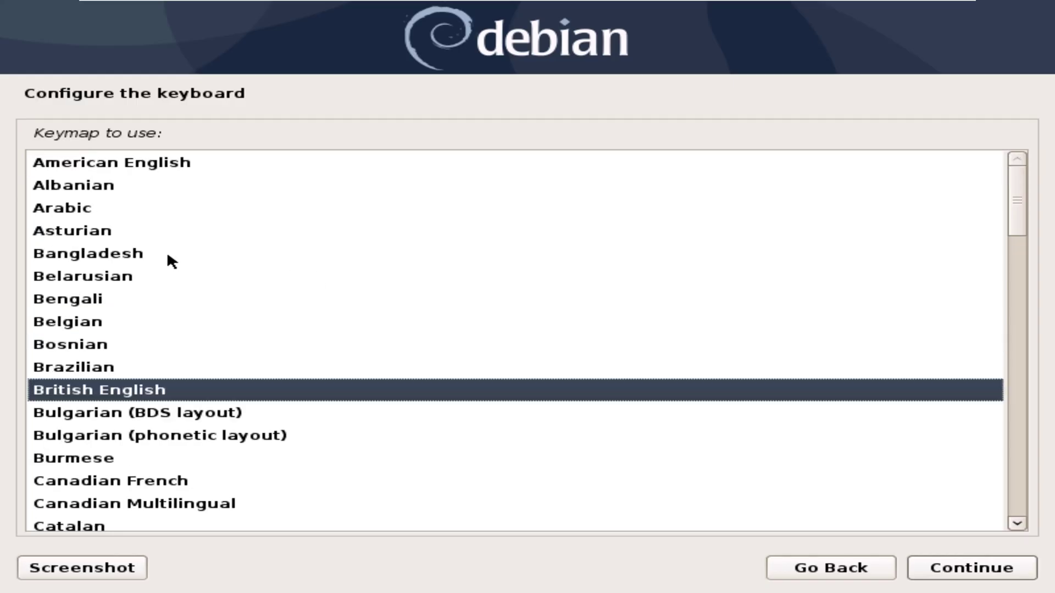
click(174, 163)
click(958, 571)
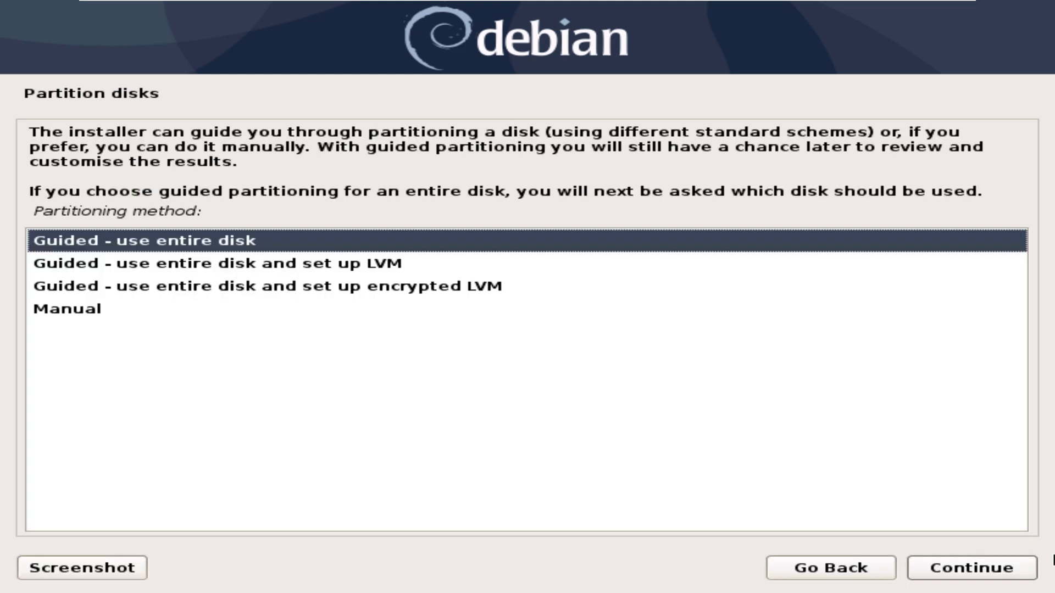
Guided-partition the whole SCSI3 disk with all files in one partition, writing changes to disk
click(935, 545)
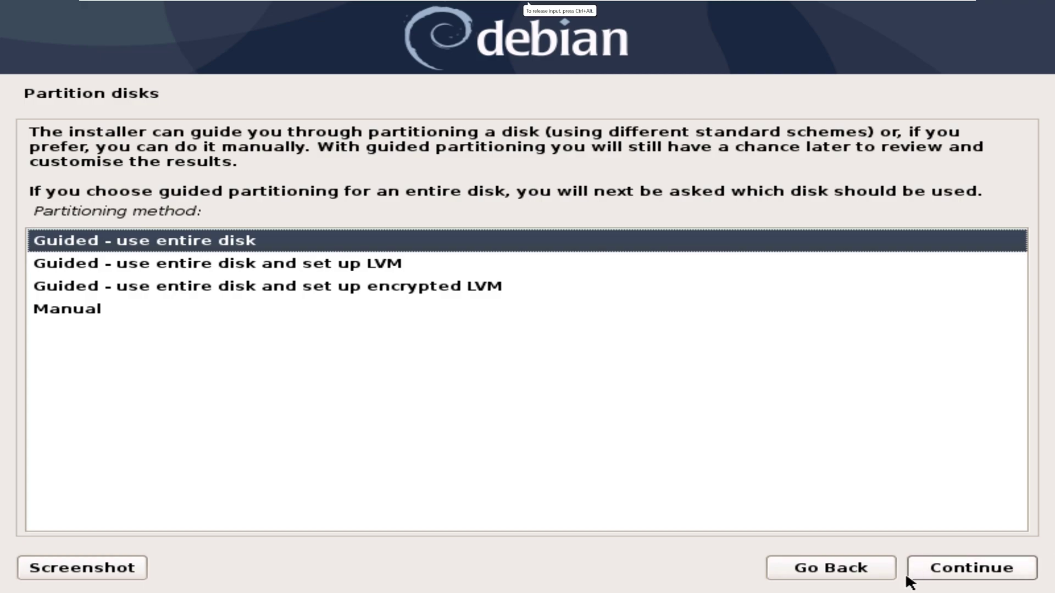
click(958, 574)
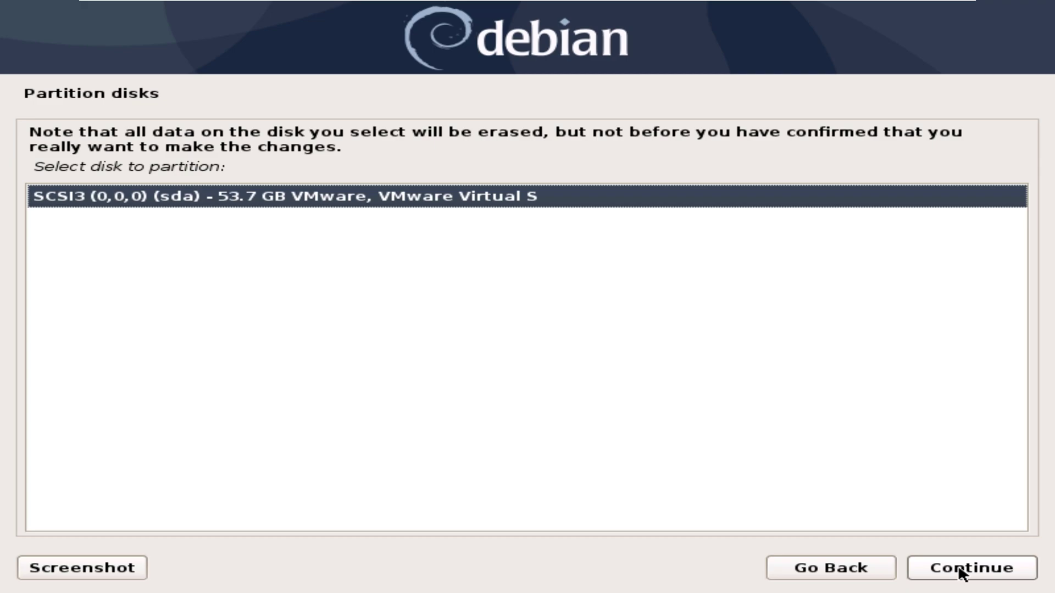
click(959, 574)
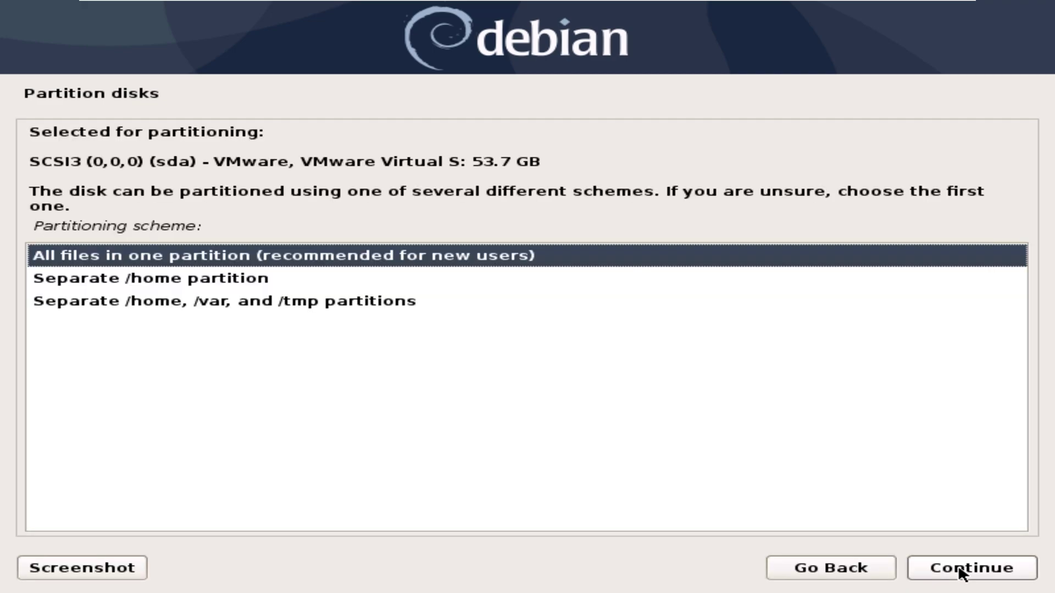
click(961, 573)
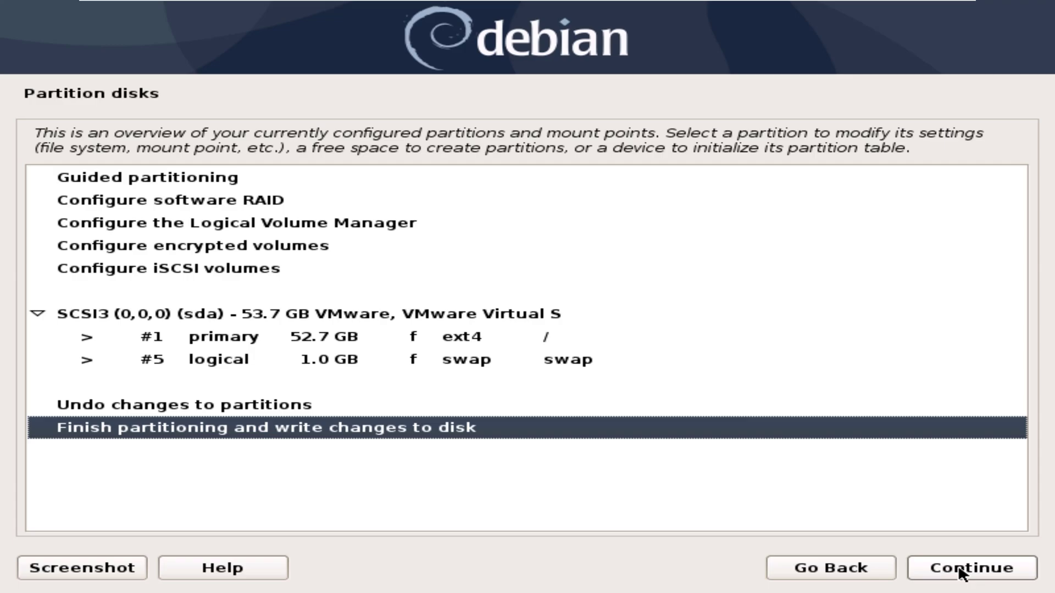
click(959, 573)
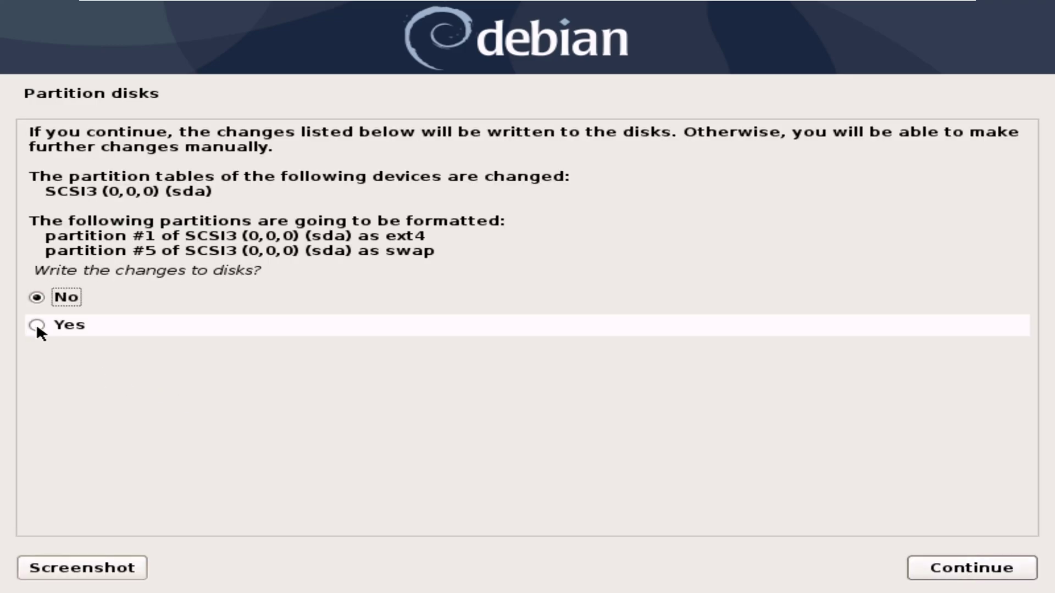
click(37, 325)
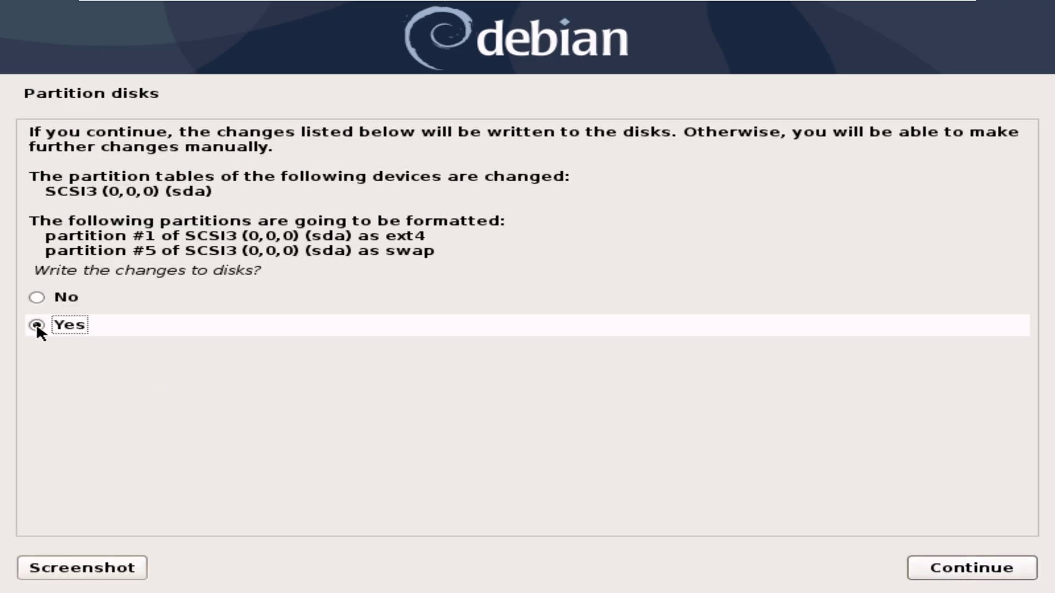
click(960, 569)
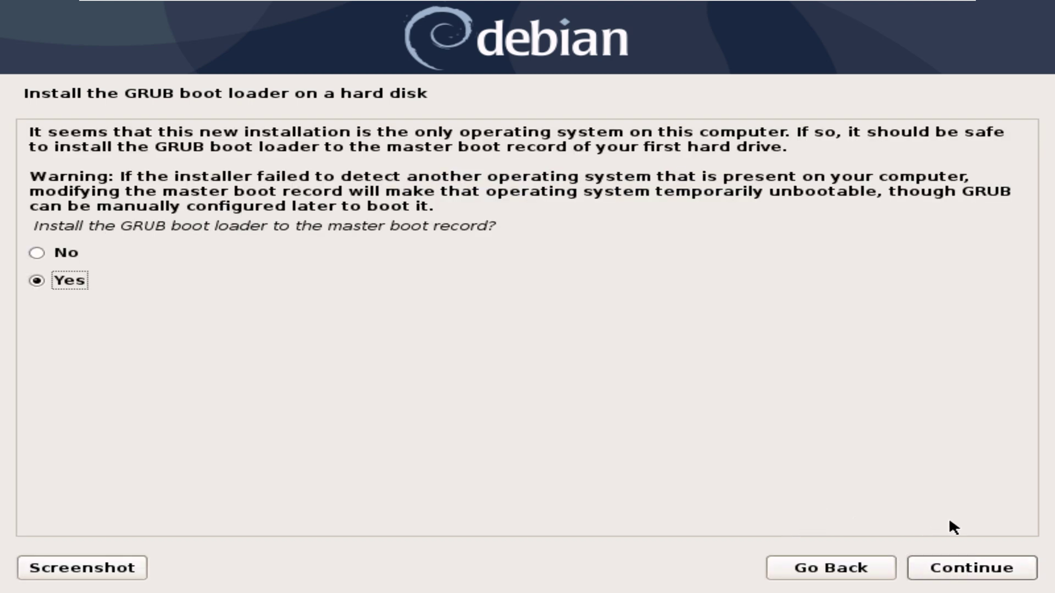
Install GRUB to the master boot record on /dev/sda and finish the installation
click(961, 574)
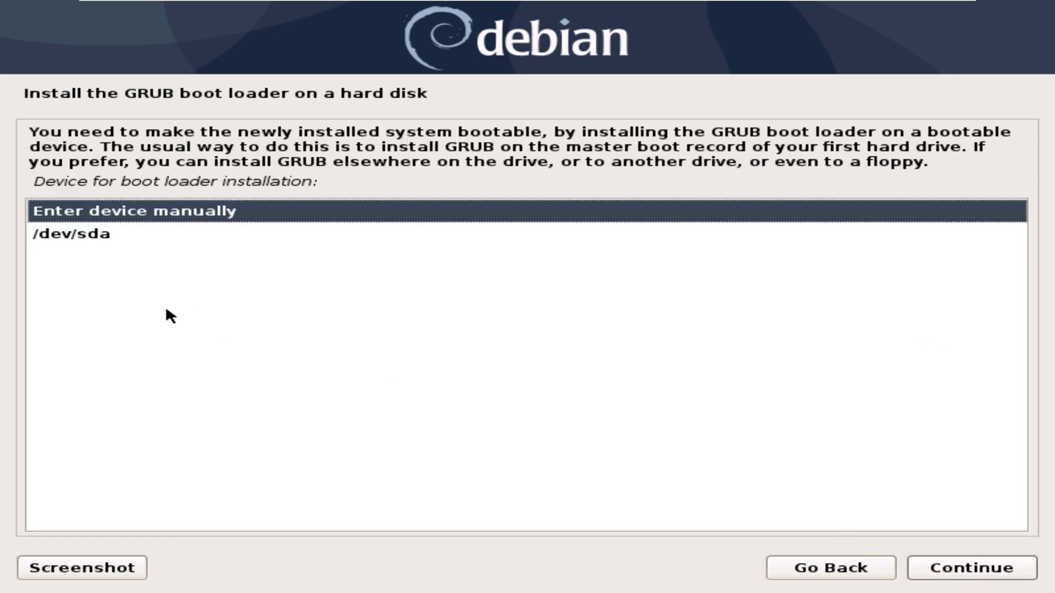
click(70, 238)
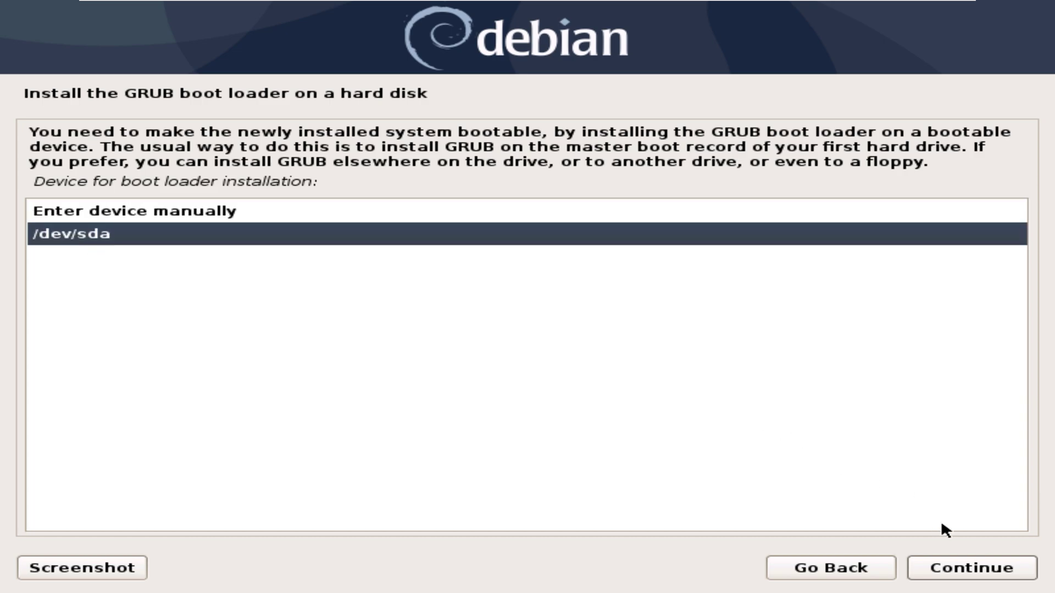
click(968, 576)
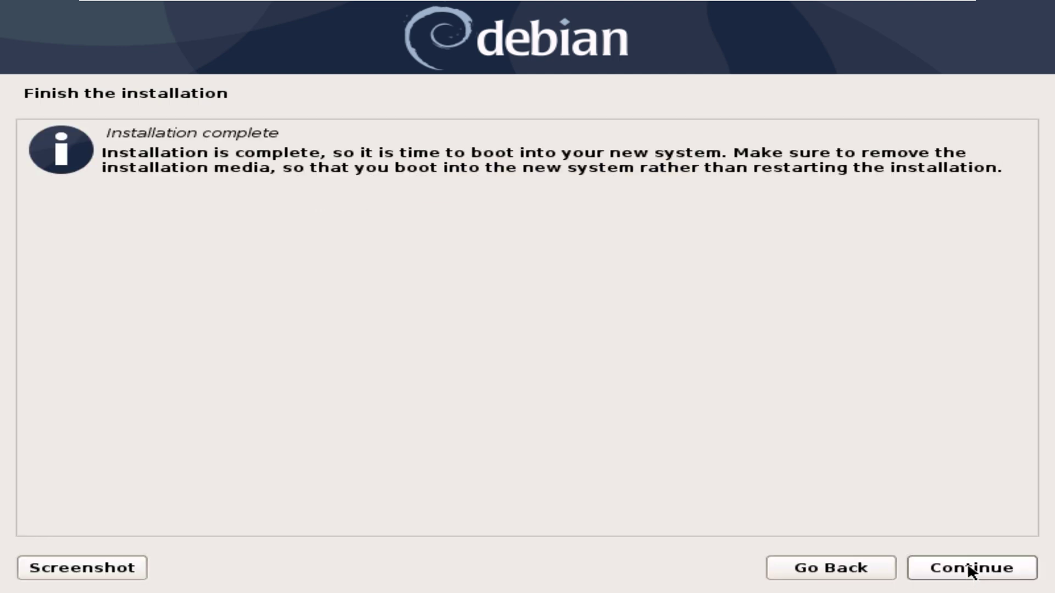
click(971, 571)
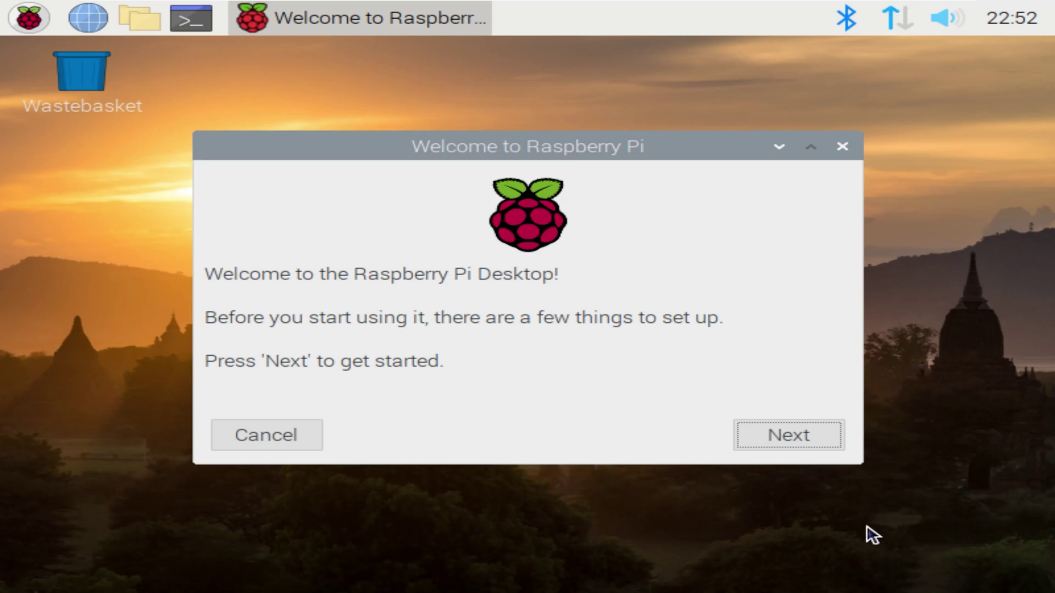
Set the location to United States, English language, and Denver time zone
click(800, 434)
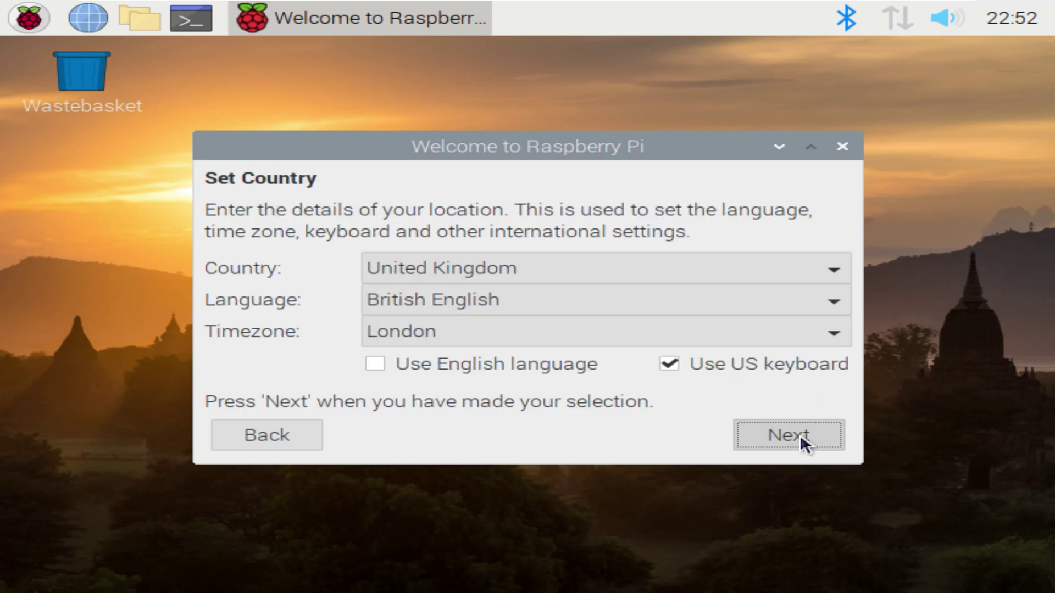
click(640, 269)
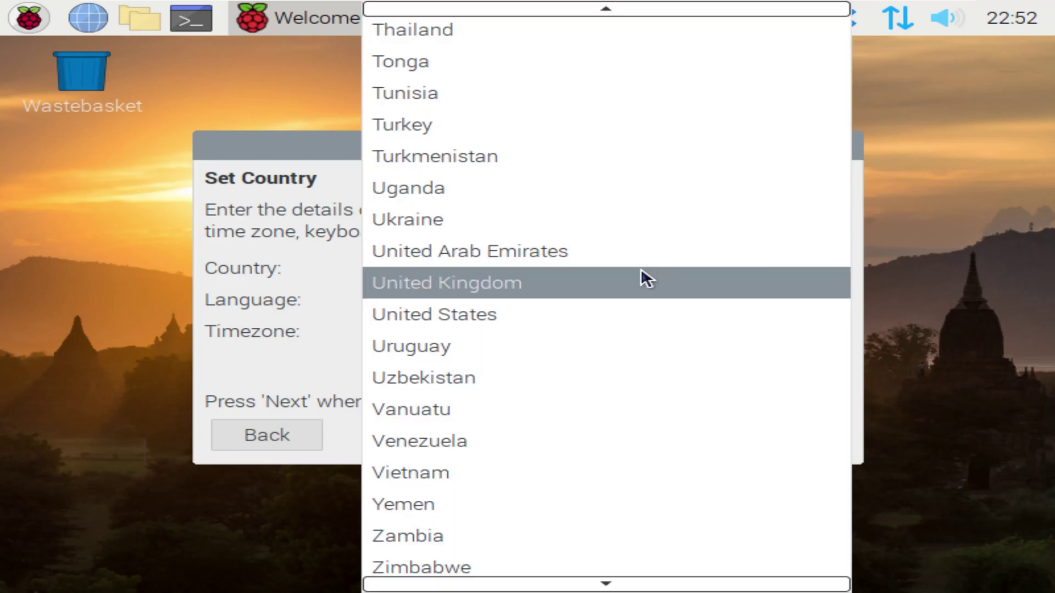
click(538, 310)
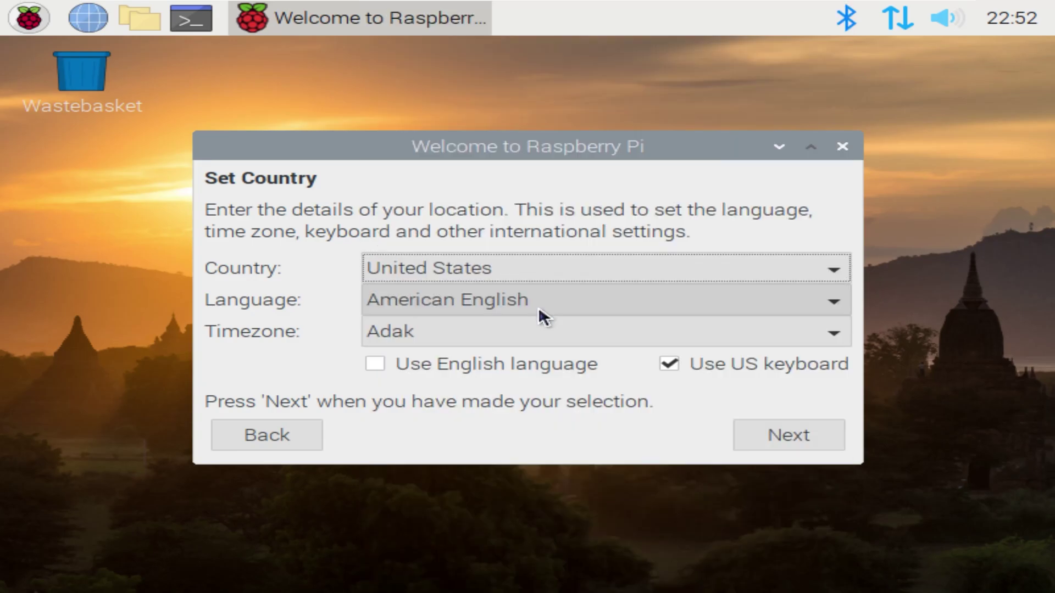
click(377, 364)
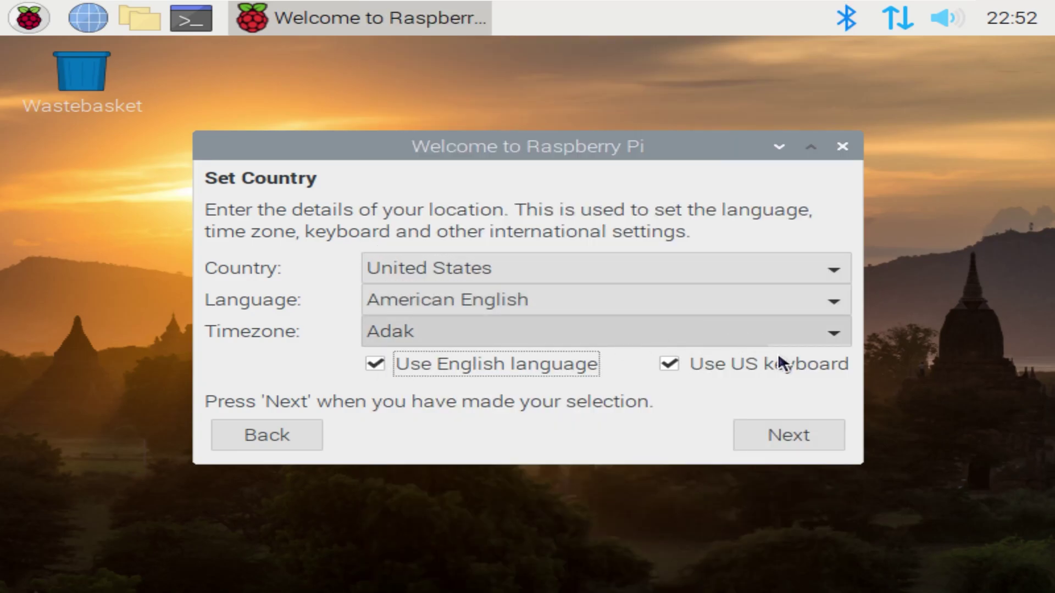
click(771, 329)
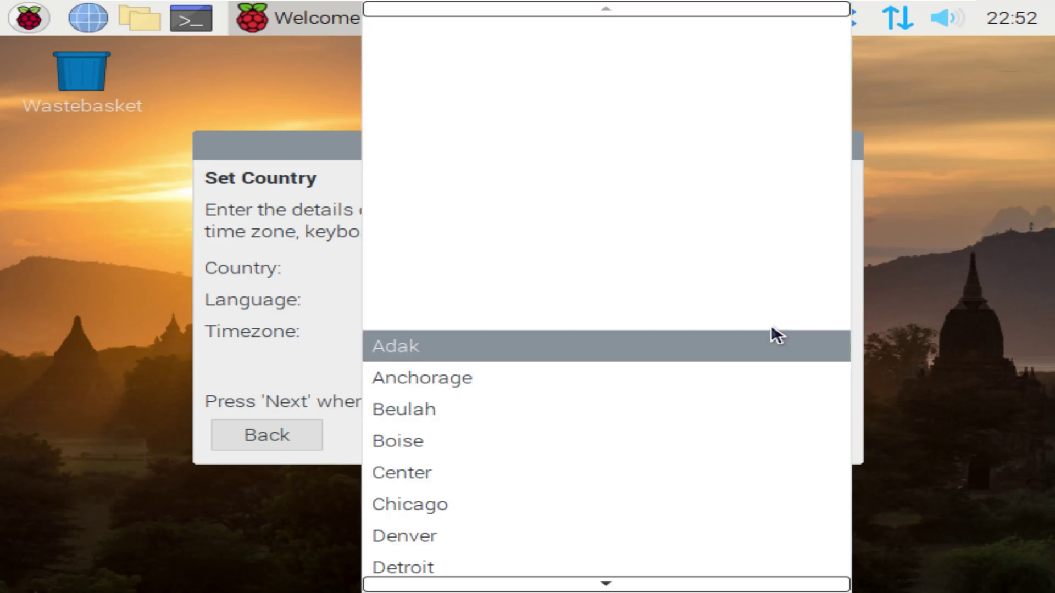
click(434, 535)
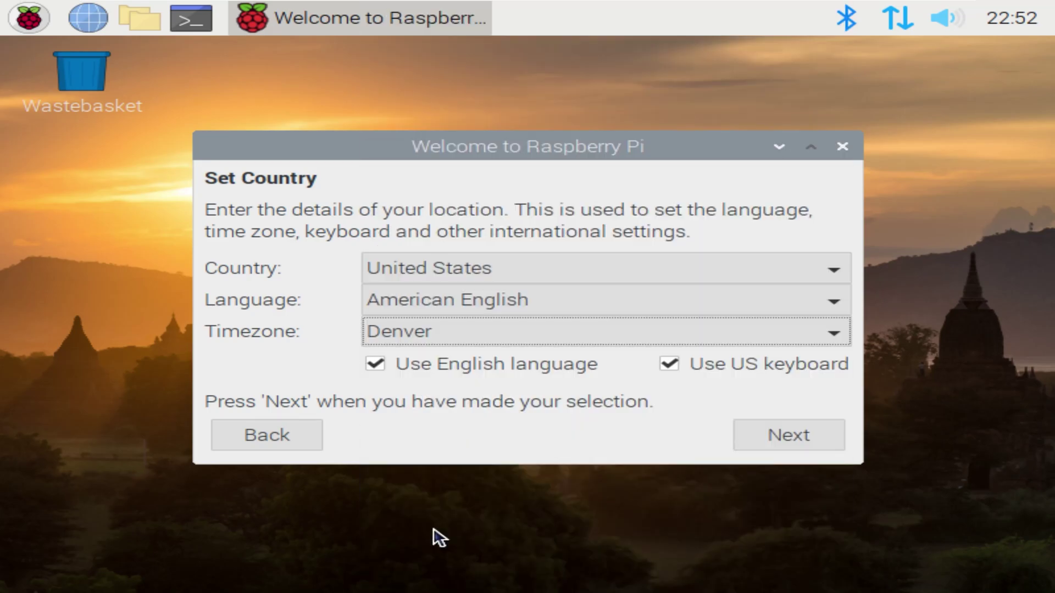
click(783, 434)
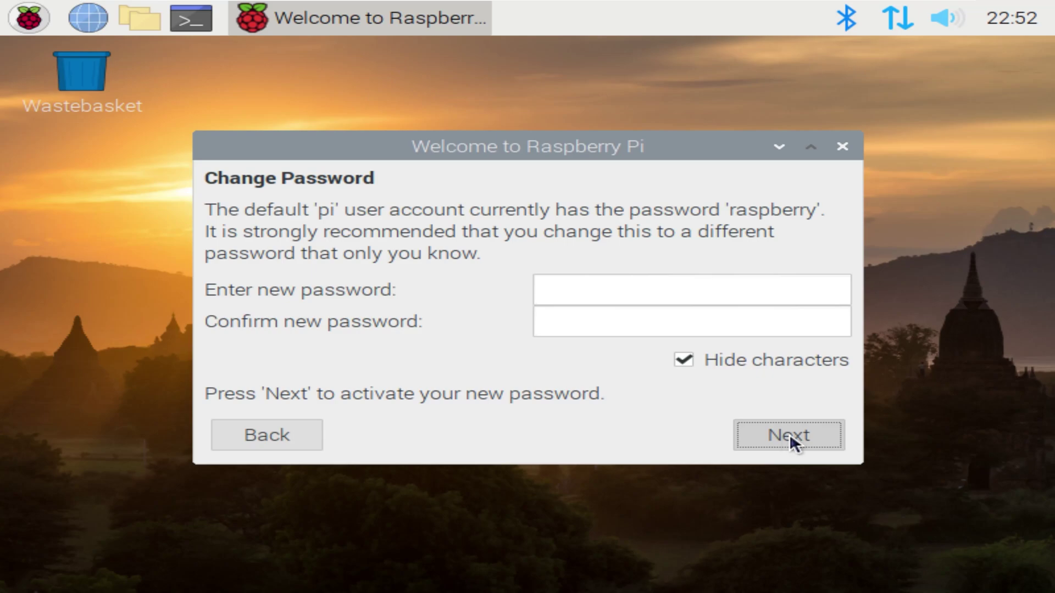
Skip the password change and check for updates, acknowledging the system is up to date
click(789, 434)
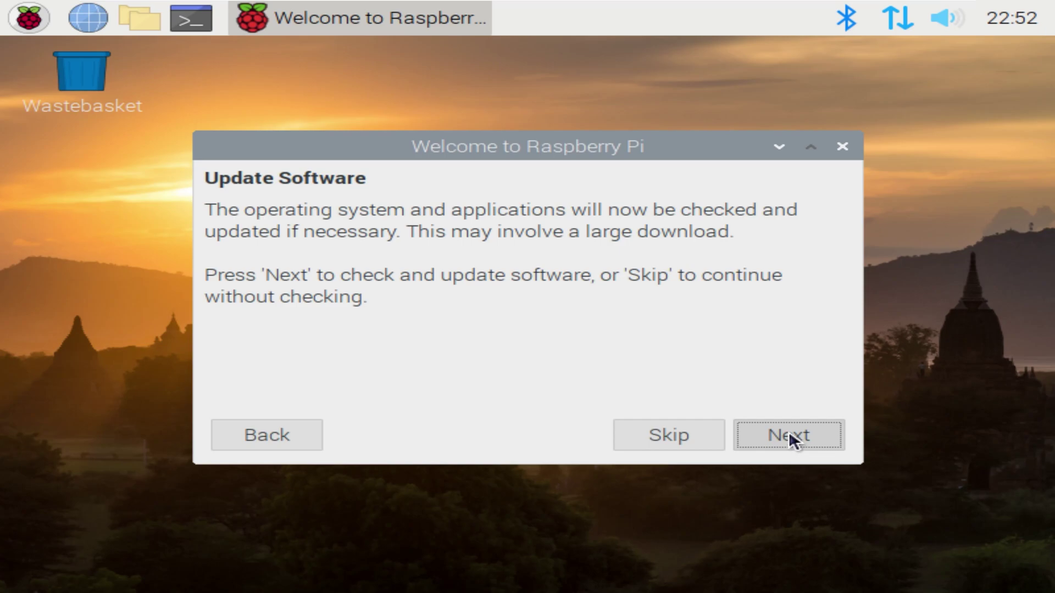
click(789, 434)
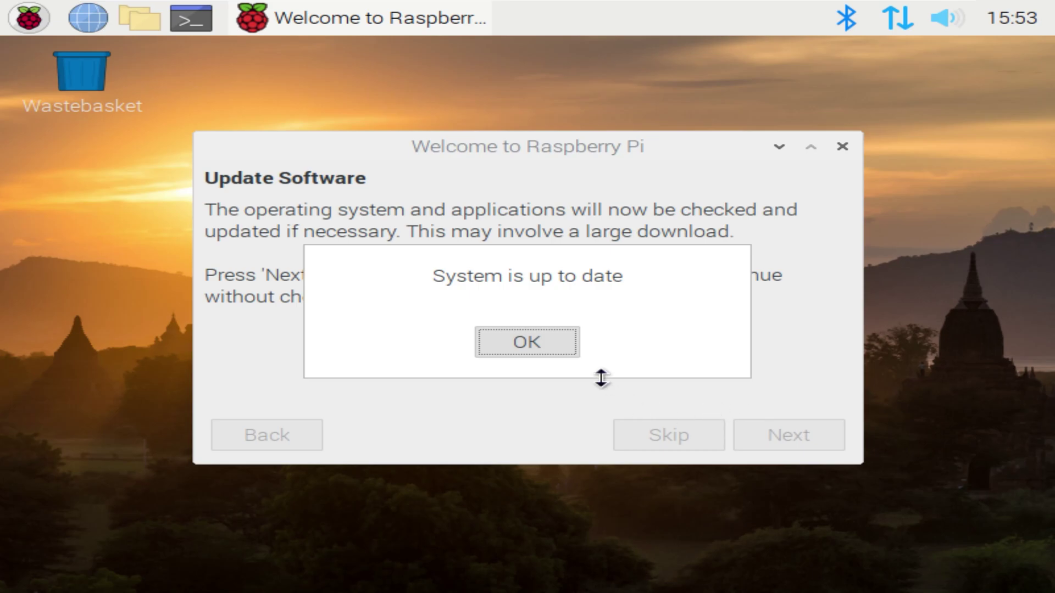
click(549, 344)
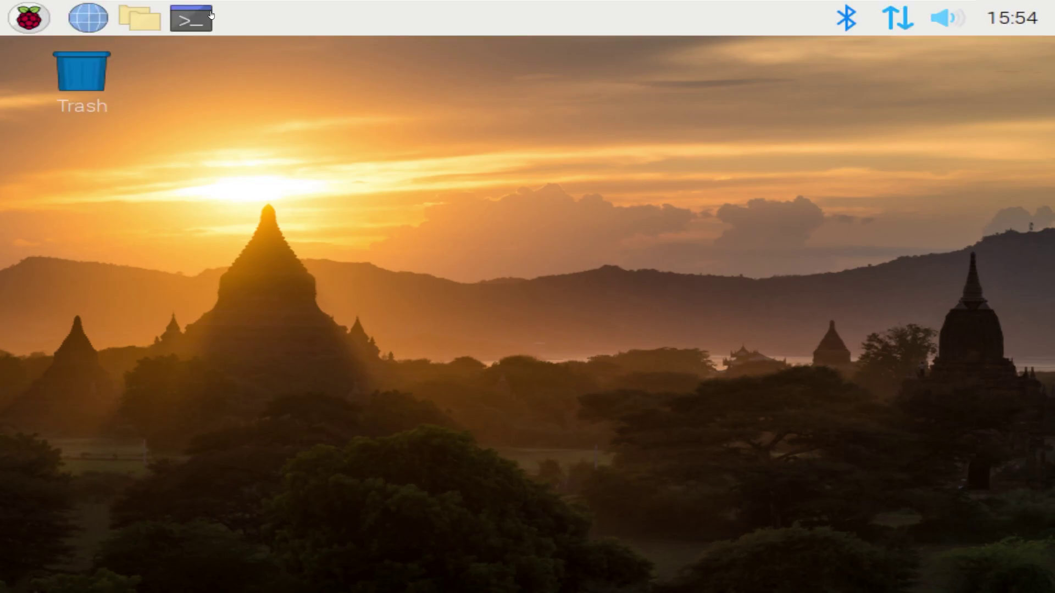
Open a terminal and Chromium, go to the OrchardCore RaspberryPi repo, and select its themes apt command
click(190, 18)
click(97, 20)
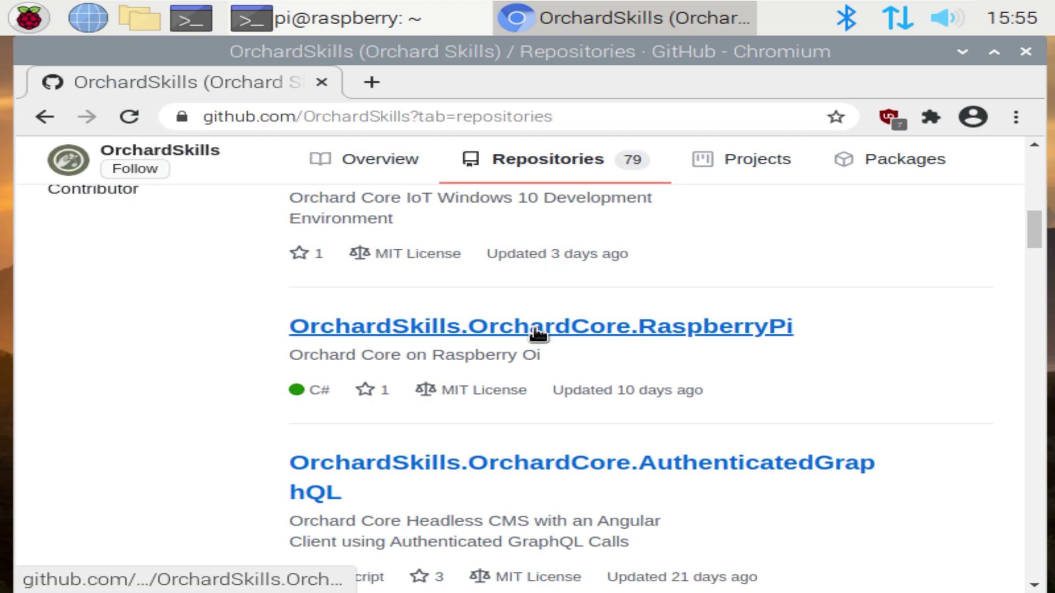
click(535, 328)
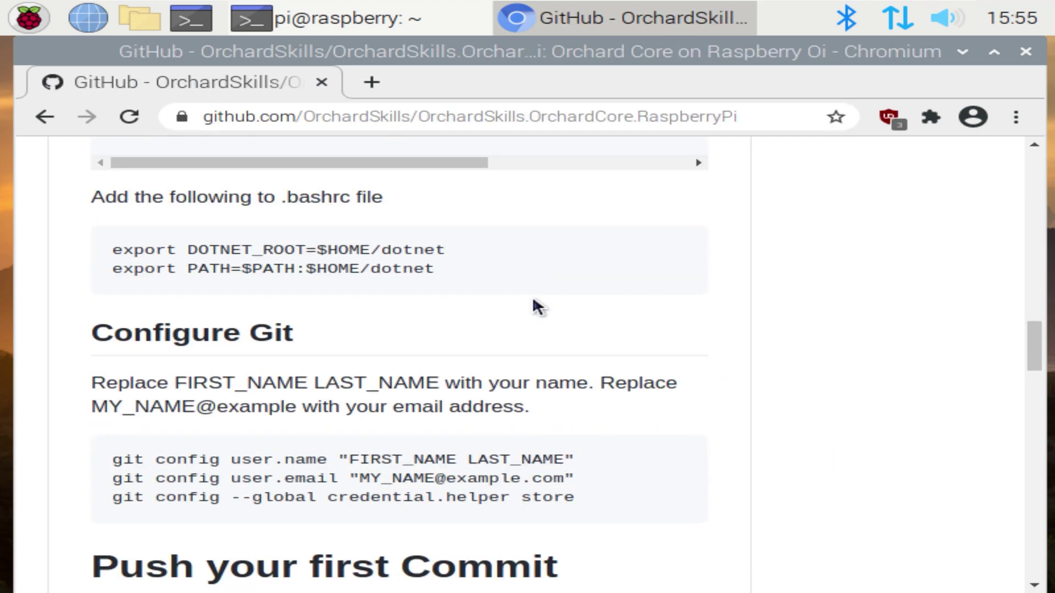
scroll(532, 296, down, 2)
scroll(532, 295, down, 8)
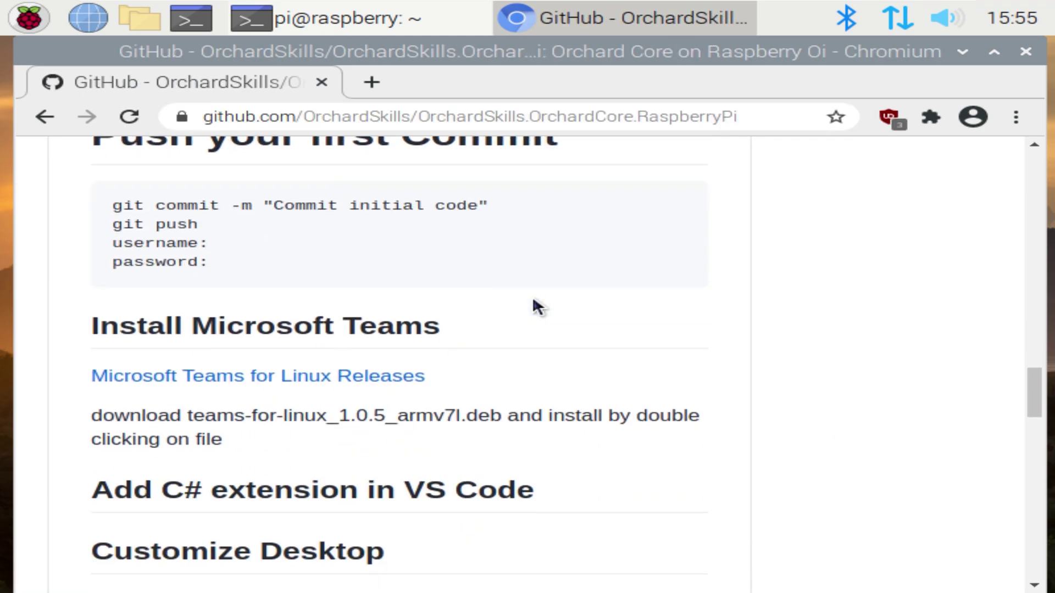
scroll(533, 300, down, 6)
drag(114, 301, 412, 326)
key(ctrl+c)
Paste and run the sudo apt install command for the extra themes in LXTerminal
click(330, 18)
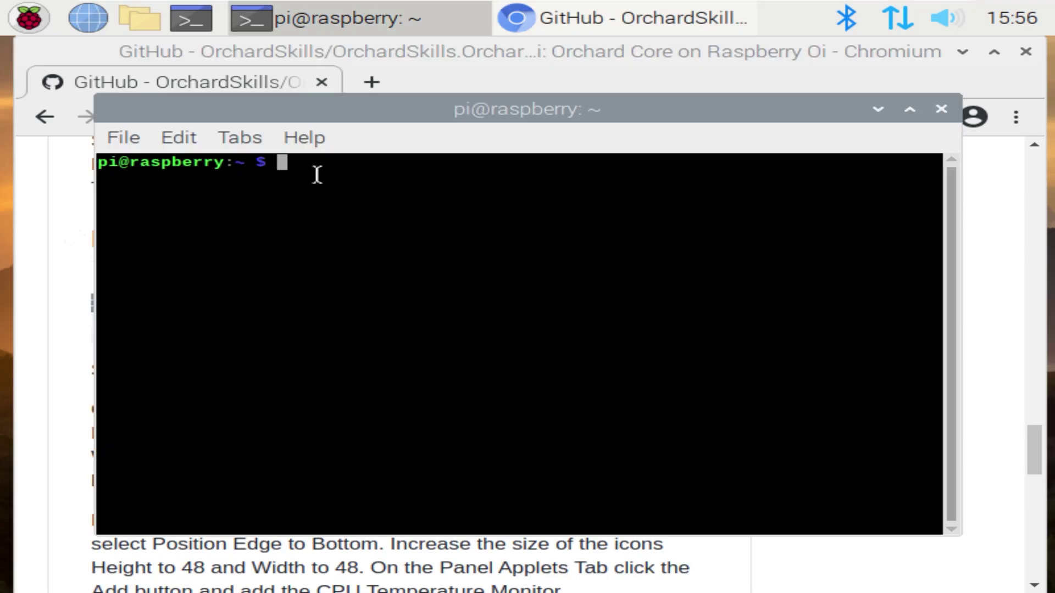
key(ctrl+shift+v)
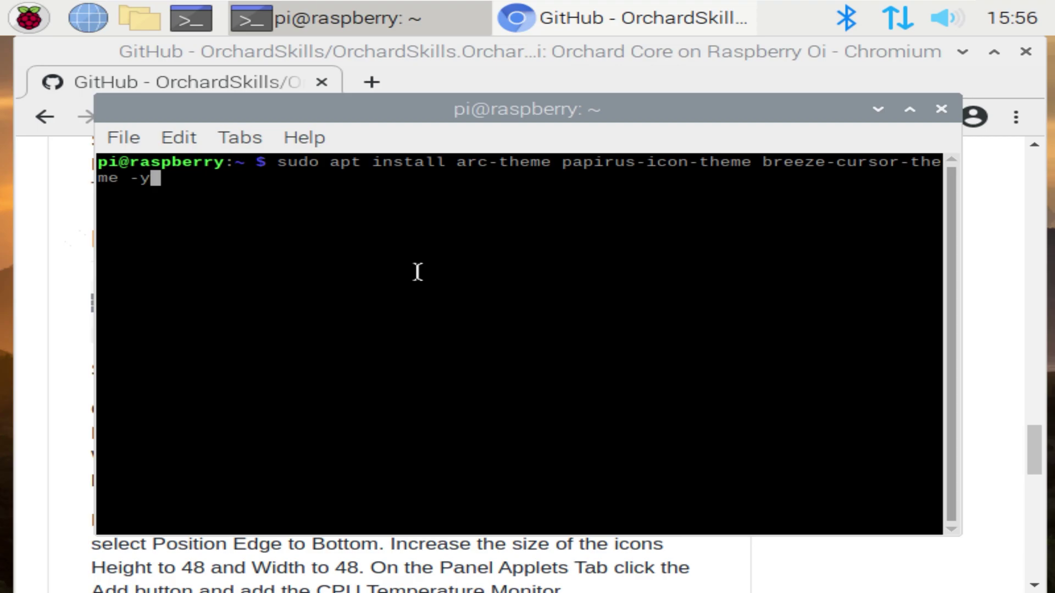
key(Return)
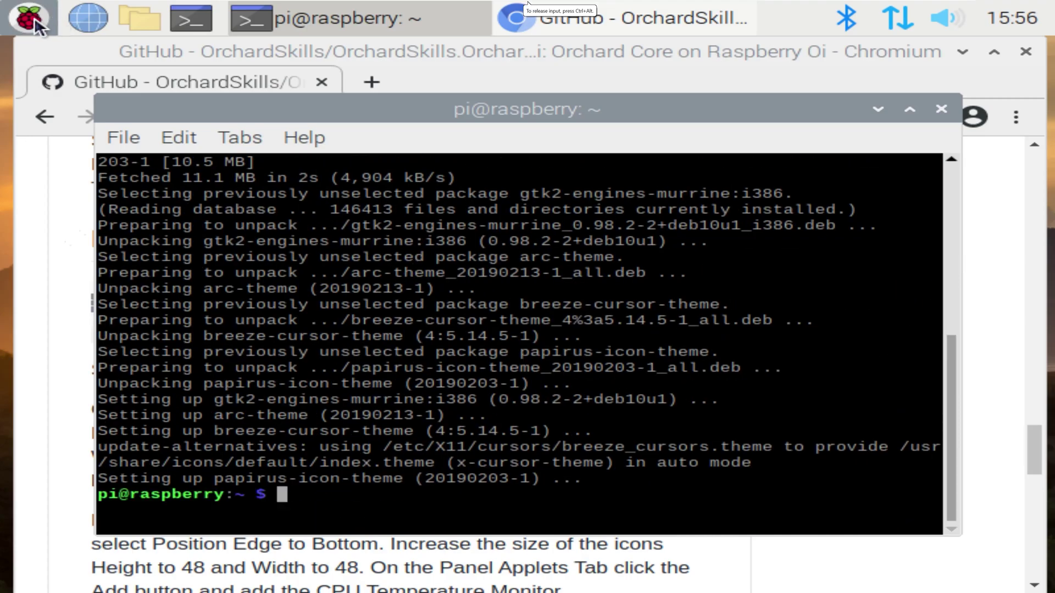
Launch Main Menu Editor and list the Preferences category entries
click(35, 22)
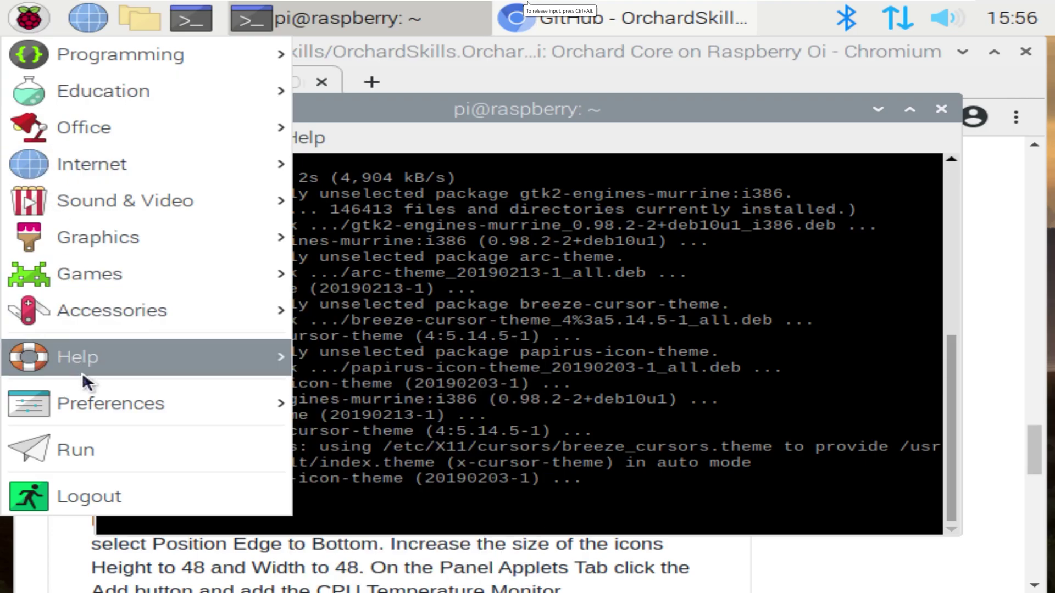
mouse_move(107, 409)
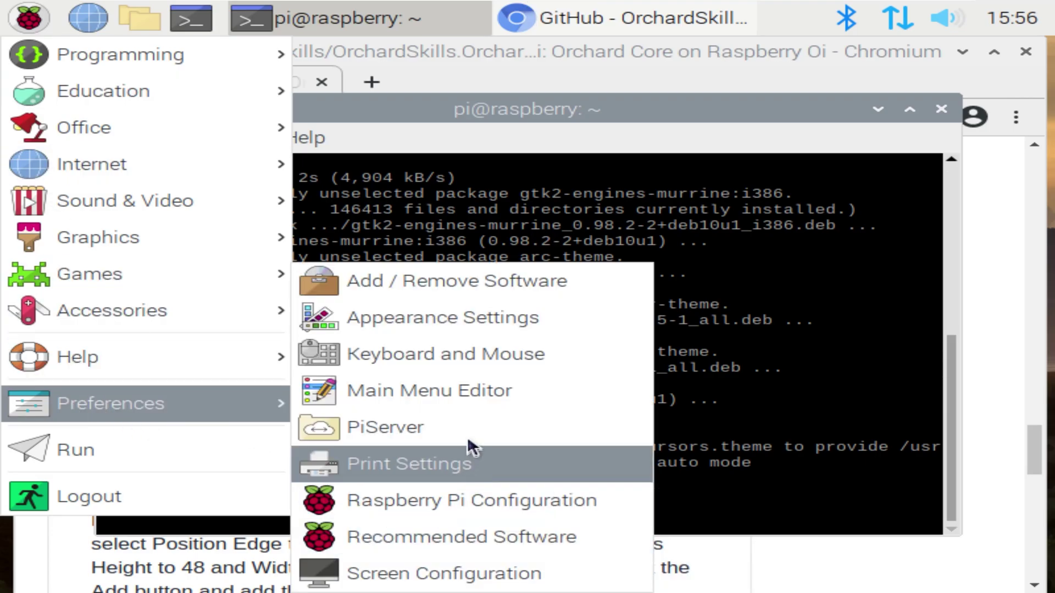
click(464, 391)
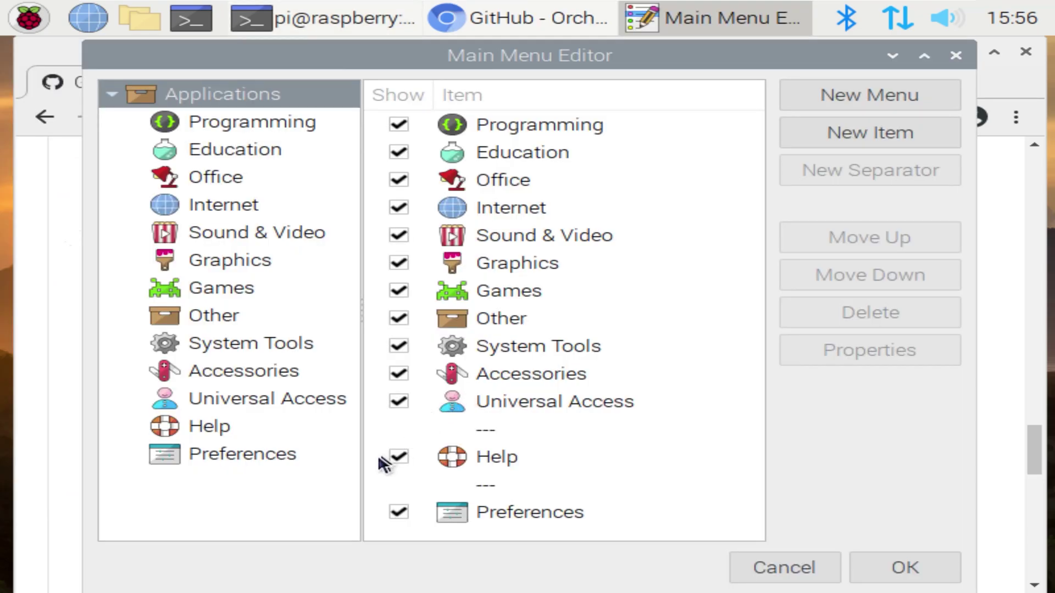
click(213, 456)
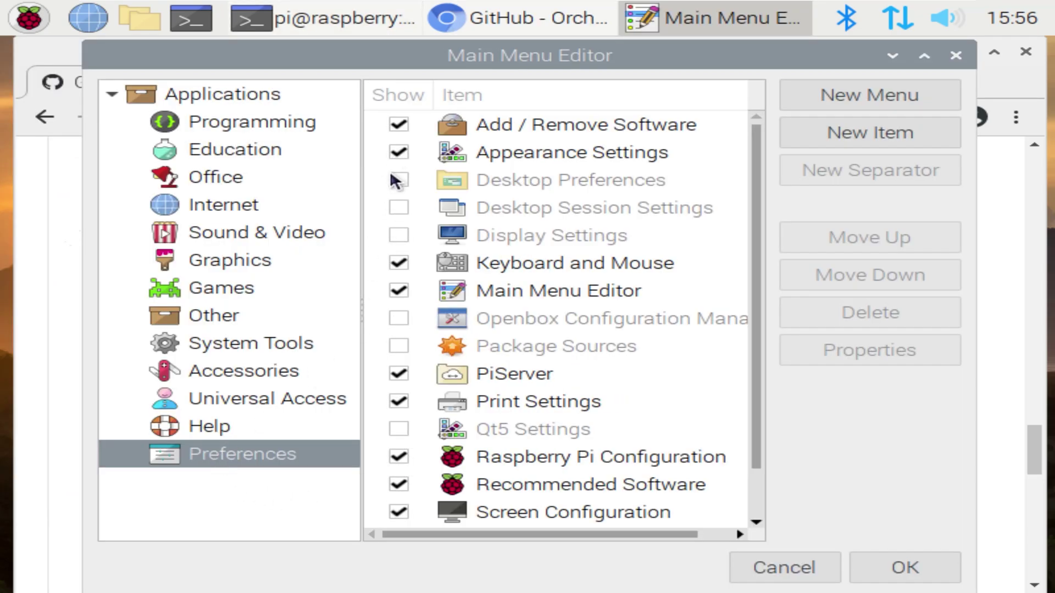
Show Desktop, Session, Display, Openbox, Package Sources, Qt5, Theme and Hot Keys entries, then save
click(399, 180)
click(399, 208)
click(399, 235)
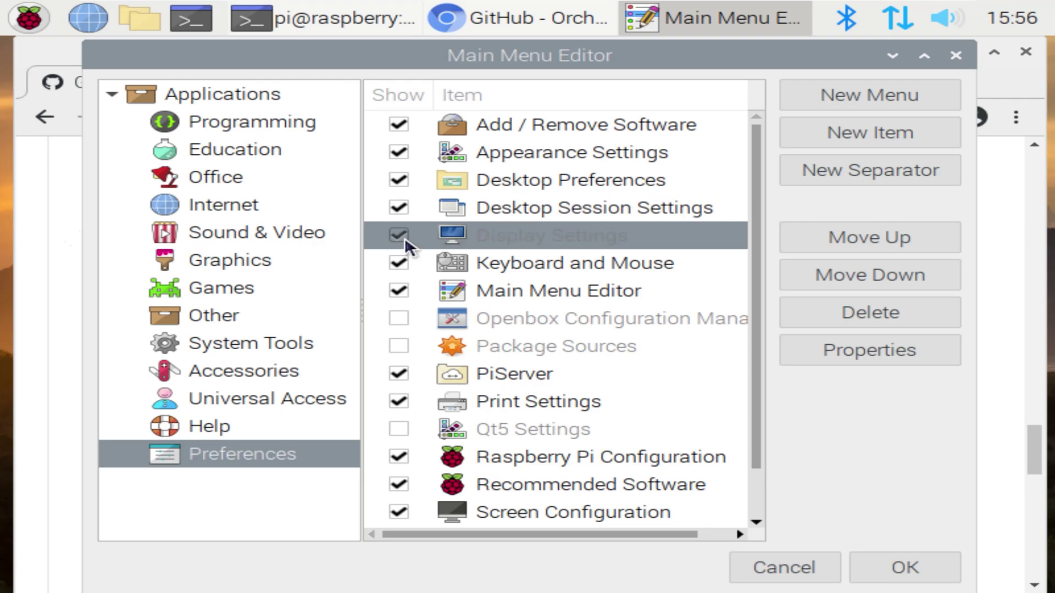
click(399, 318)
click(398, 346)
click(399, 429)
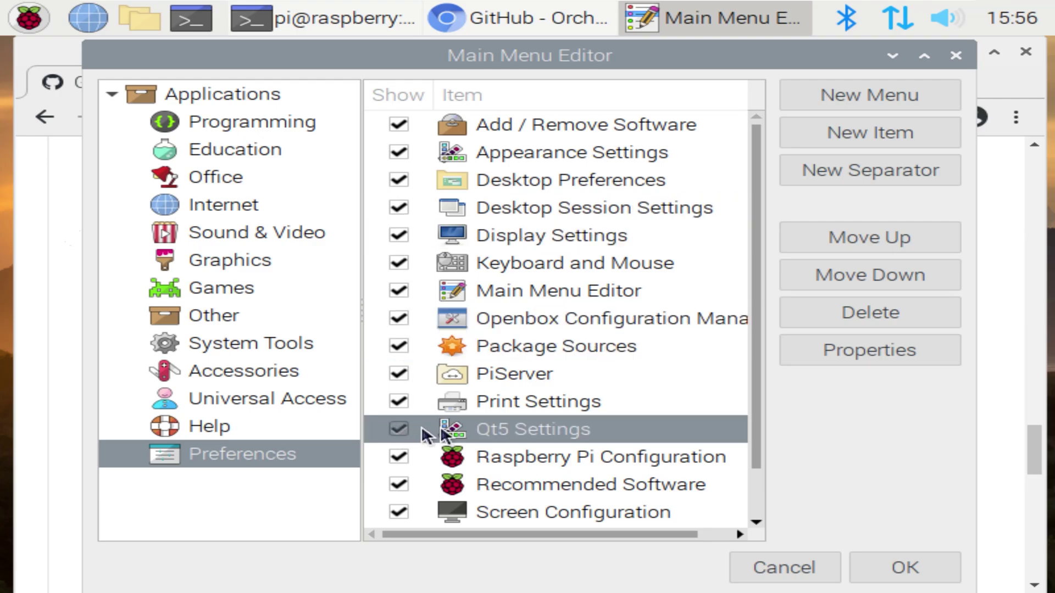
drag(758, 428, 756, 506)
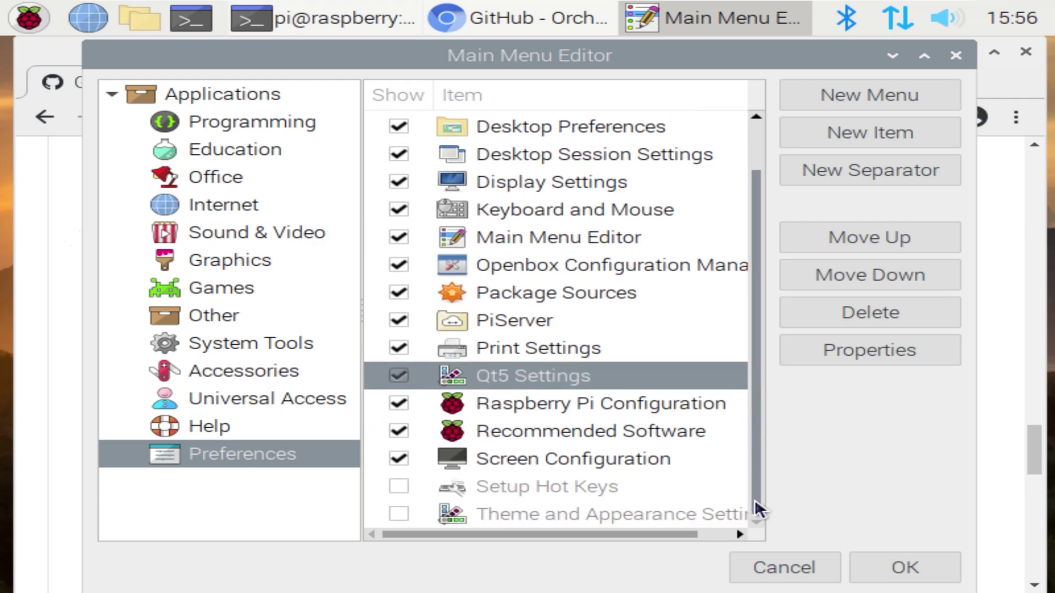
click(398, 514)
click(400, 513)
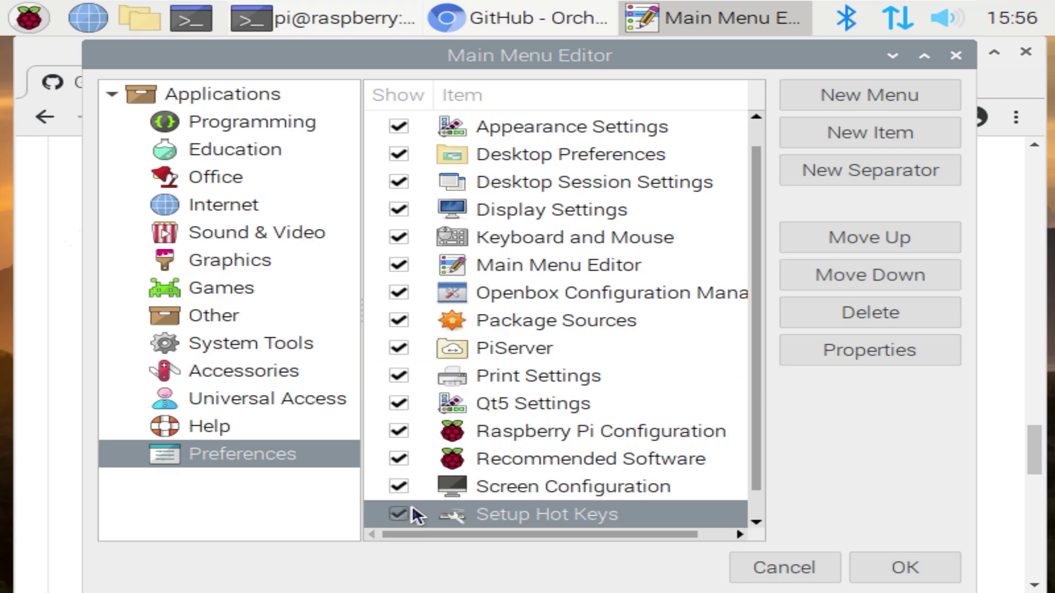
scroll(757, 375, down, 1)
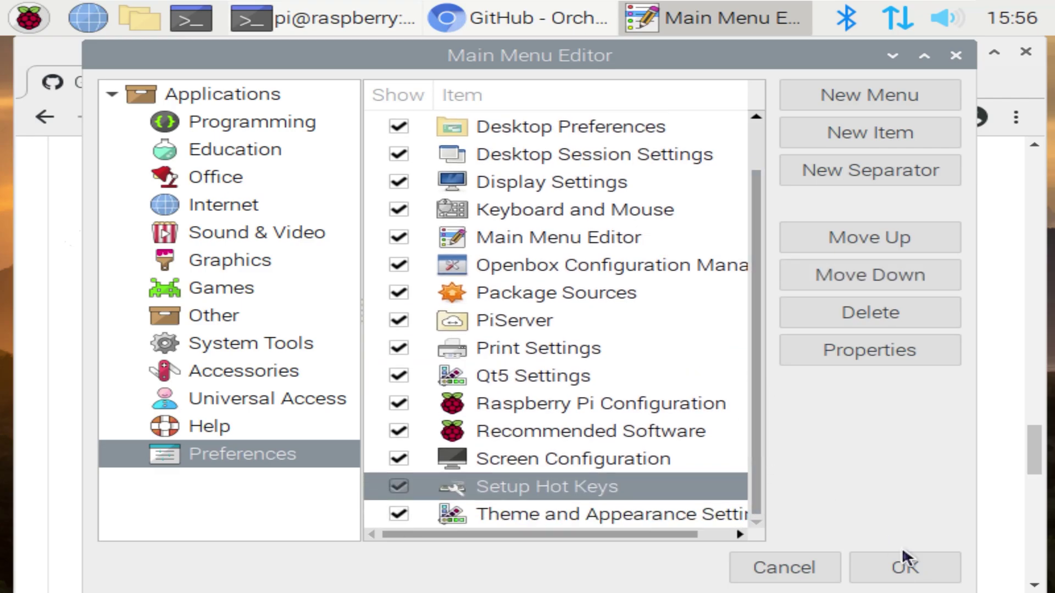
click(905, 568)
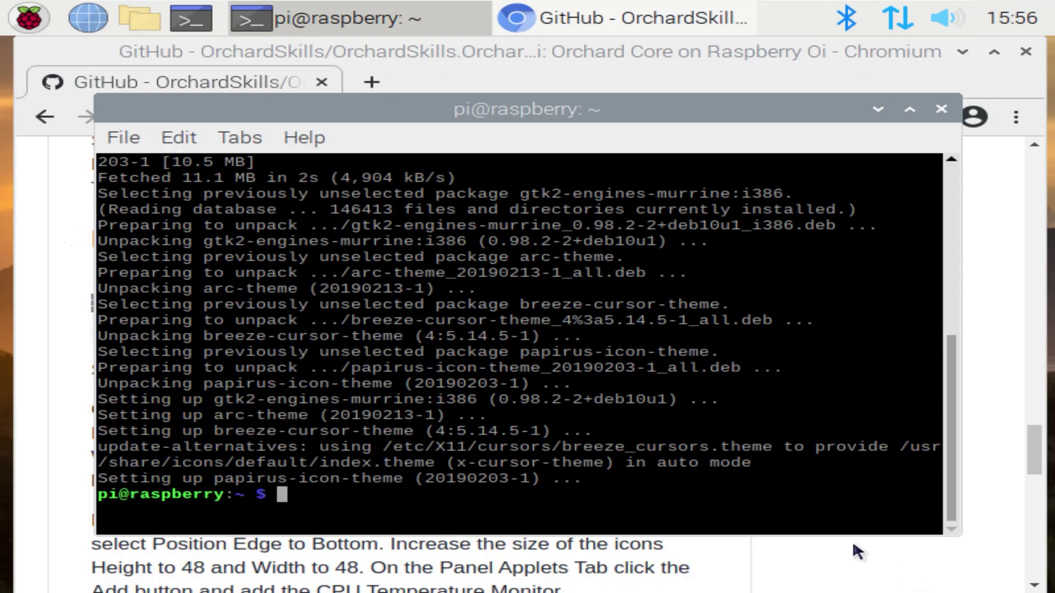
Launch Theme and Appearance Settings from the Preferences menu
click(27, 22)
mouse_move(110, 395)
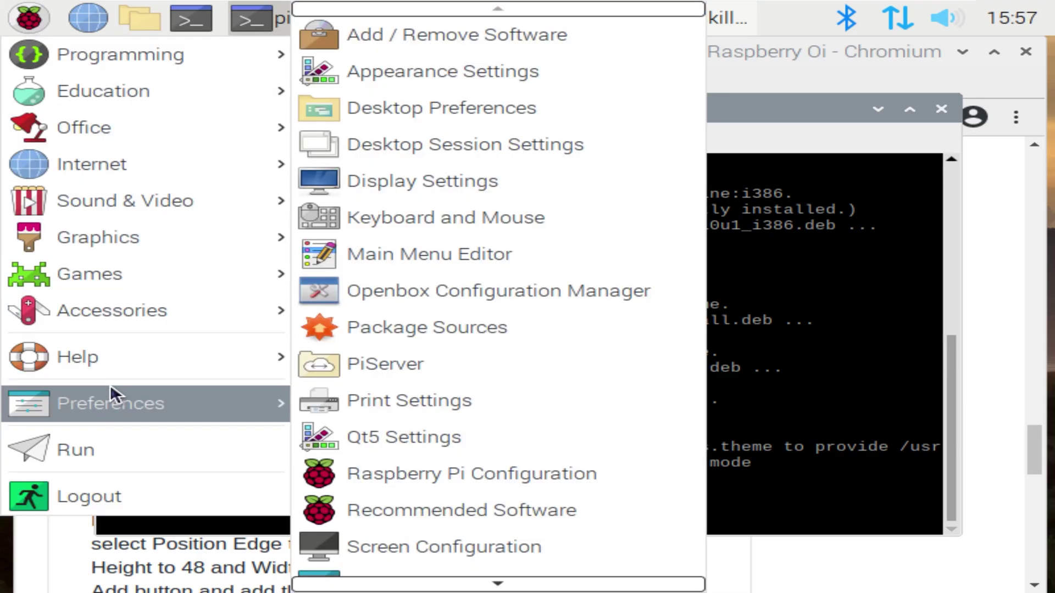
scroll(478, 467, down, 2)
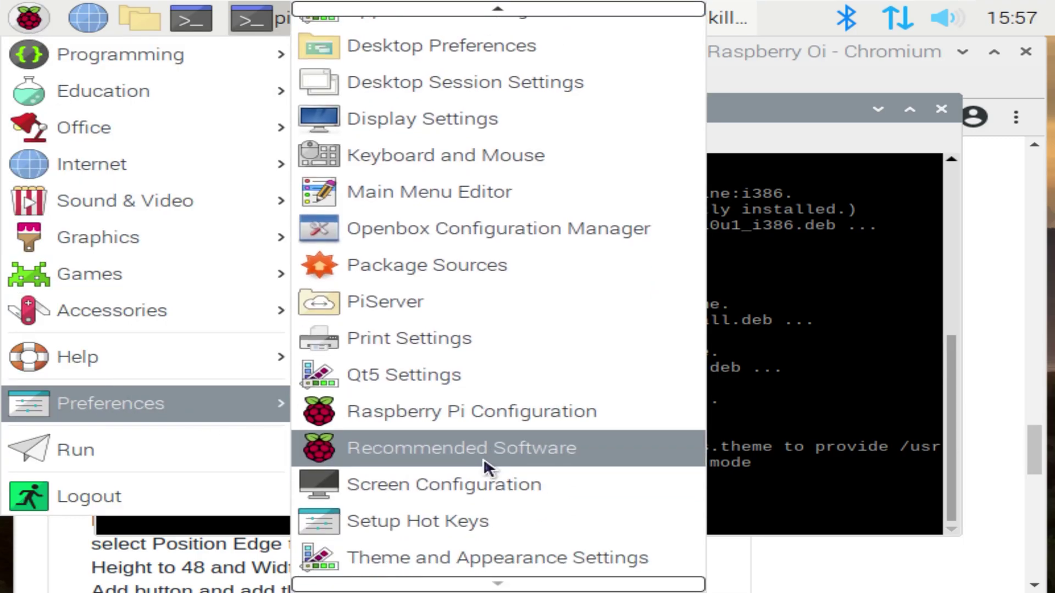
click(455, 570)
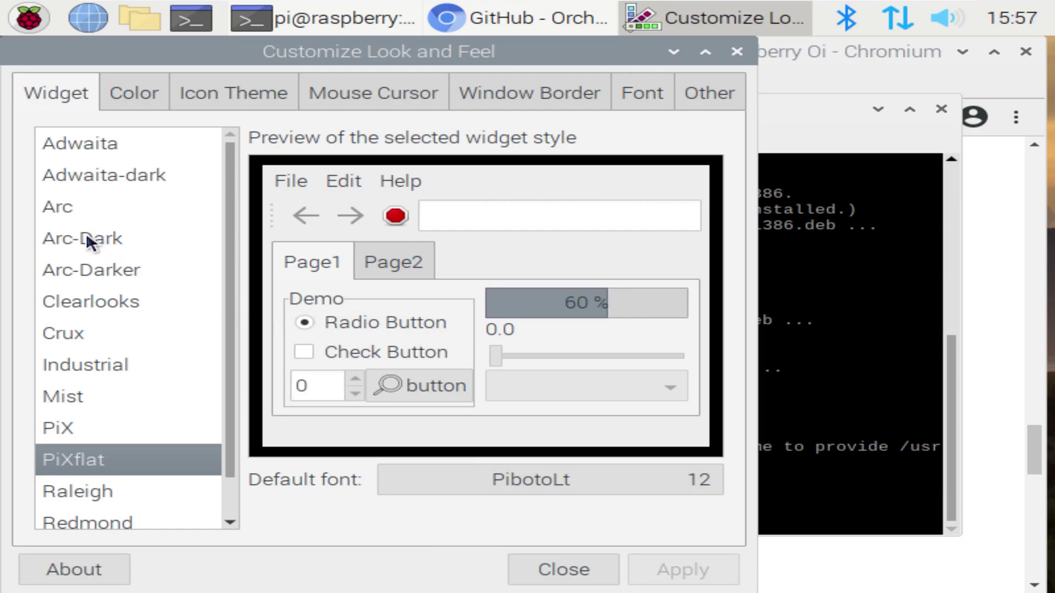
Apply Arc-Dark widgets, Papirus icons, Breeze cursors and Arc-Dark window borders, then close
click(91, 236)
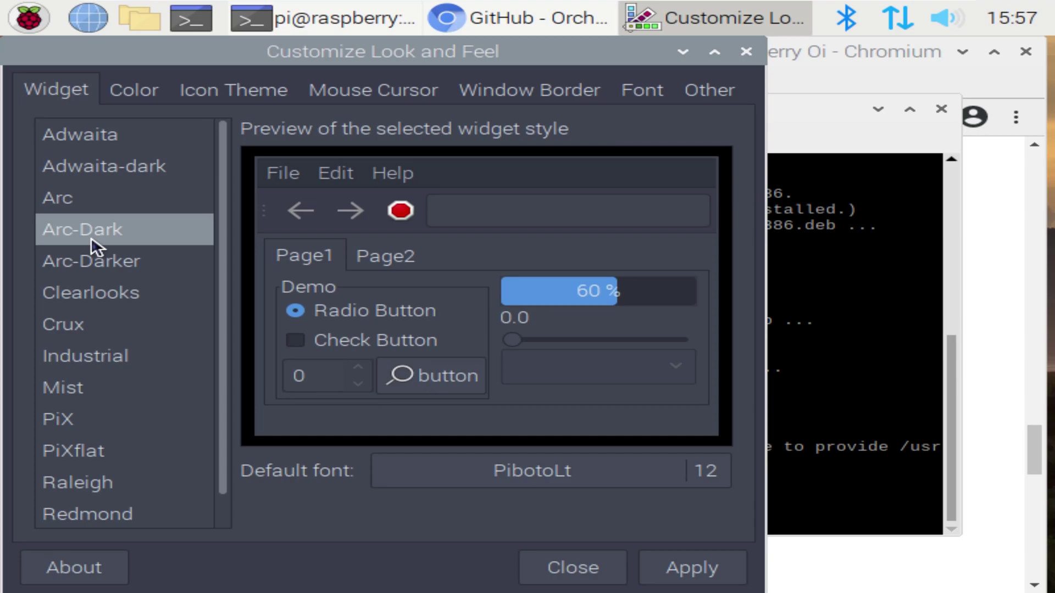
click(202, 88)
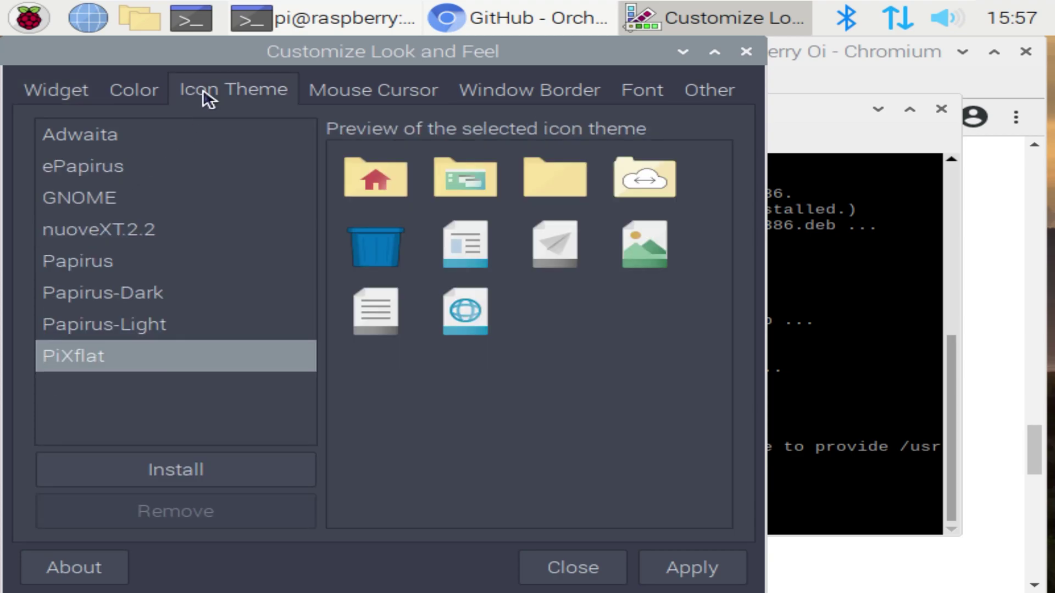
click(89, 261)
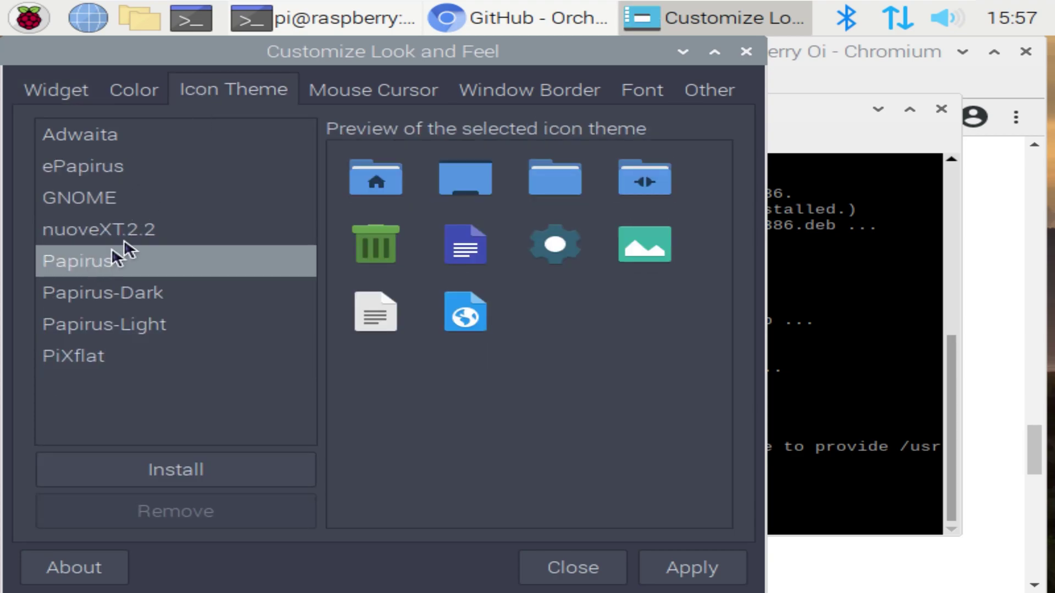
click(353, 88)
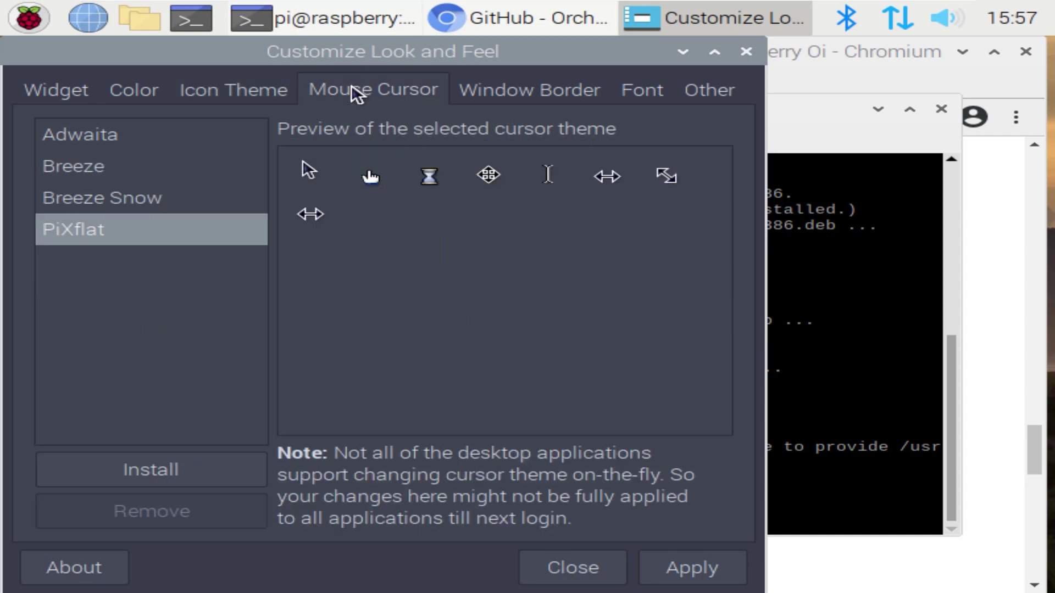
click(103, 166)
click(538, 87)
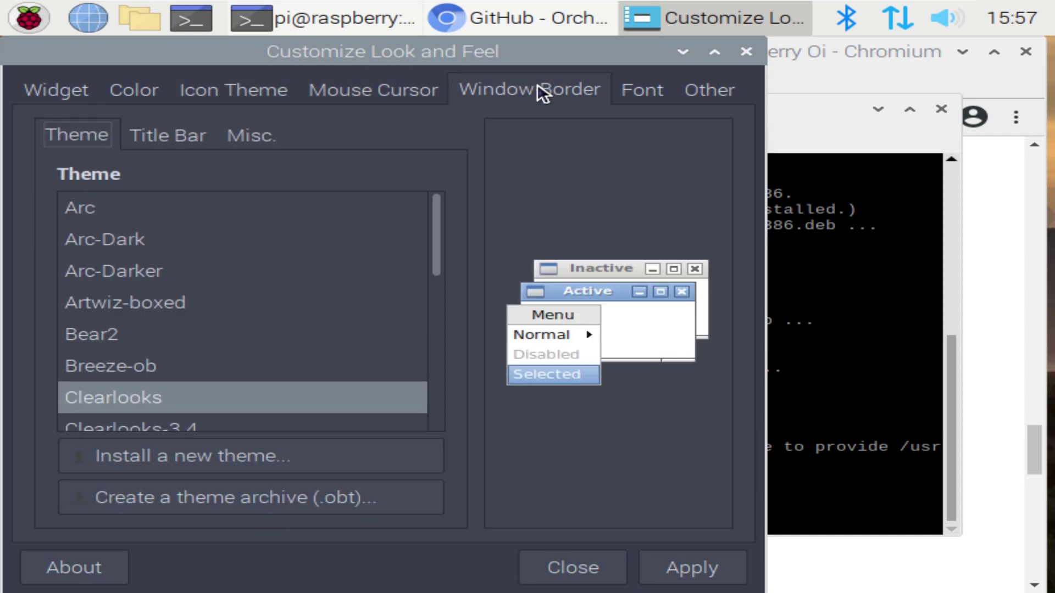
click(112, 242)
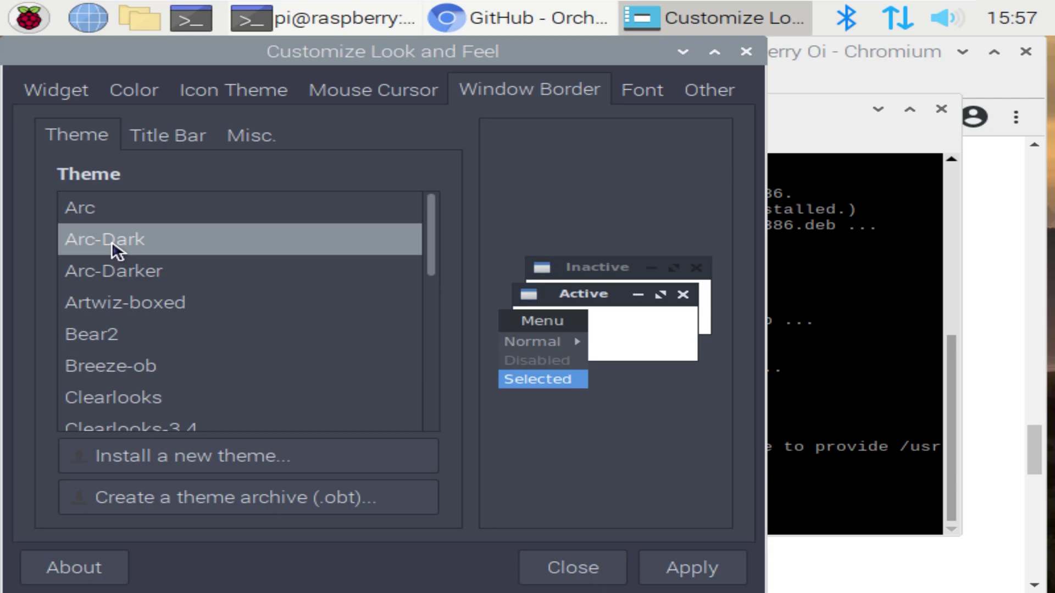
click(676, 573)
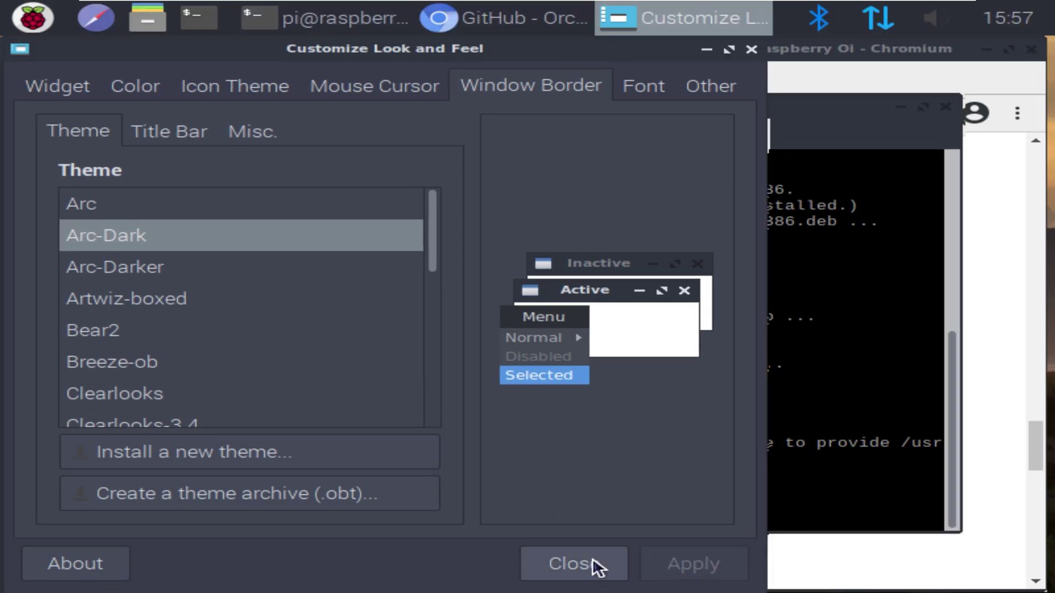
click(592, 564)
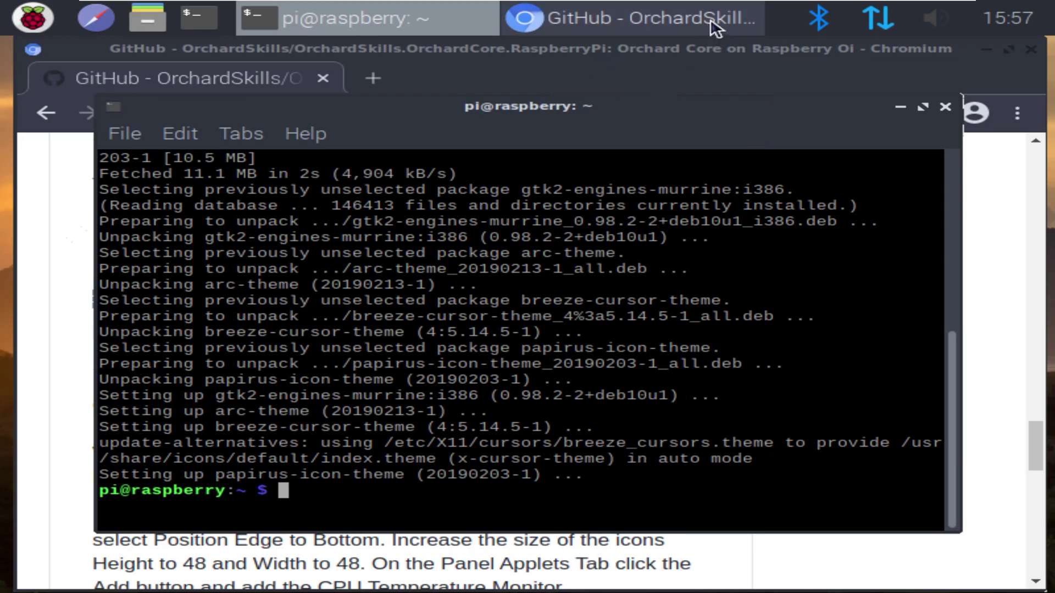
In Panel Settings, set the taskbar's Edge to Bottom so it sits along the screen's bottom
right_click(610, 17)
right_click(775, 19)
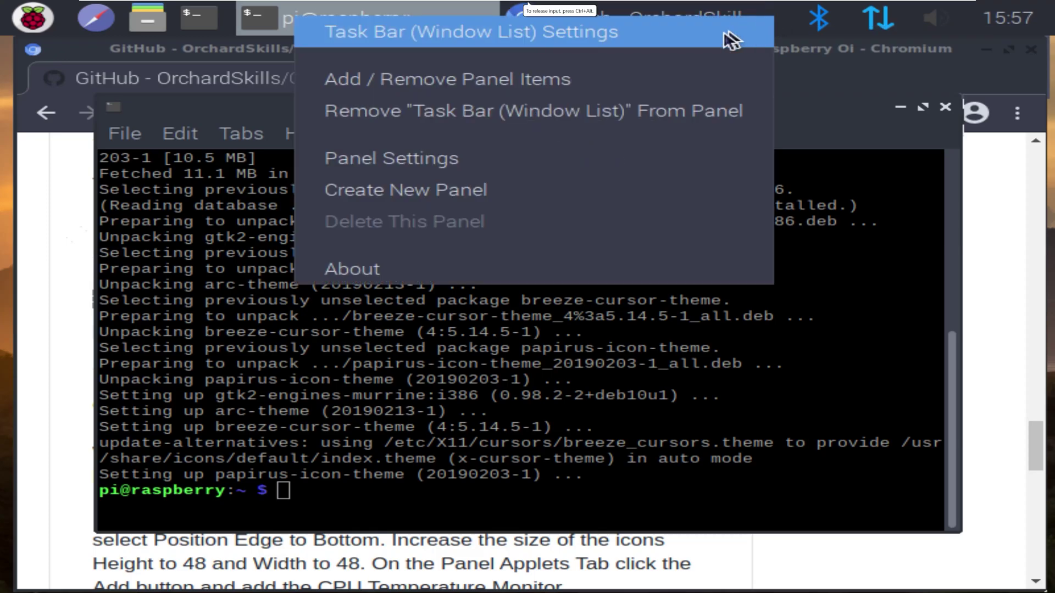
click(551, 157)
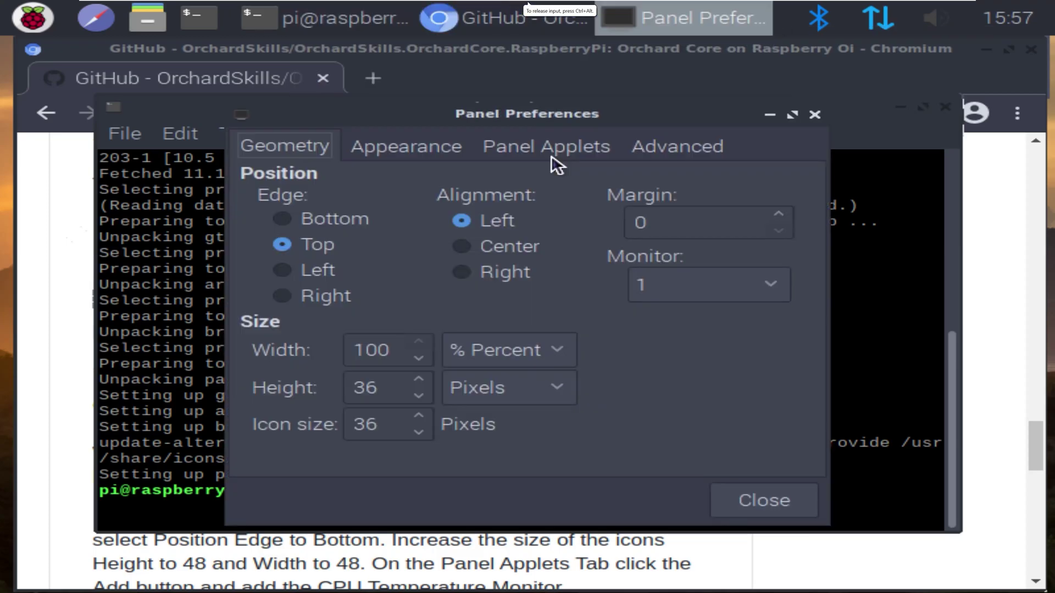
click(285, 219)
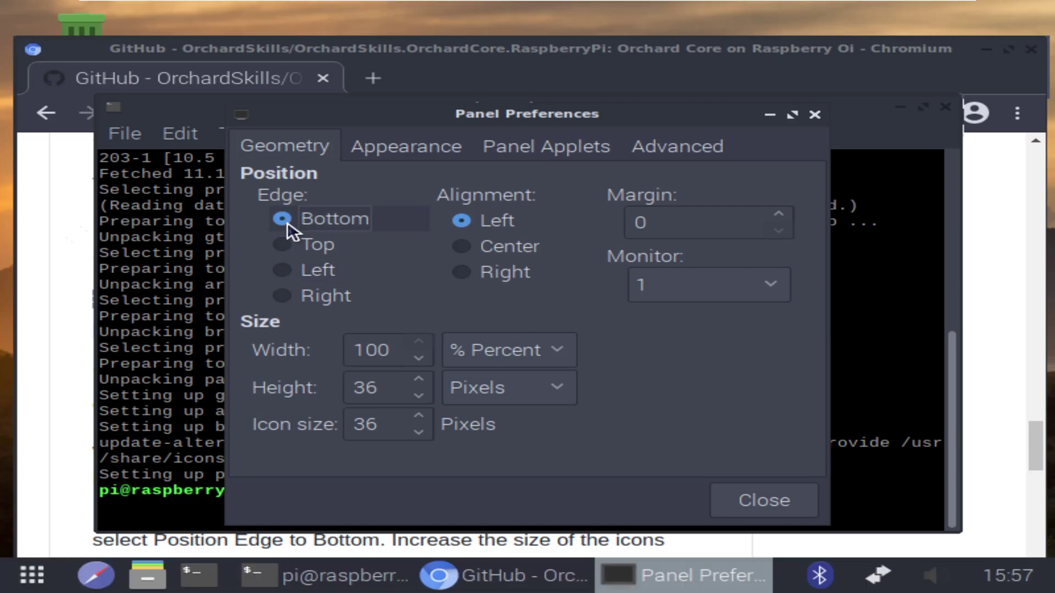
click(769, 499)
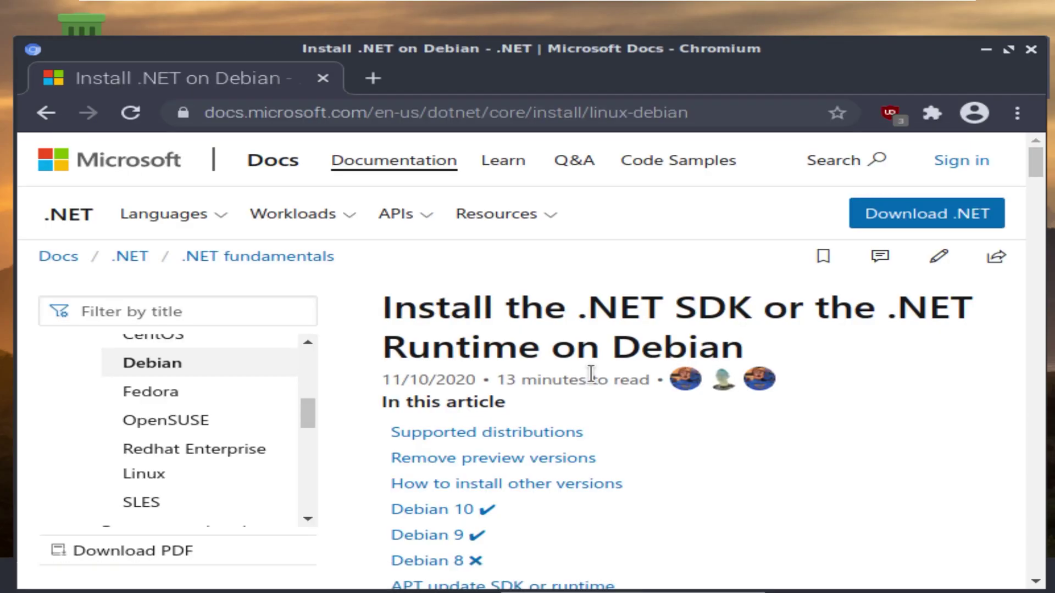
Scroll down to the Debian 10 section and start selecting its wget command
scroll(601, 379, down, 12)
scroll(601, 379, down, 3)
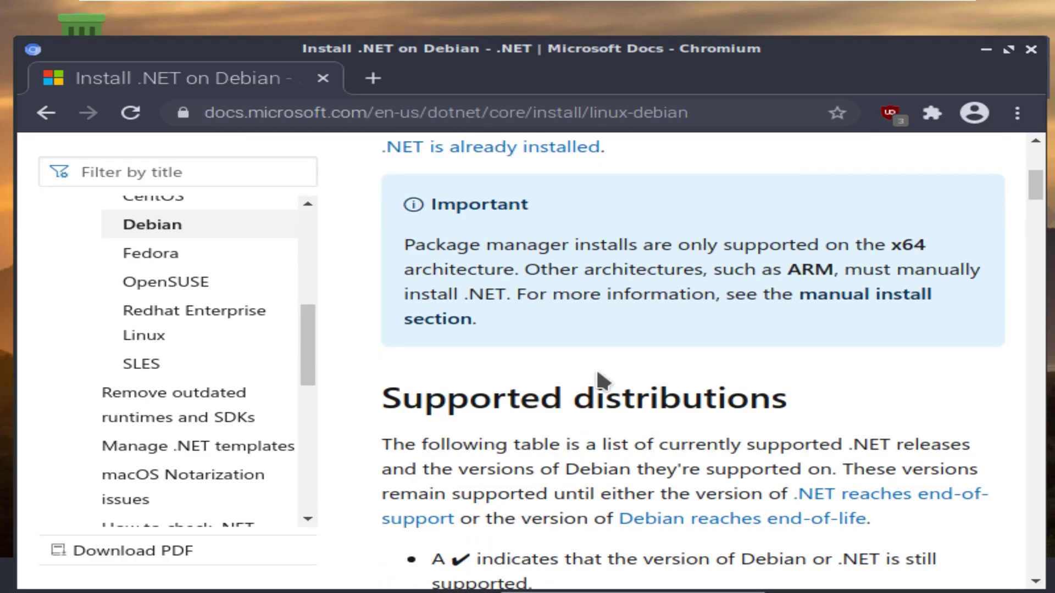
scroll(600, 379, down, 20)
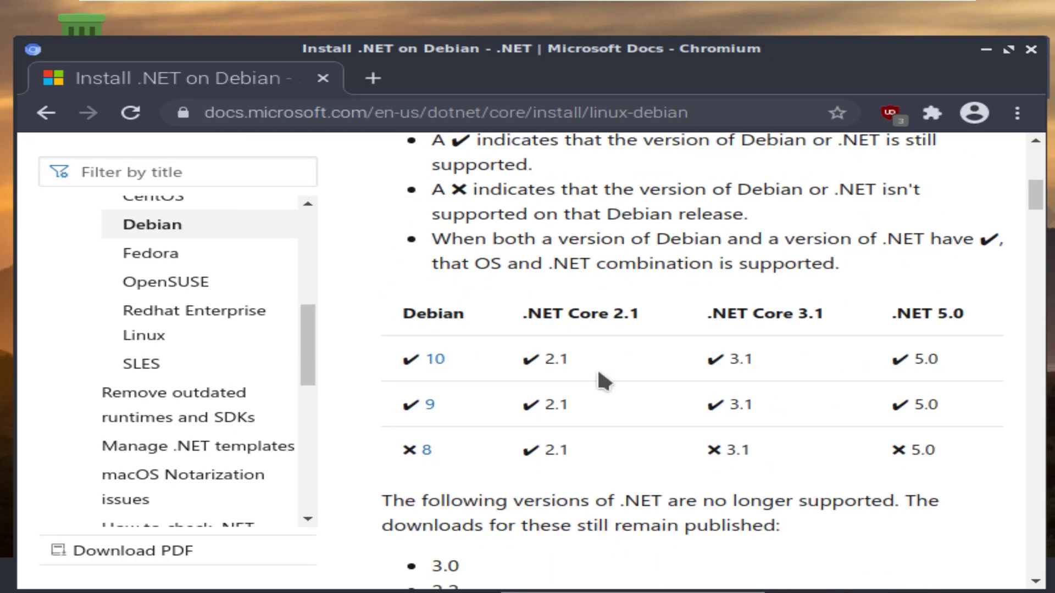
scroll(598, 368, down, 15)
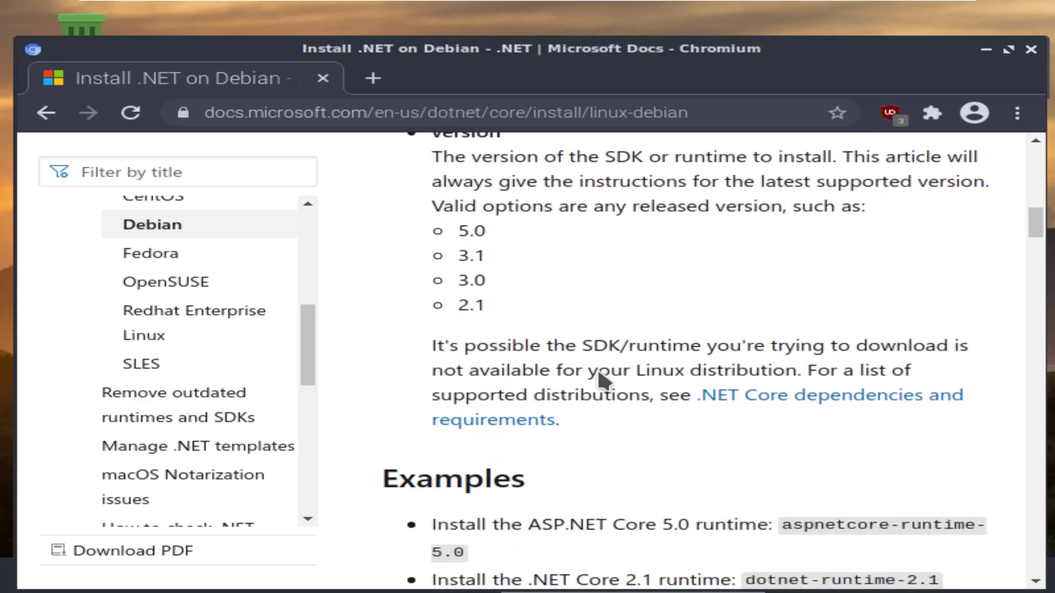
scroll(598, 371, down, 2)
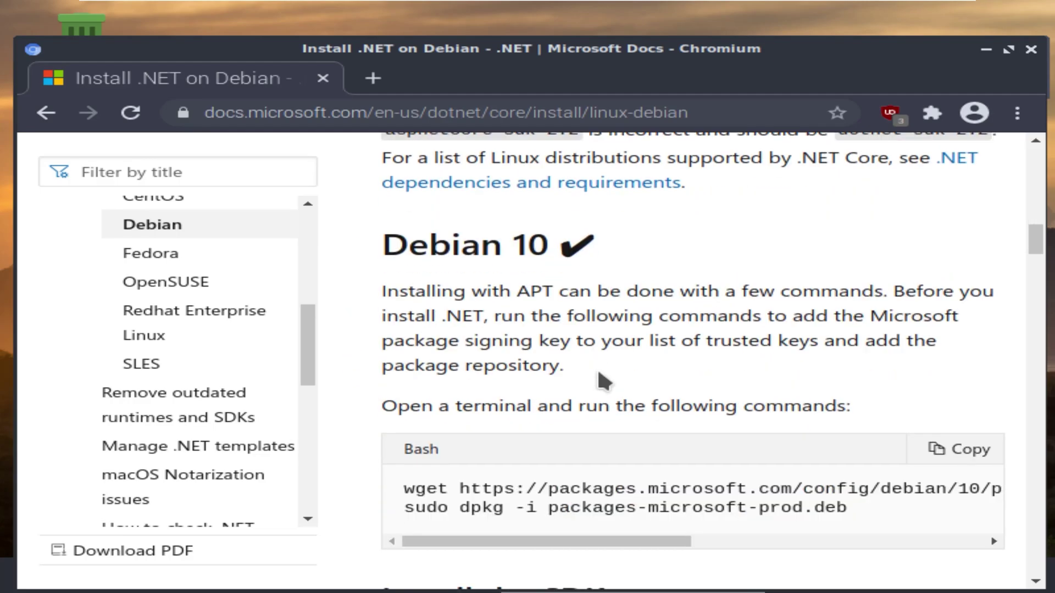
scroll(598, 372, down, 2)
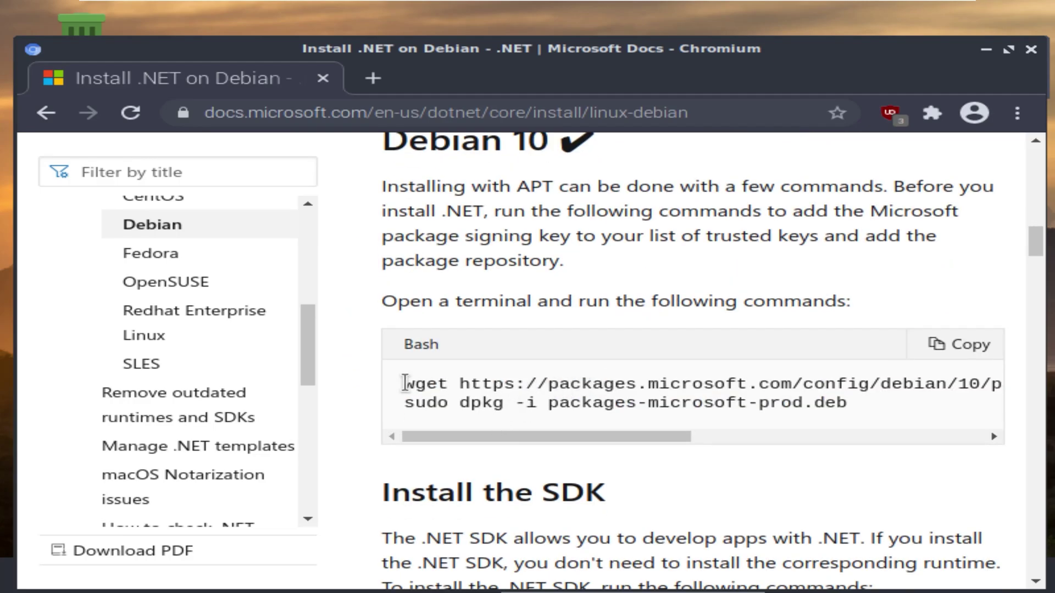
drag(404, 383, 589, 377)
click(973, 379)
Copy the full Debian 10 wget packages-microsoft-prod.deb line and maximize Chromium
scroll(972, 379, right, 5)
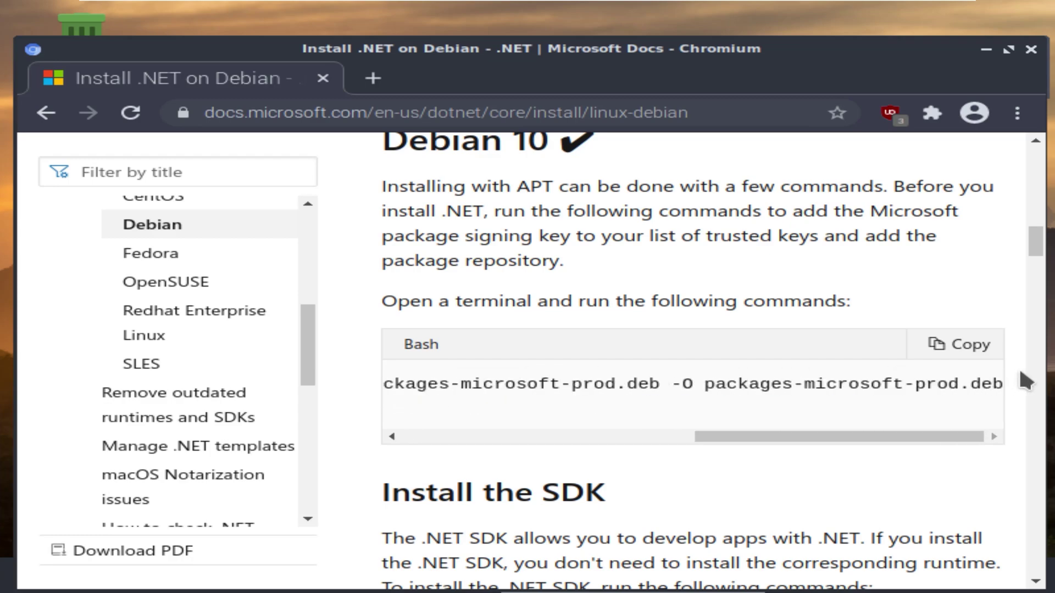
triple_click(1003, 379)
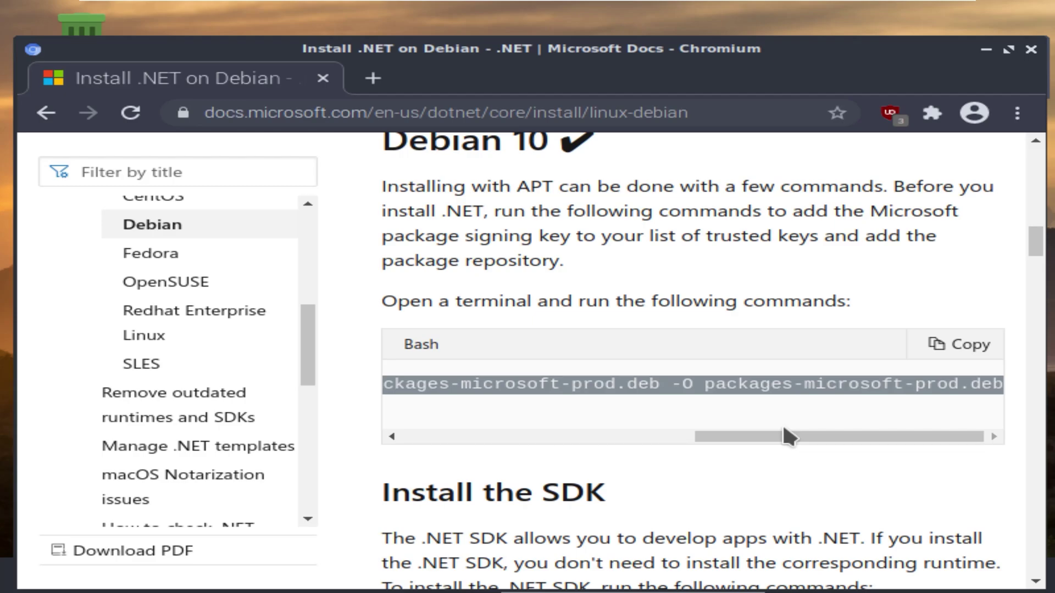
right_click(663, 386)
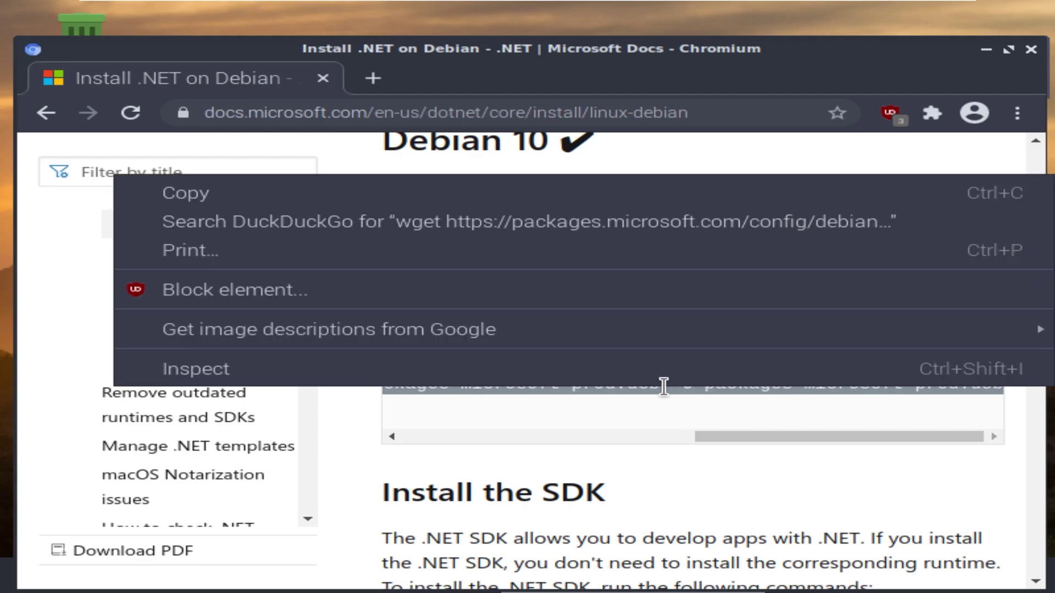
click(287, 209)
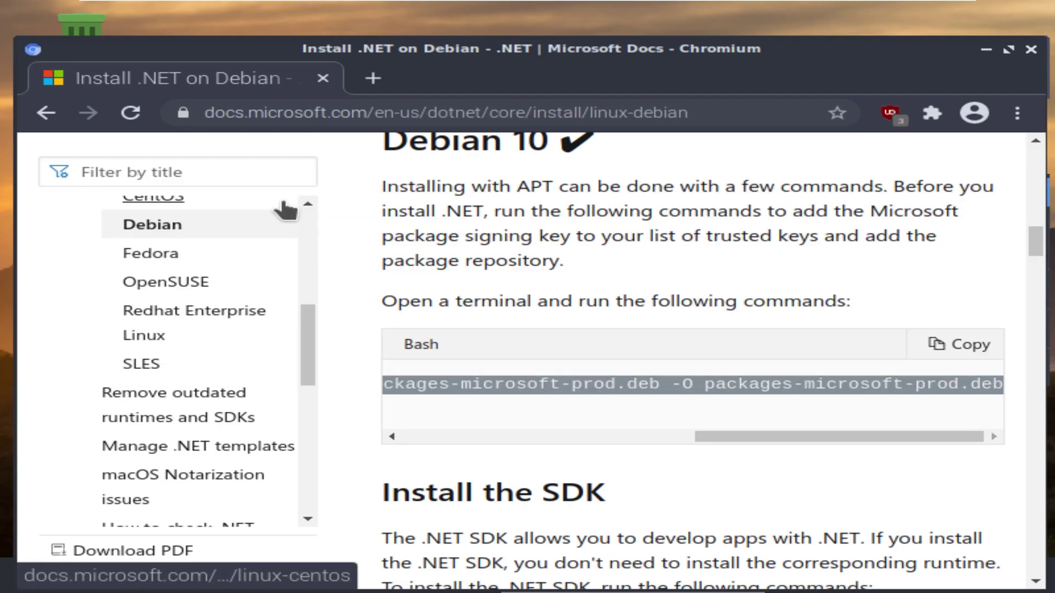
click(1008, 49)
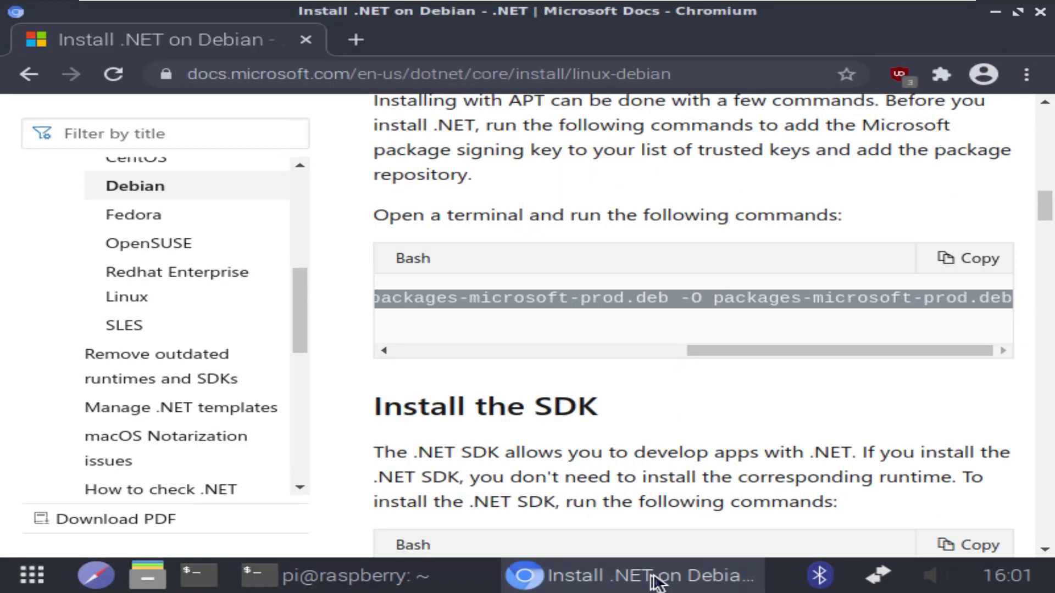
Paste the wget command into LXTerminal and run it to download packages-microsoft-prod.deb
click(346, 579)
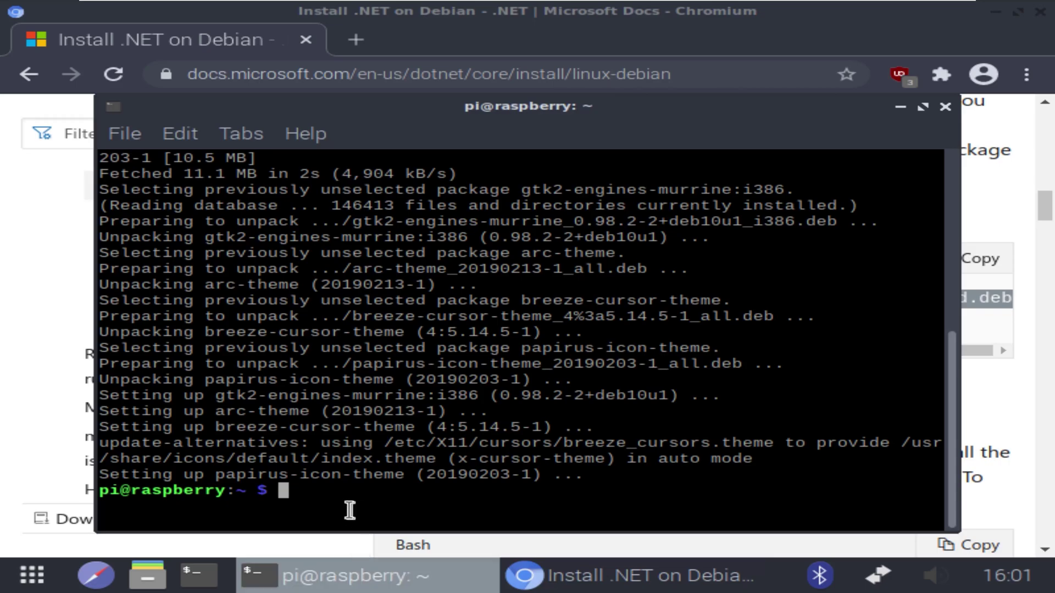
right_click(333, 494)
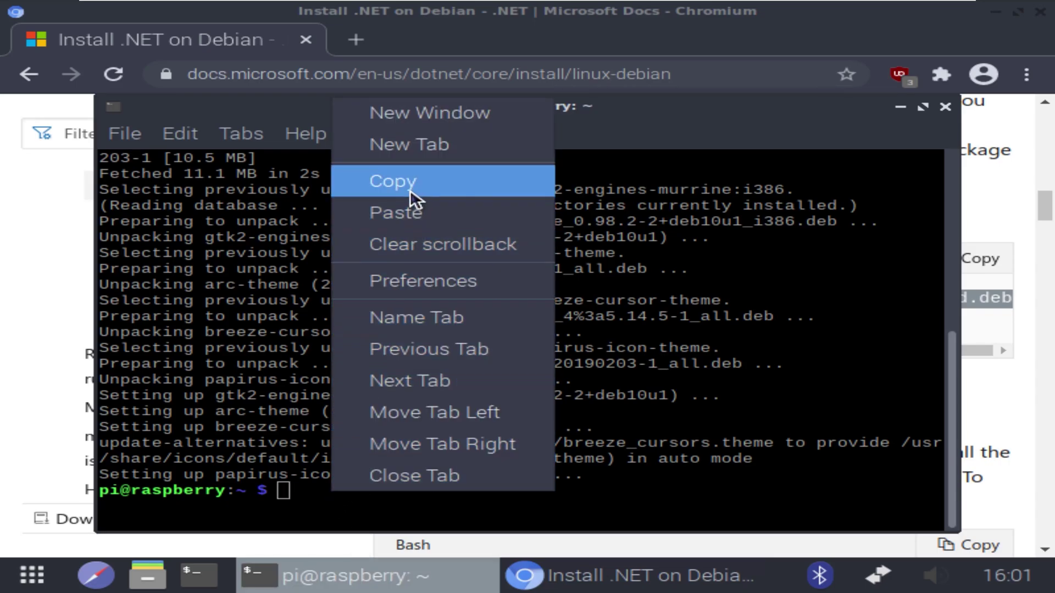
click(411, 212)
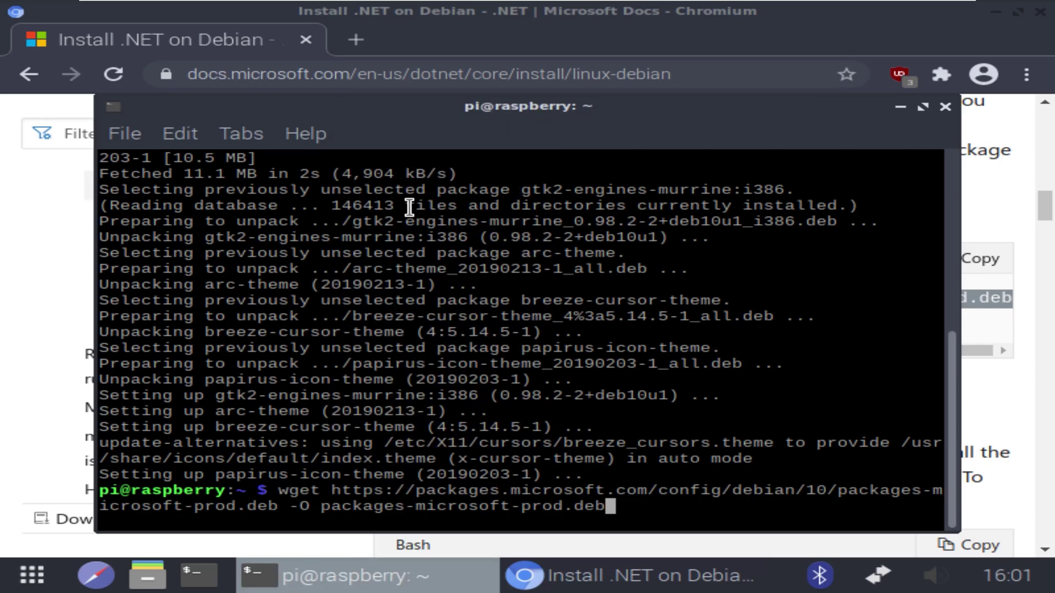
key(Return)
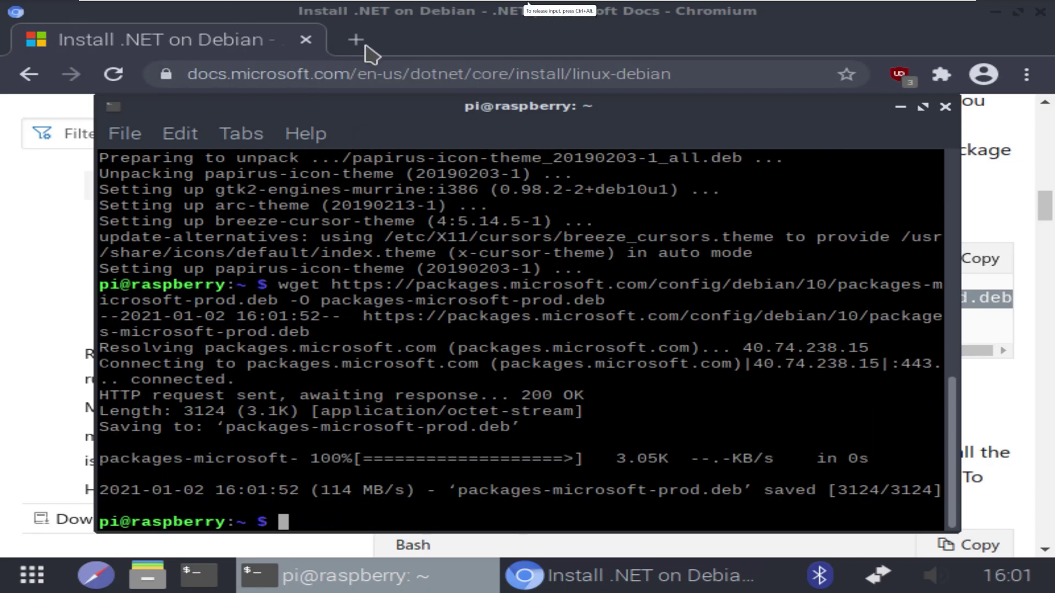
Copy the sudo dpkg -i line from the docs and run it in the terminal to install the package
click(571, 577)
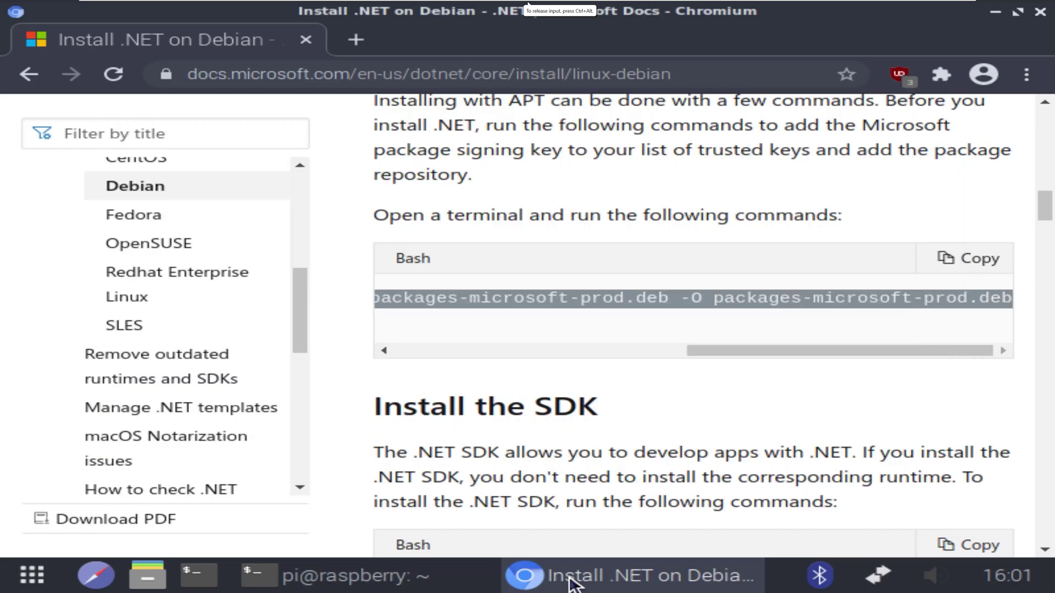
drag(742, 347, 360, 365)
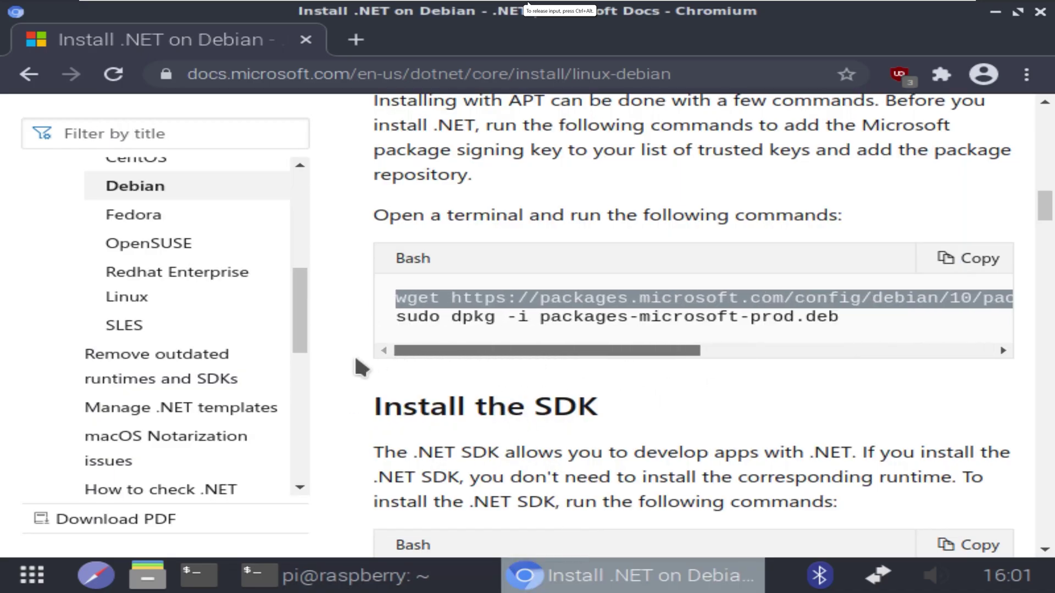
drag(397, 317, 809, 313)
right_click(789, 317)
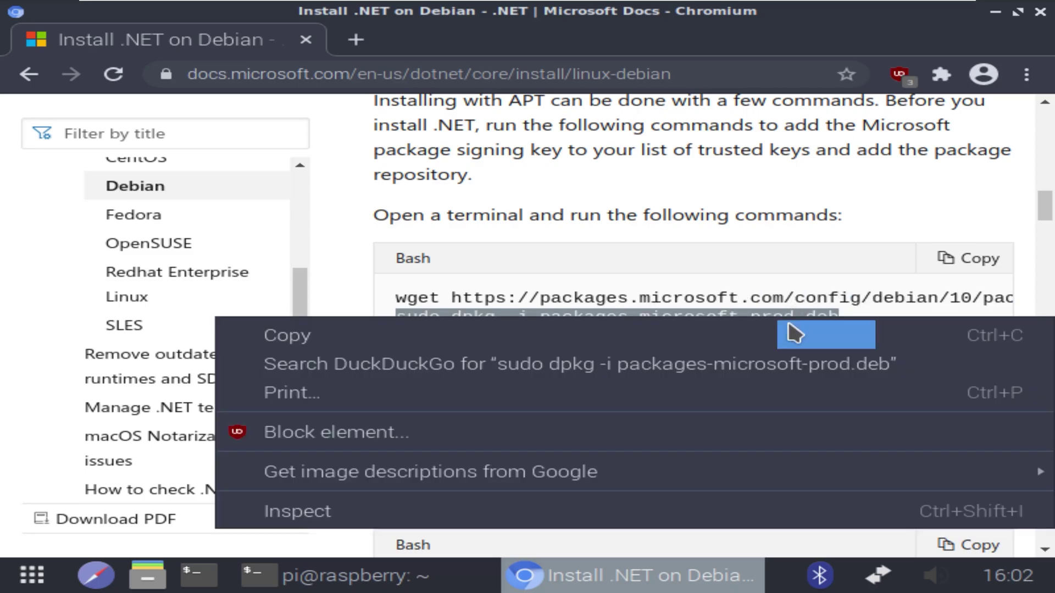
click(513, 334)
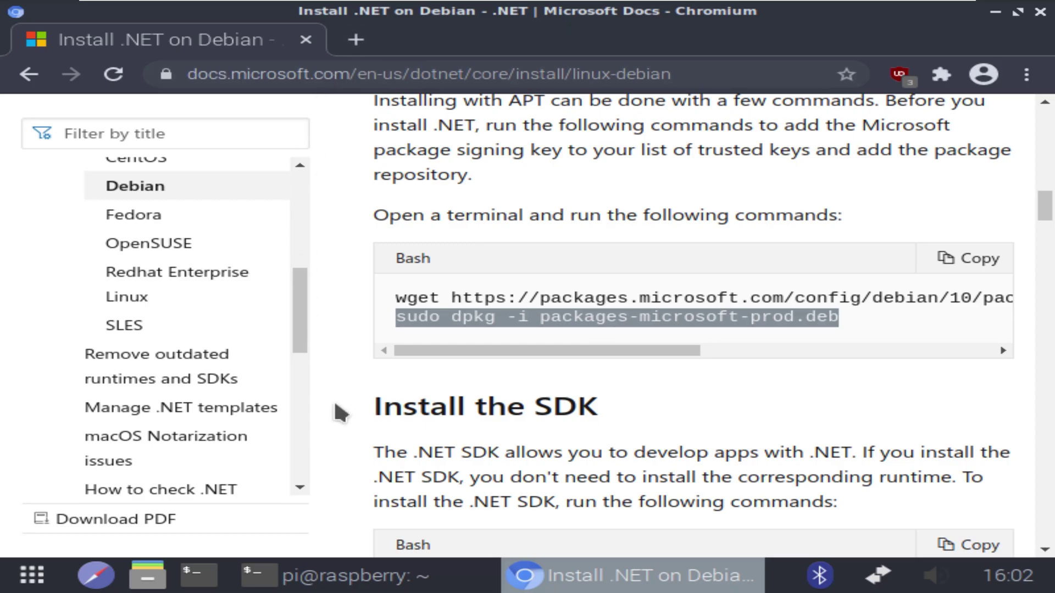
click(367, 578)
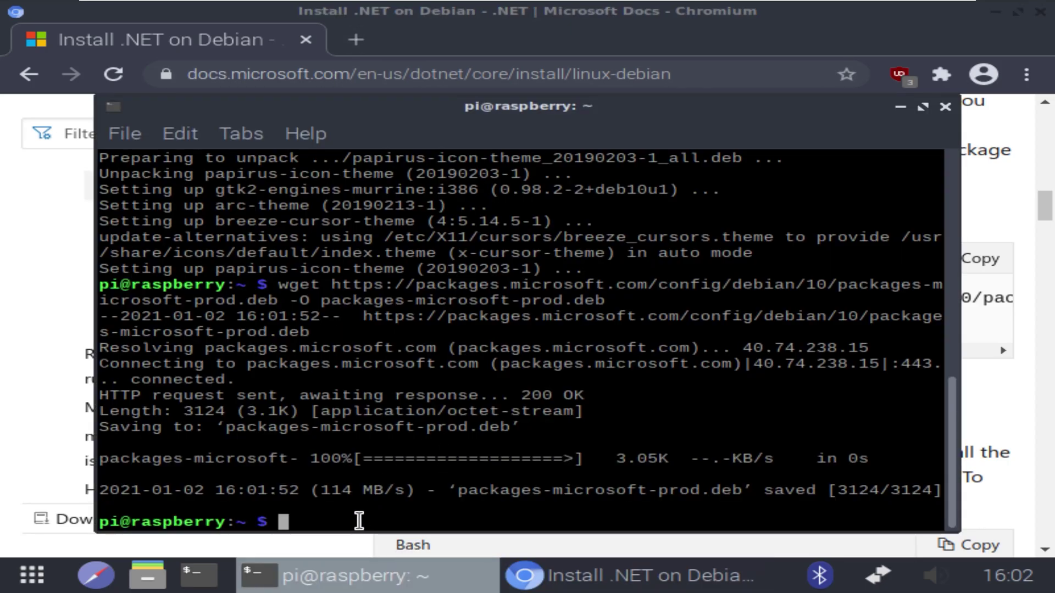
right_click(359, 521)
click(427, 240)
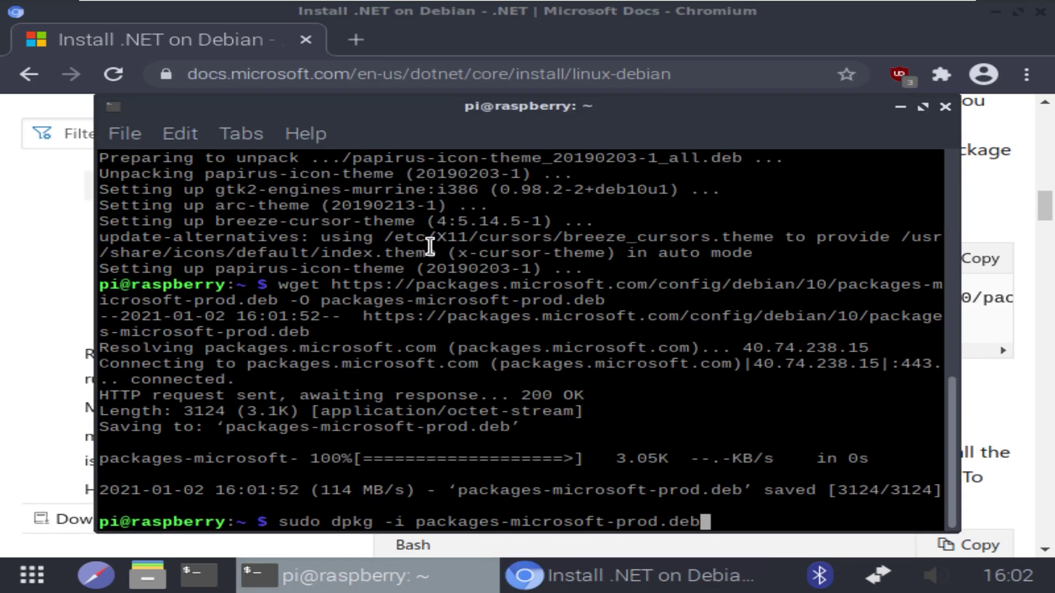
key(Return)
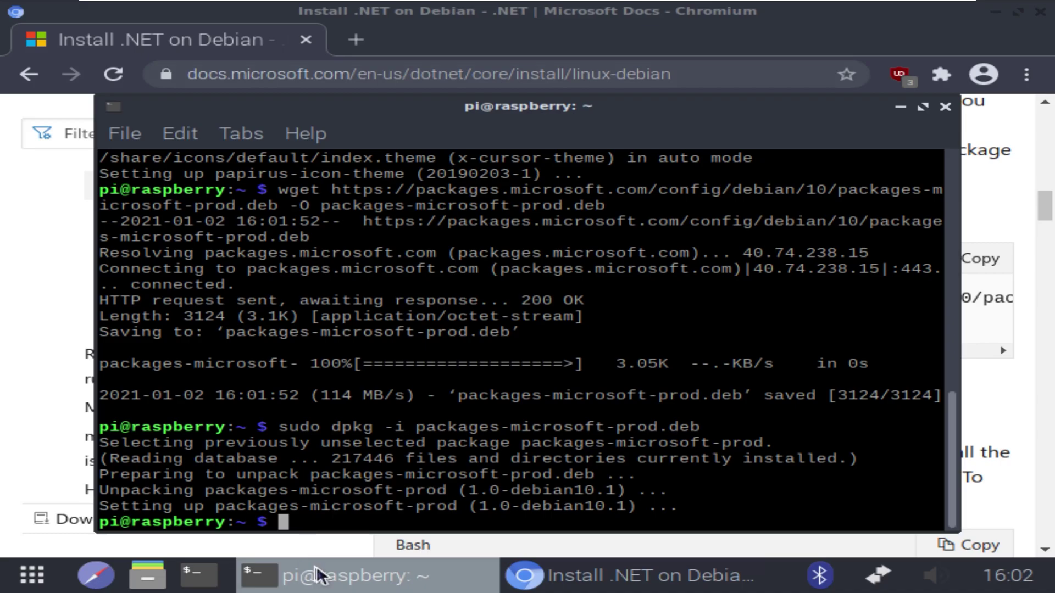
Copy the four-line .NET SDK install commands from the guide's Install the SDK section
click(602, 589)
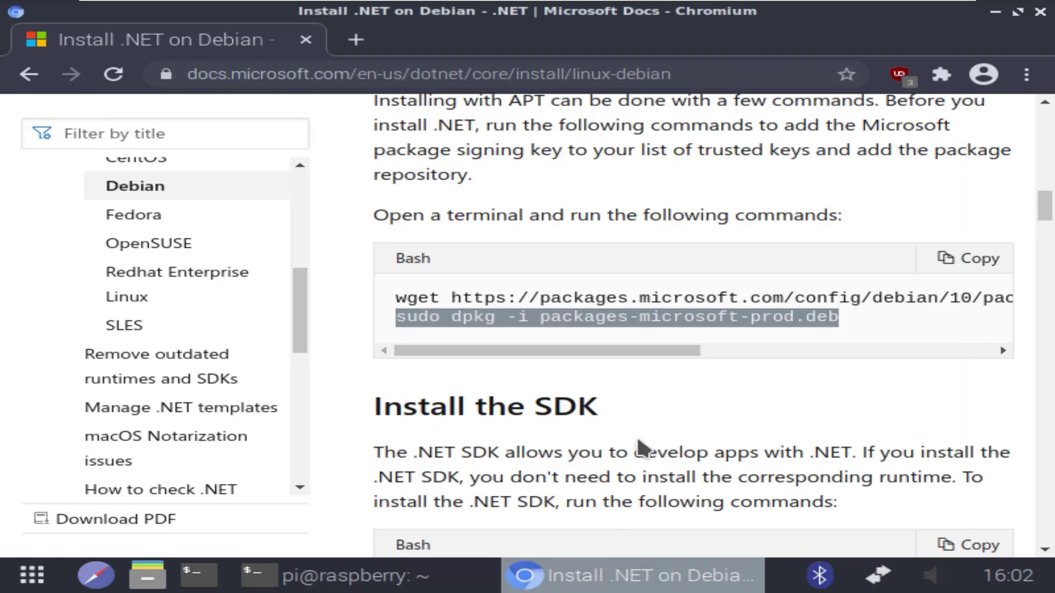
scroll(640, 445, down, 3)
scroll(631, 456, down, 1)
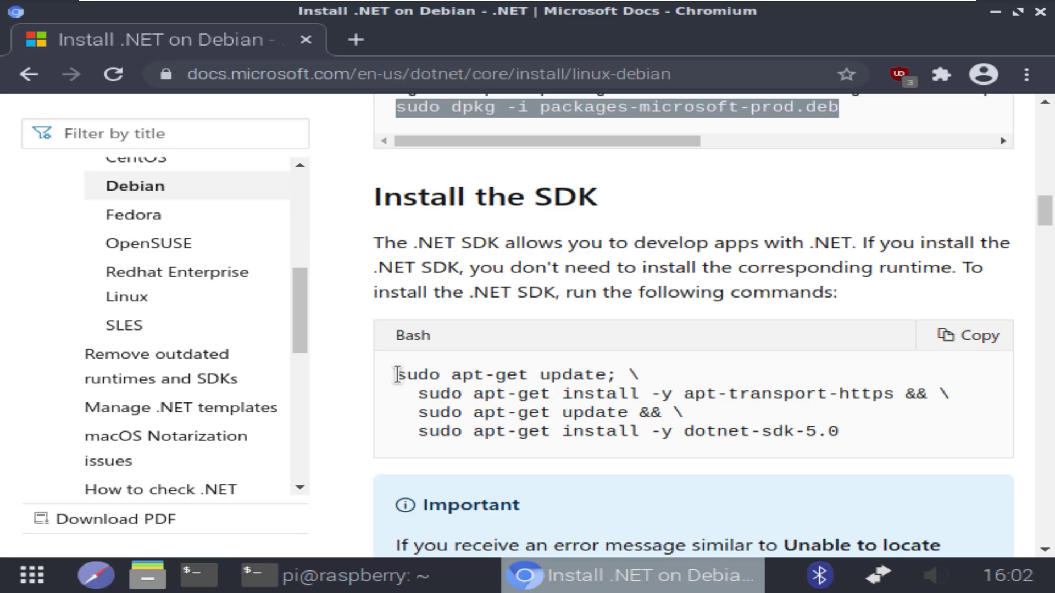
drag(397, 375, 901, 453)
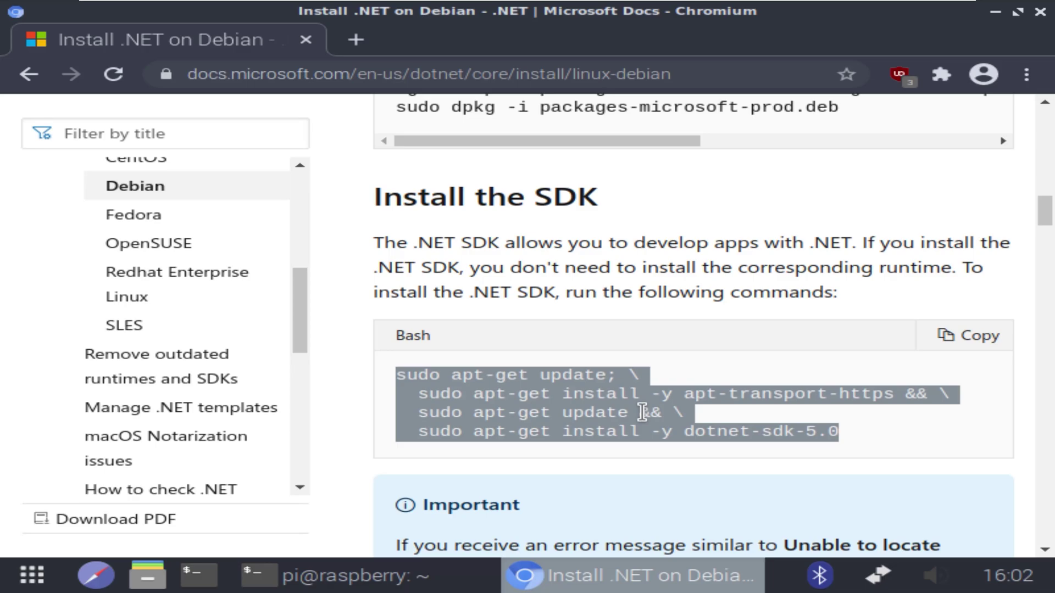
right_click(642, 412)
click(378, 229)
Paste and run the .NET SDK 5.0 apt-get install commands in LXTerminal
click(419, 576)
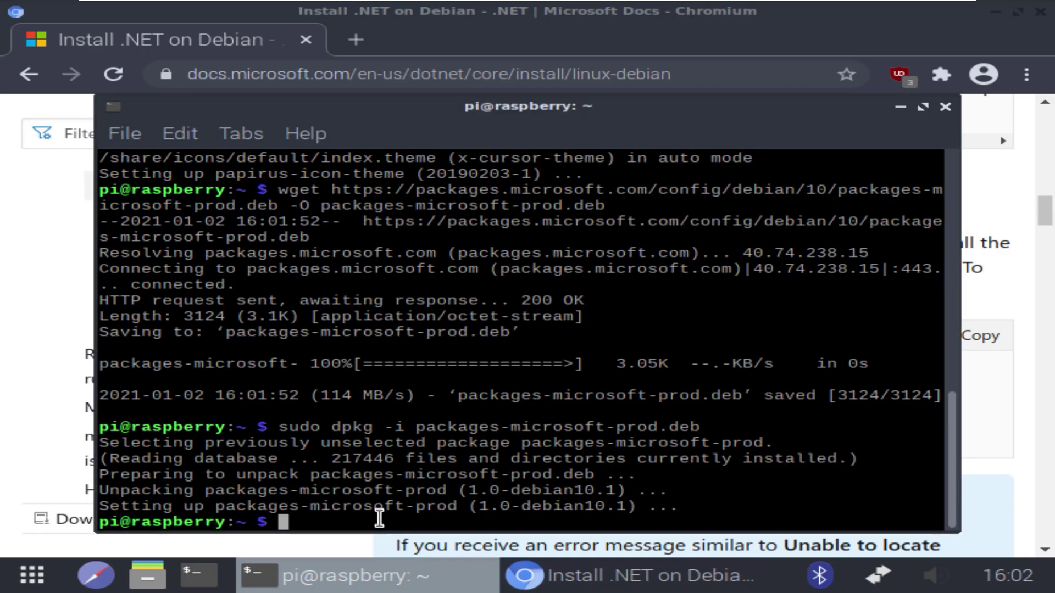
right_click(383, 522)
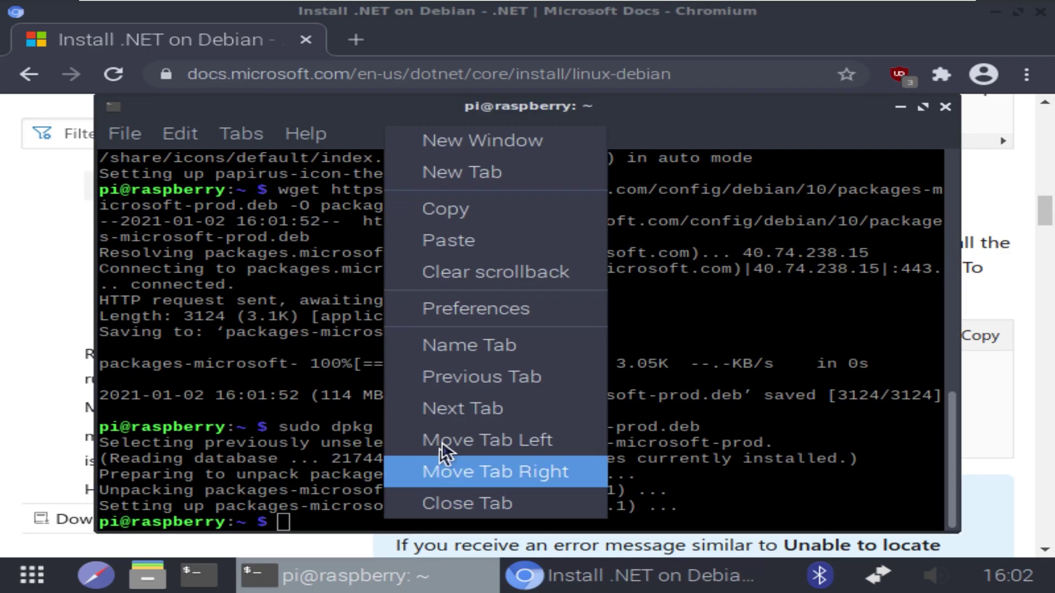
click(468, 240)
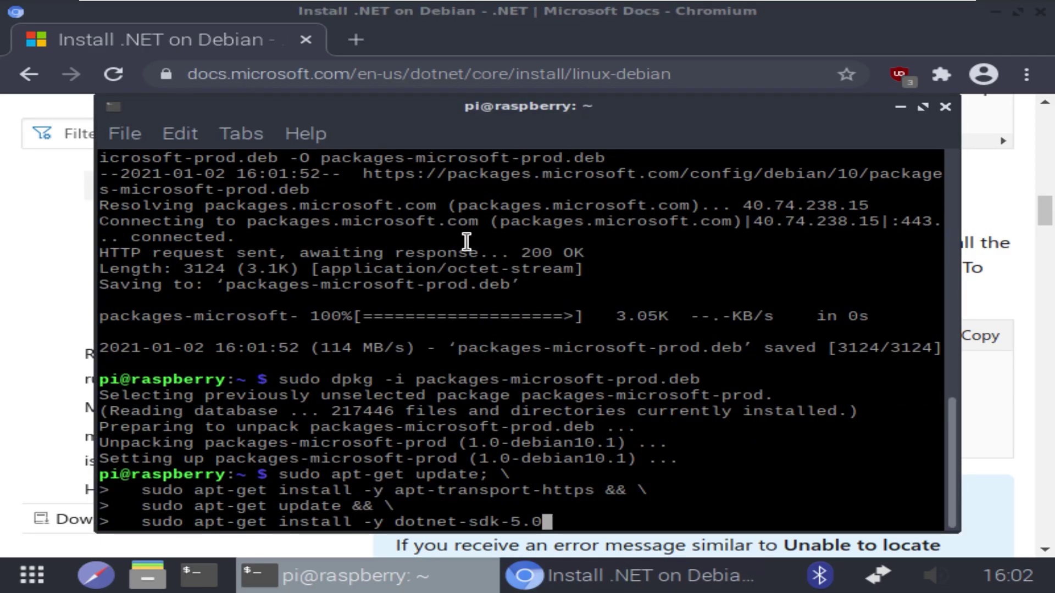
key(Return)
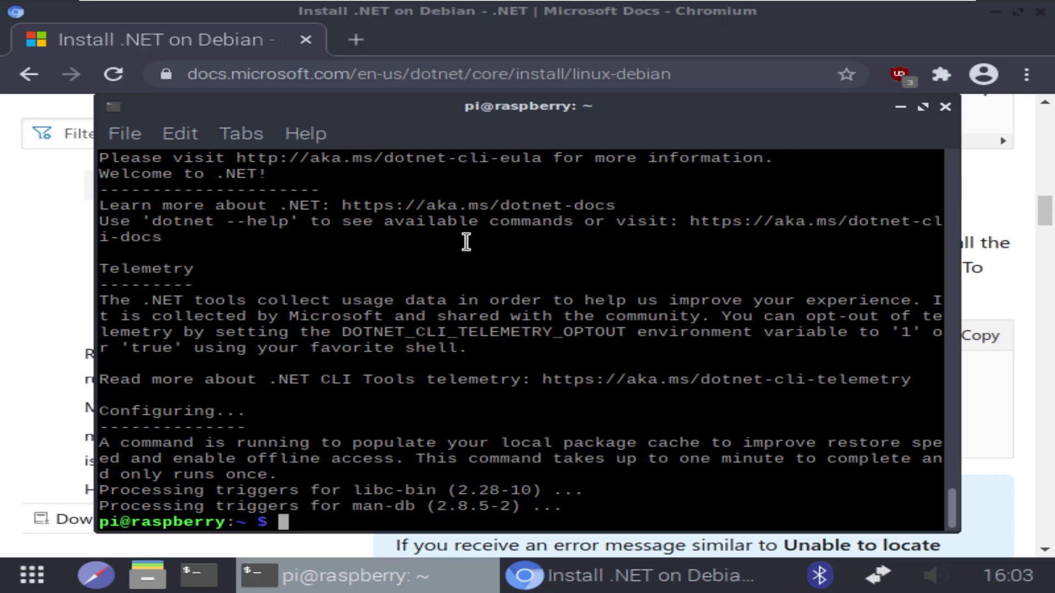
Run dotnet --version to confirm SDK 5.0.101, then bring the Chromium install guide back
text(dotnet)
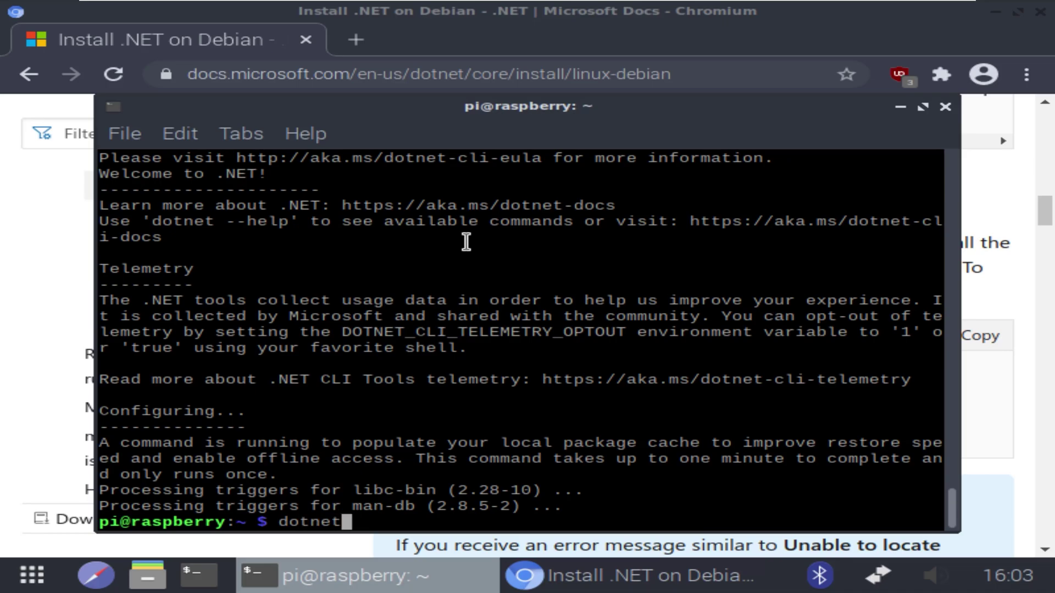
text( --version)
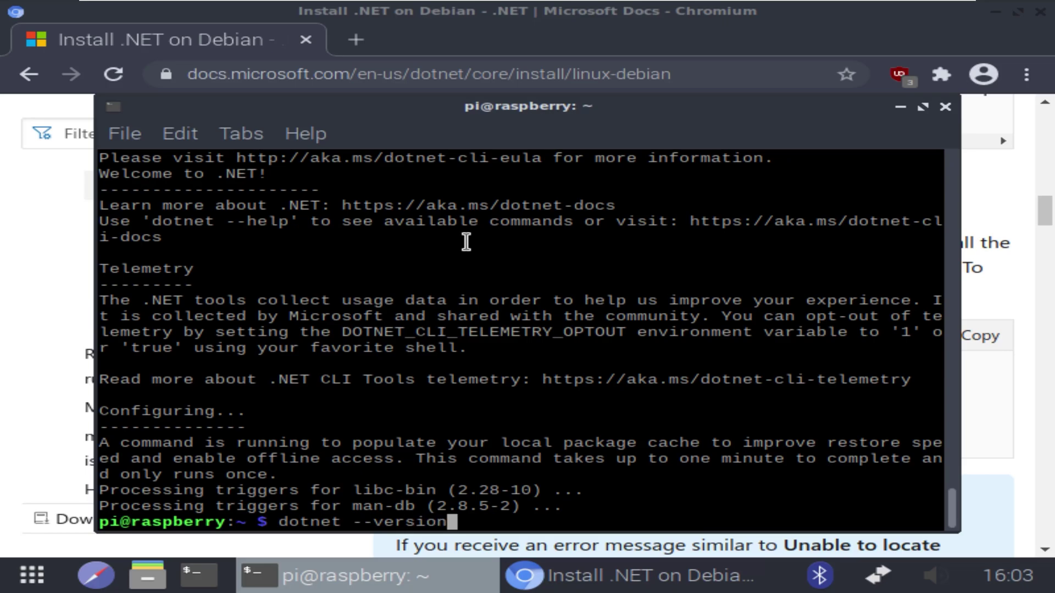
key(Return)
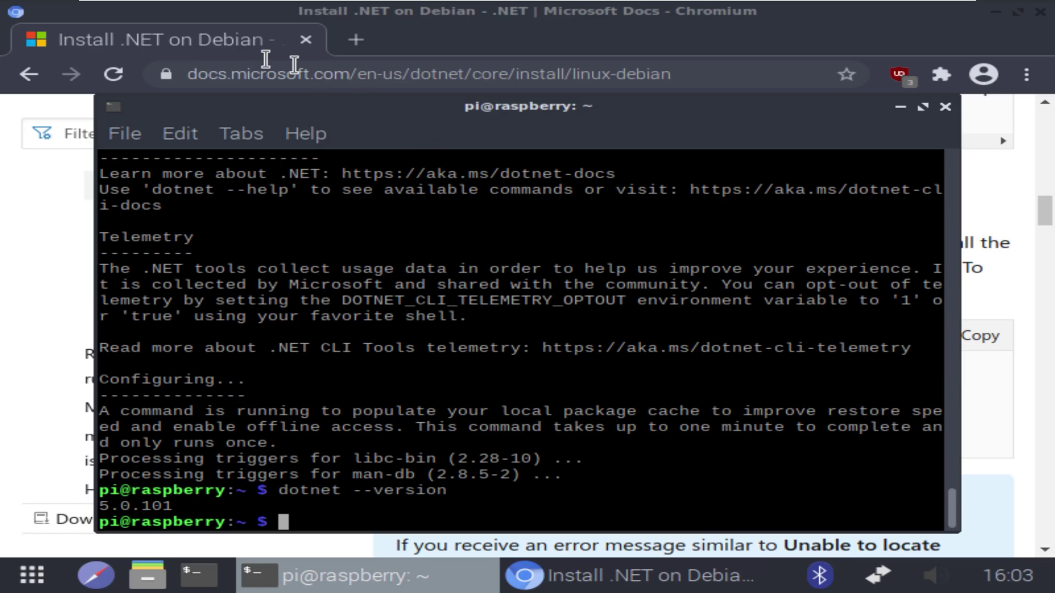
click(38, 207)
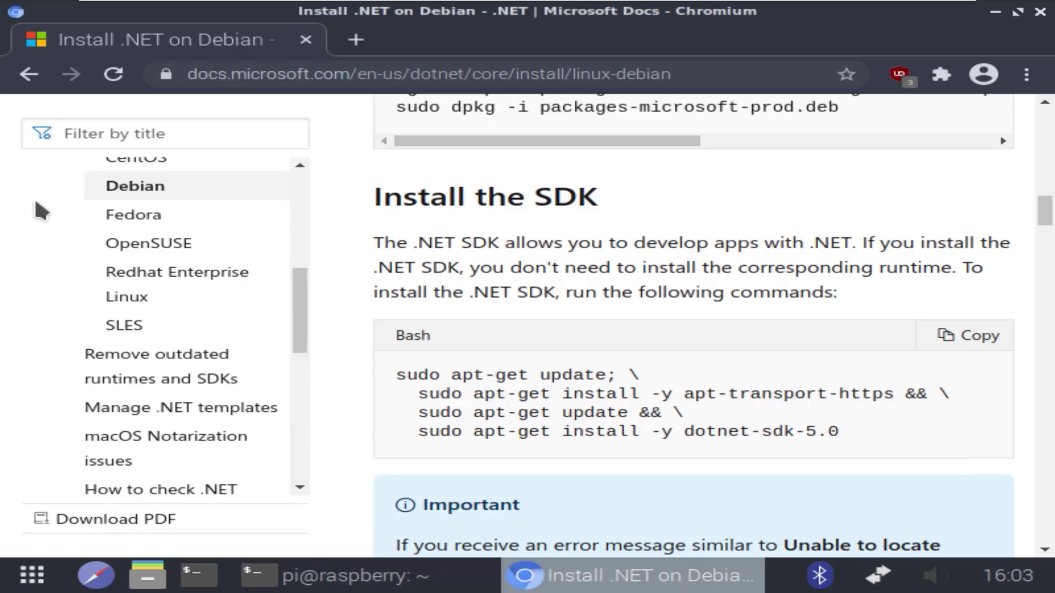
scroll(686, 392, down, 10)
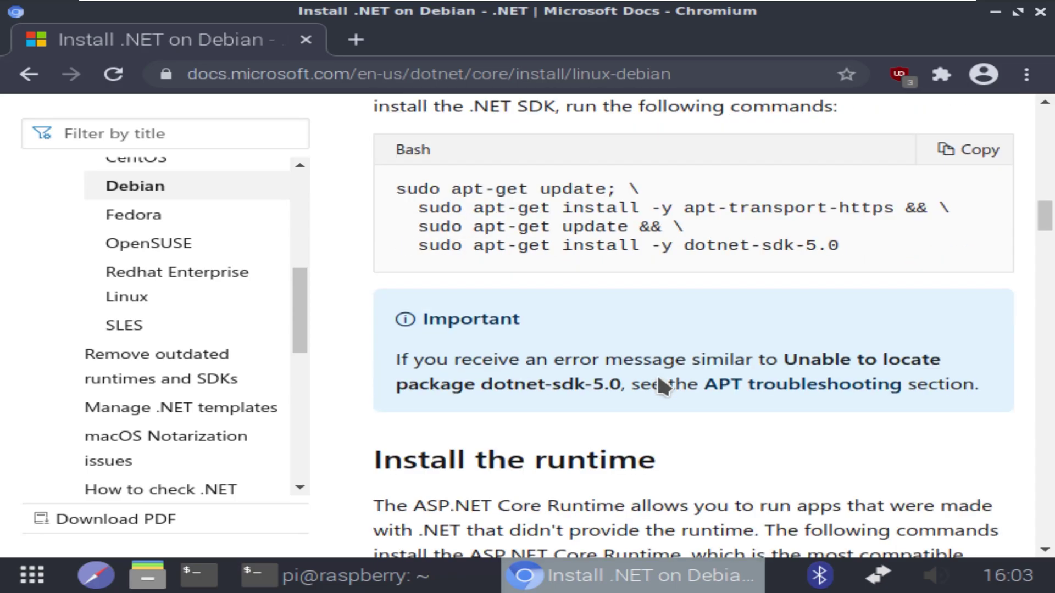
scroll(674, 382, up, 15)
scroll(674, 382, down, 12)
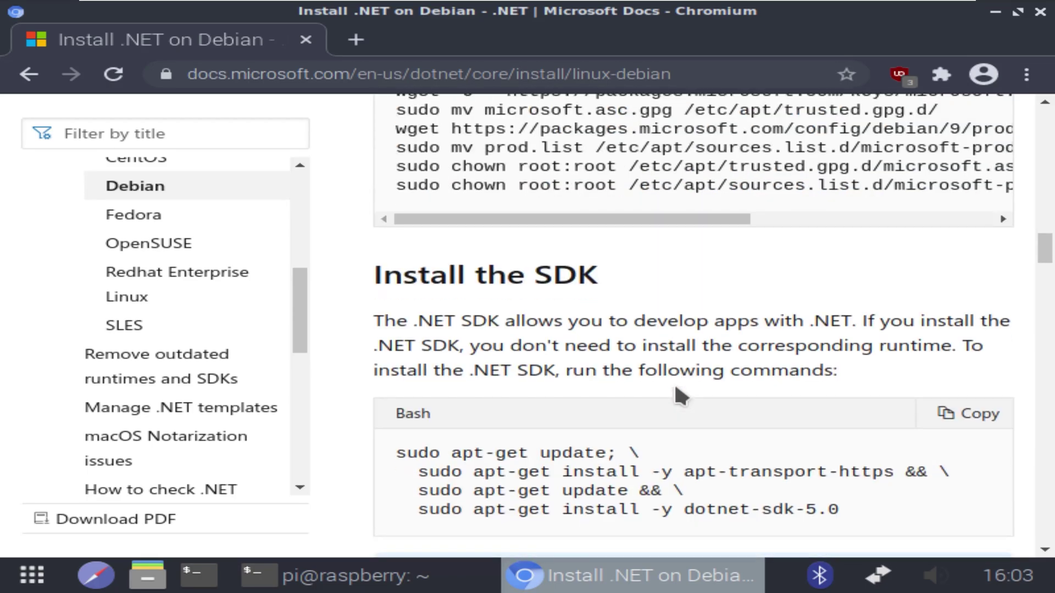
scroll(674, 381, down, 15)
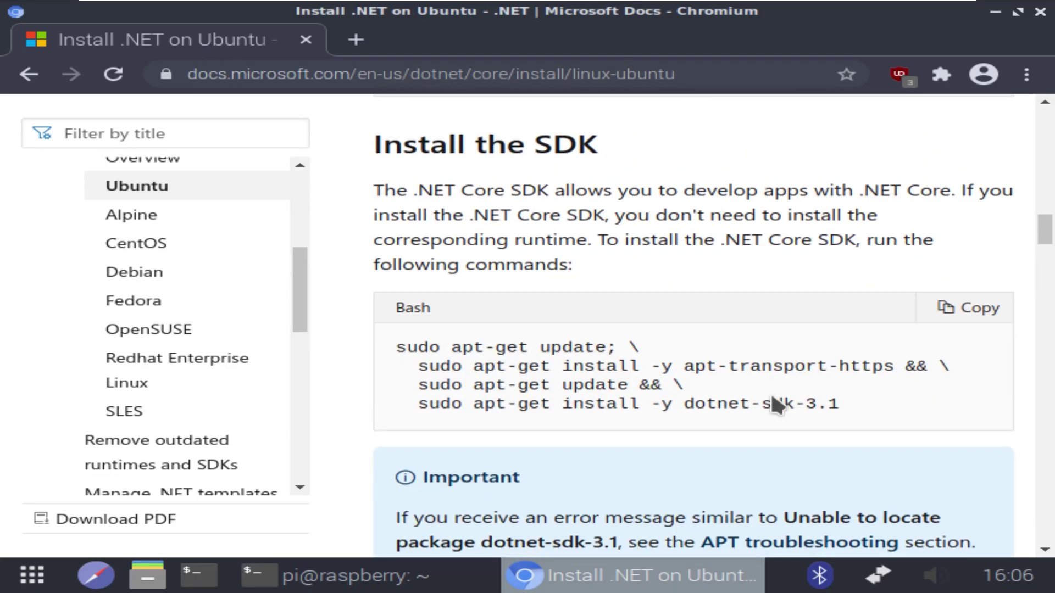
Copy the Ubuntu 19.10 wget command from the docs and run it in the terminal
scroll(773, 397, up, 5)
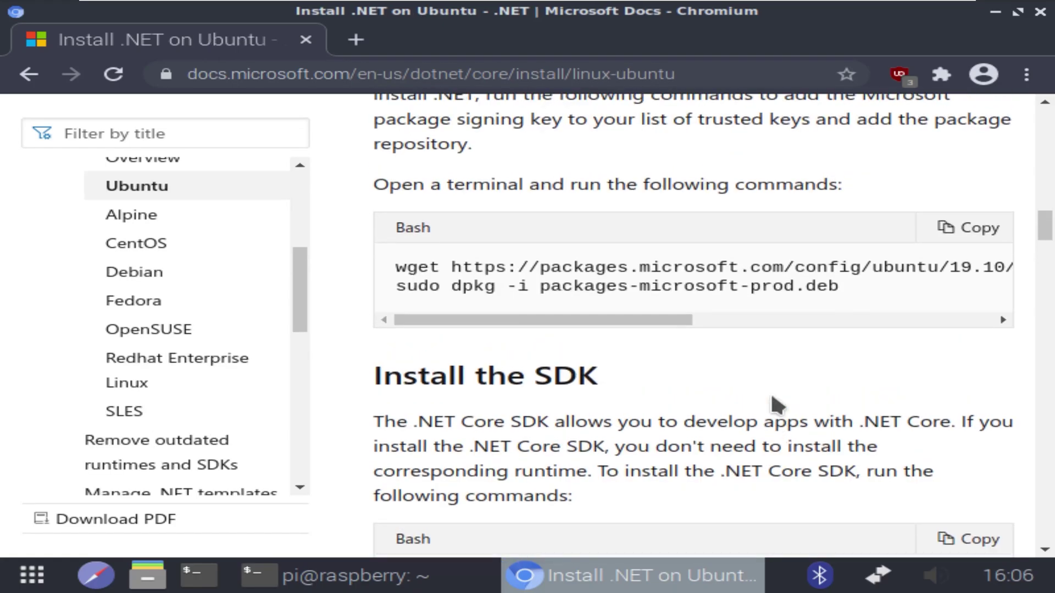
drag(398, 299, 1022, 314)
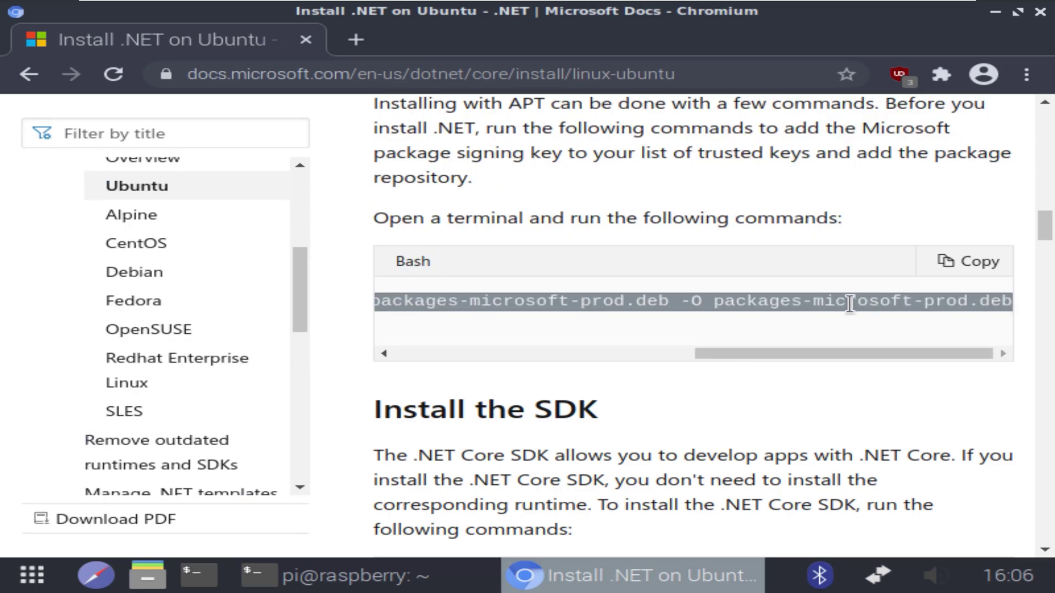
right_click(829, 303)
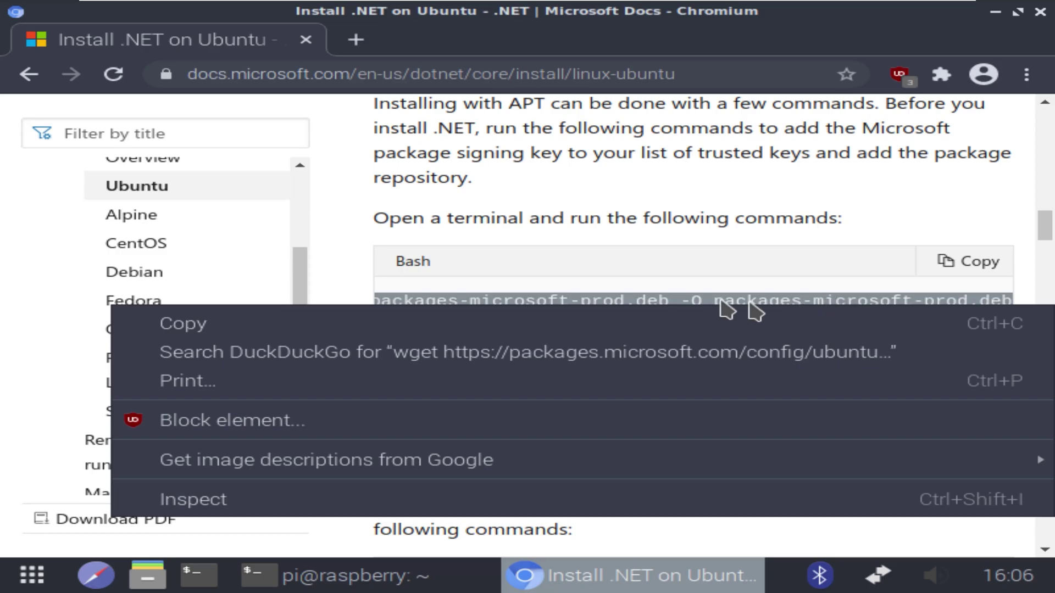
click(321, 323)
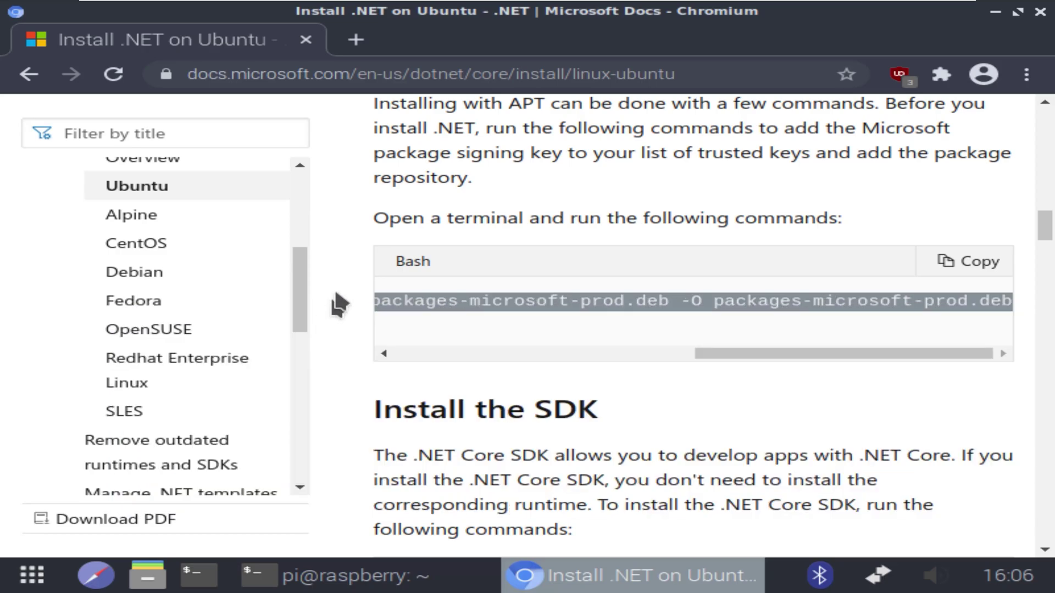
click(373, 577)
right_click(380, 513)
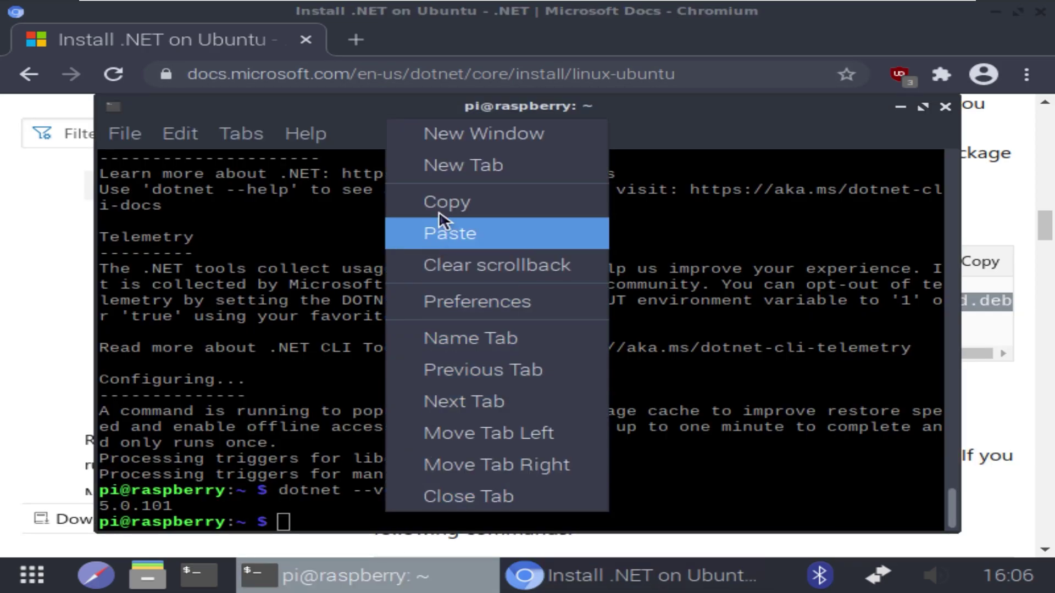
click(447, 233)
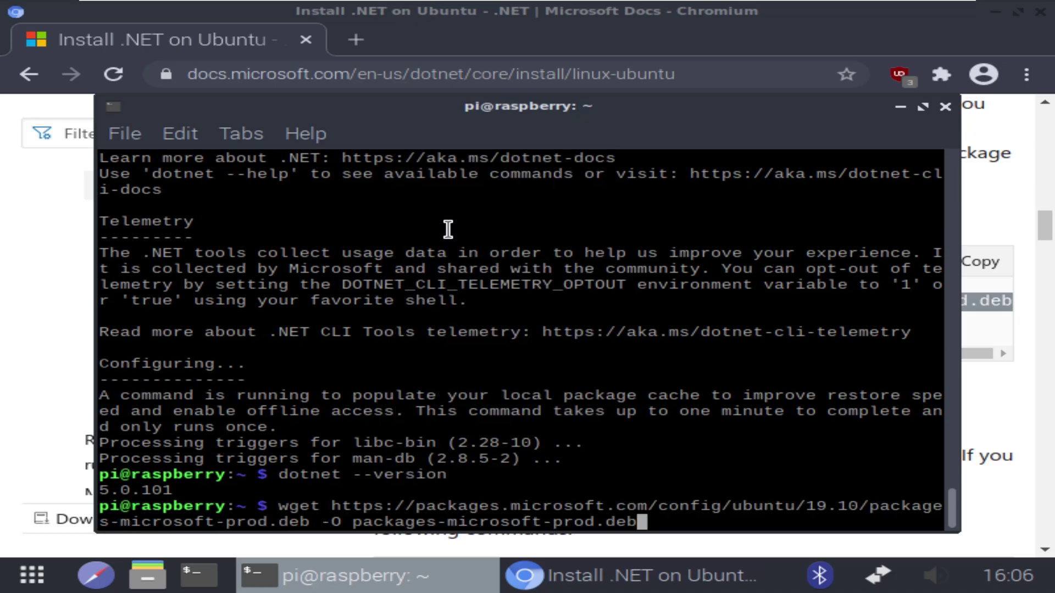
key(Return)
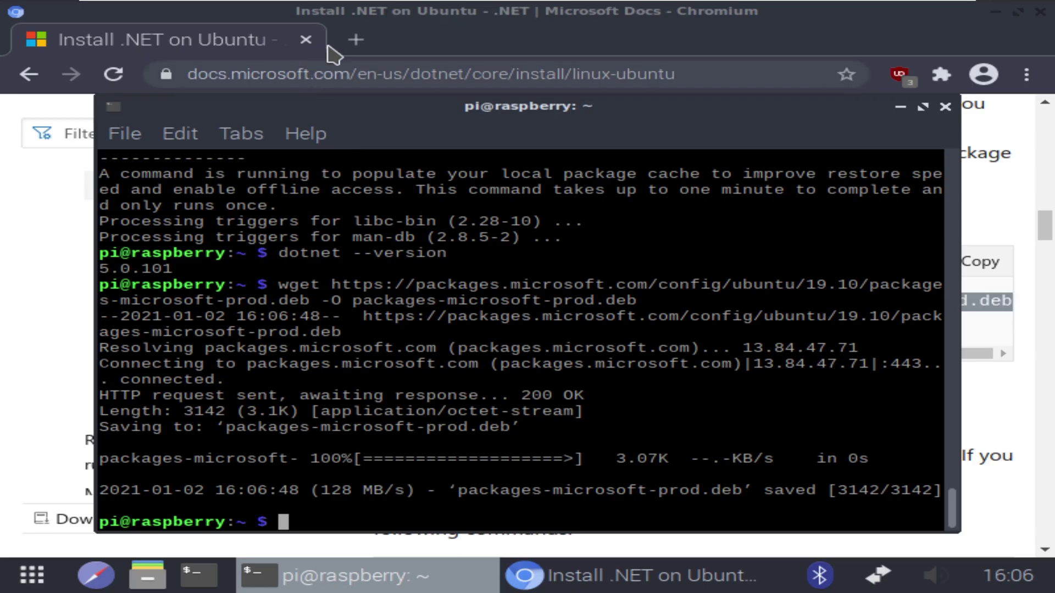
Copy the sudo dpkg -i line and run it to install the Ubuntu 19.10 repository package
click(436, 44)
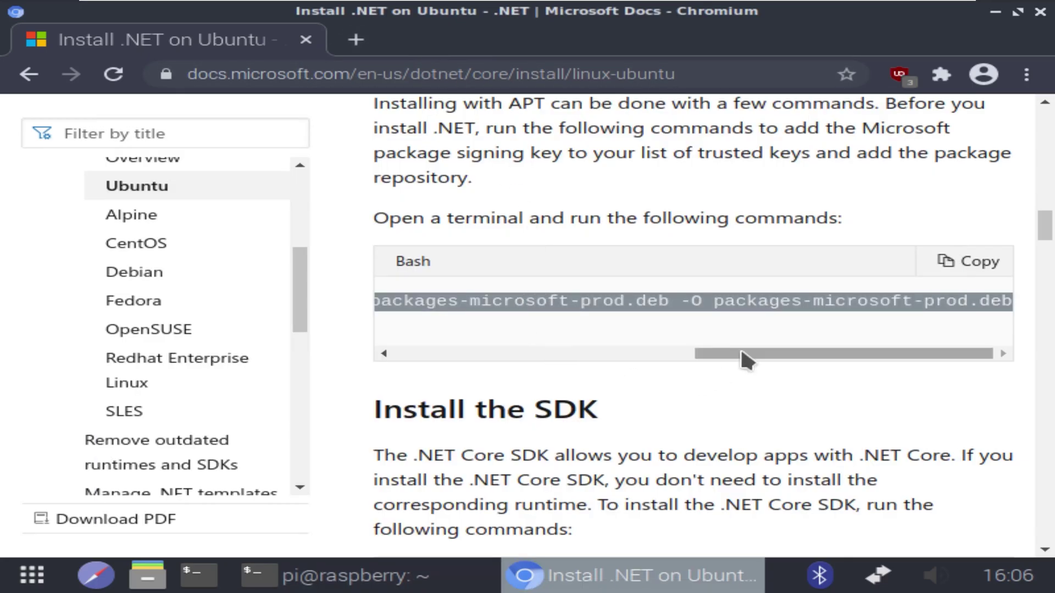
drag(744, 354, 344, 385)
drag(394, 319, 878, 331)
right_click(741, 318)
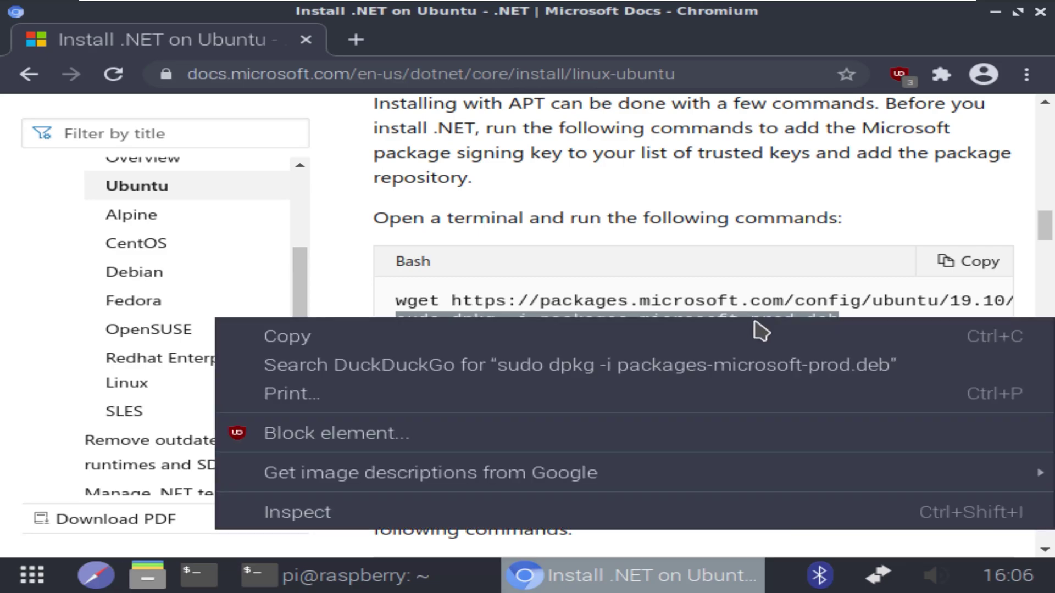
click(478, 340)
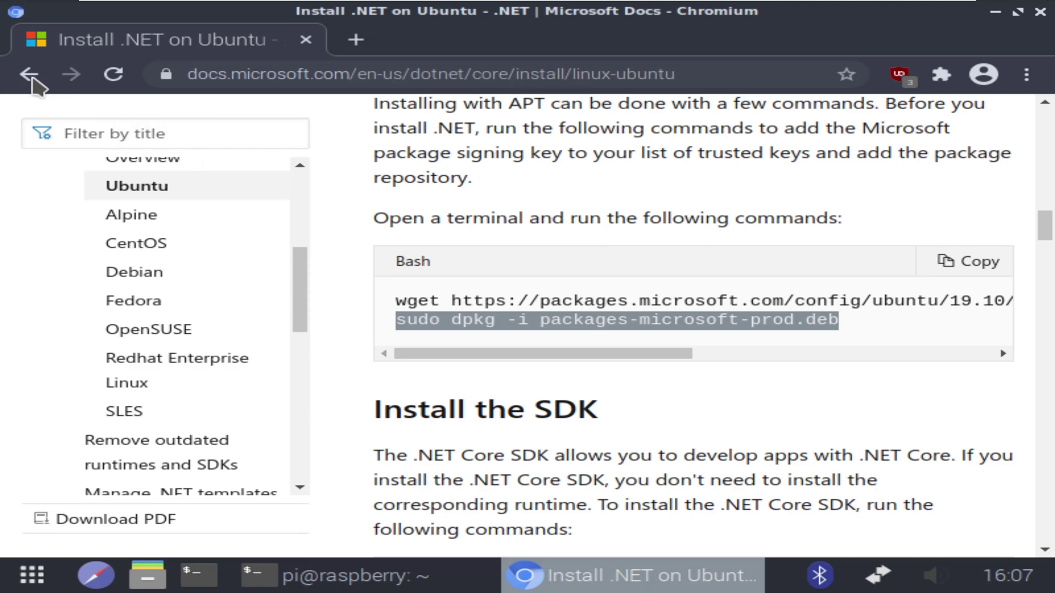
click(346, 577)
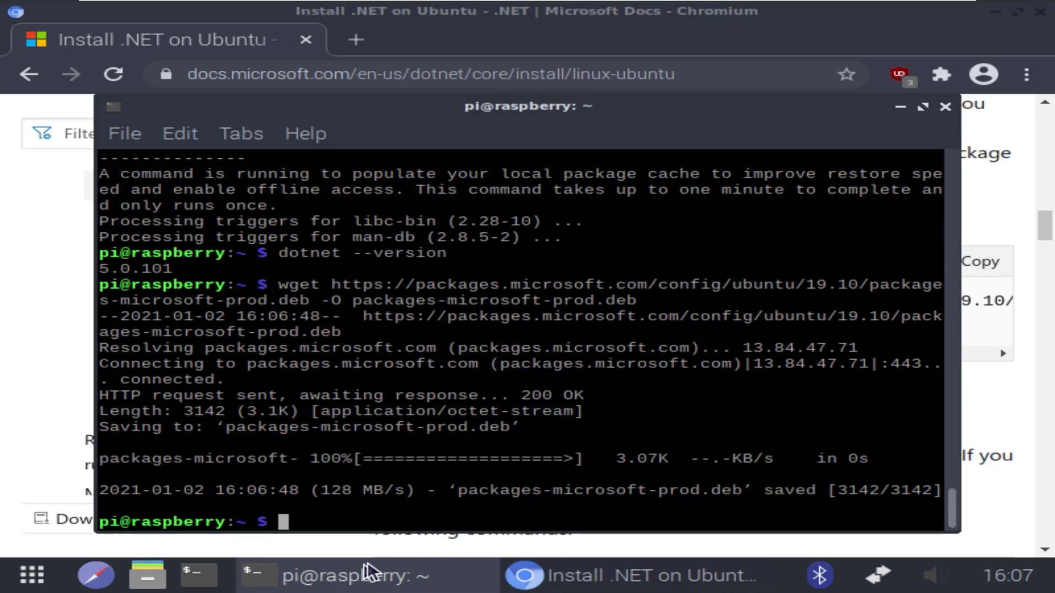
right_click(374, 519)
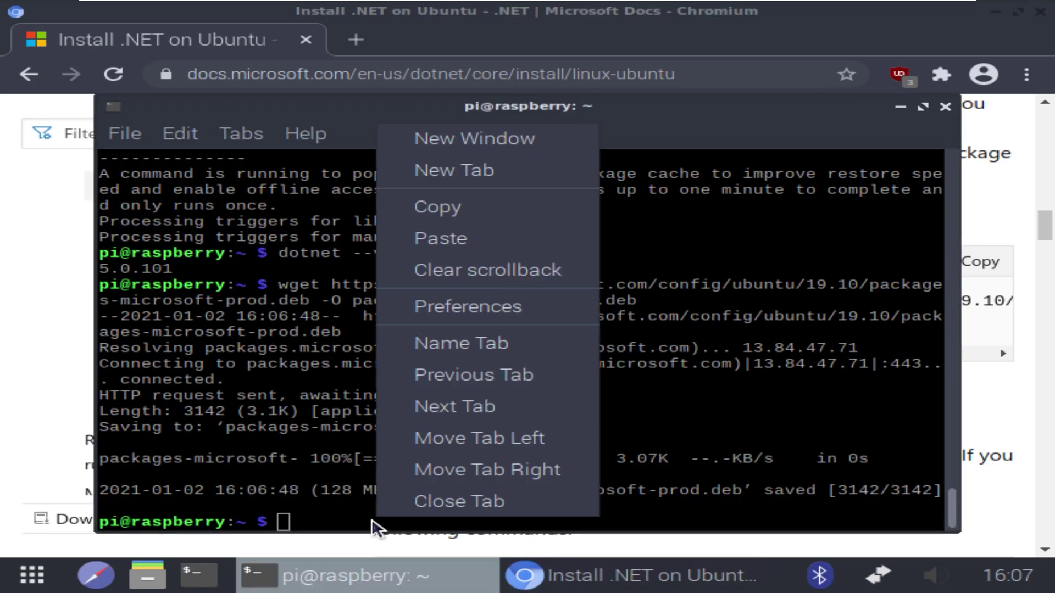
click(431, 239)
key(Return)
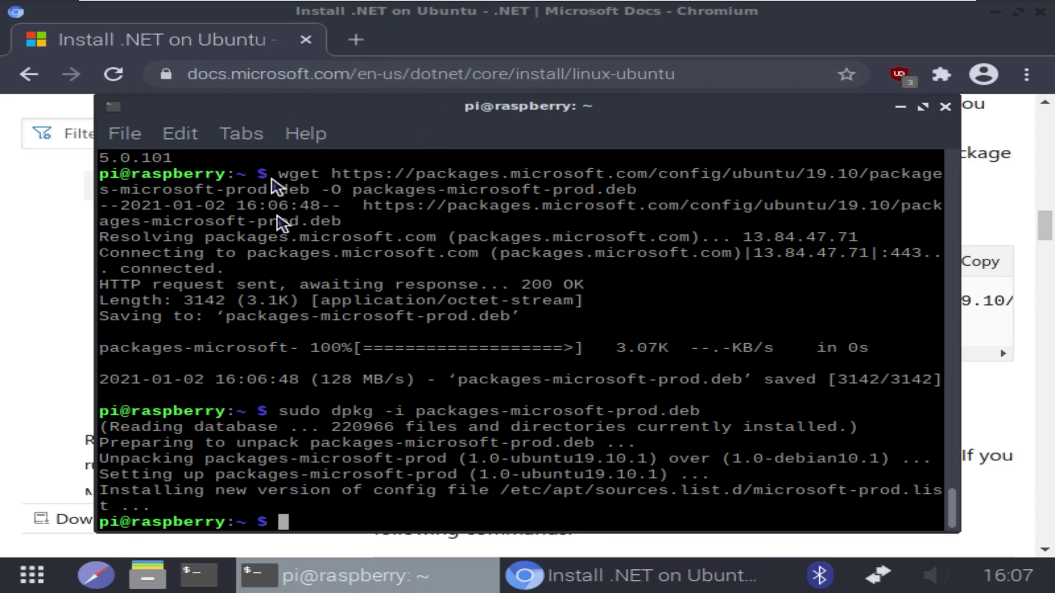
Copy the four-line dotnet-sdk-3.1 install commands from the Chromium docs
click(446, 28)
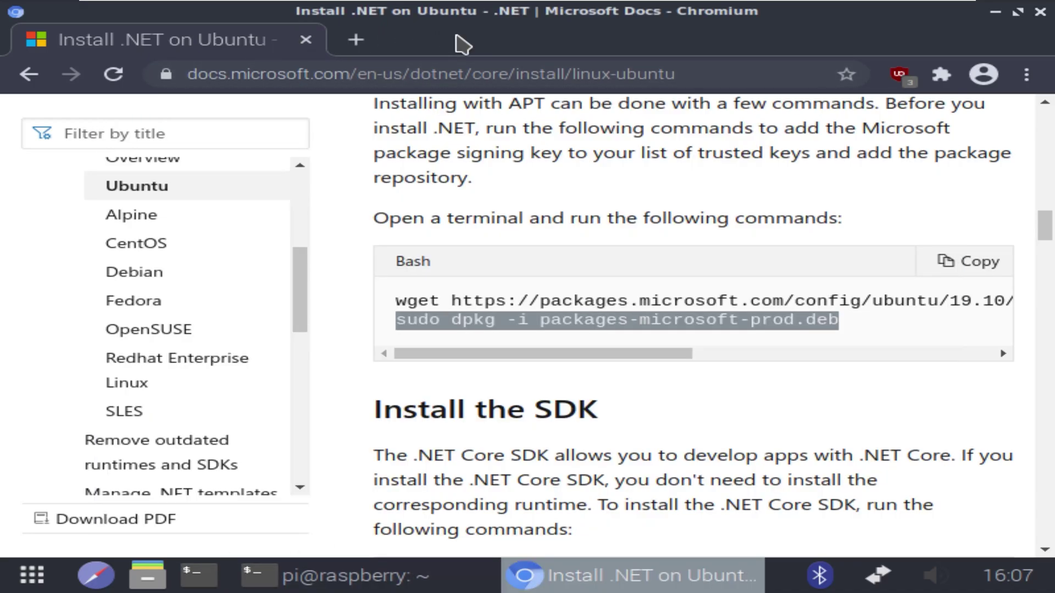
scroll(610, 400, down, 3)
scroll(616, 403, down, 1)
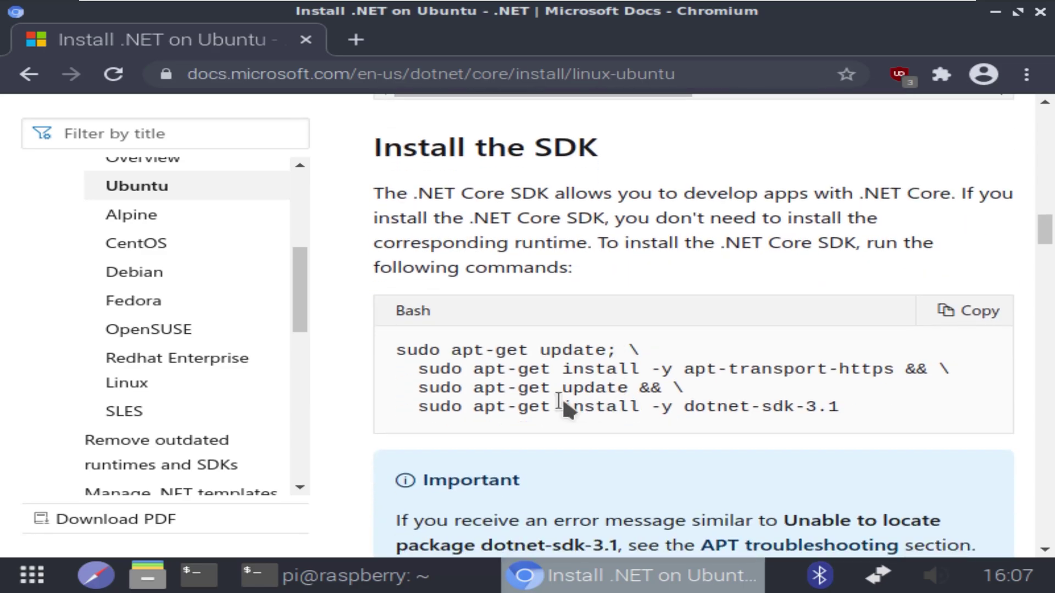
drag(398, 350, 847, 399)
right_click(812, 371)
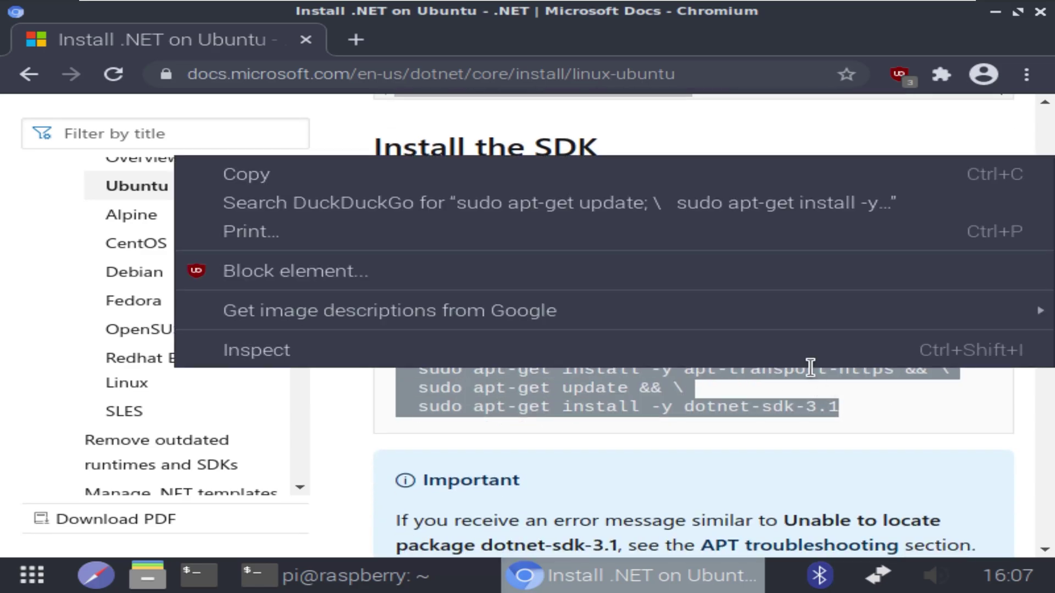
click(376, 181)
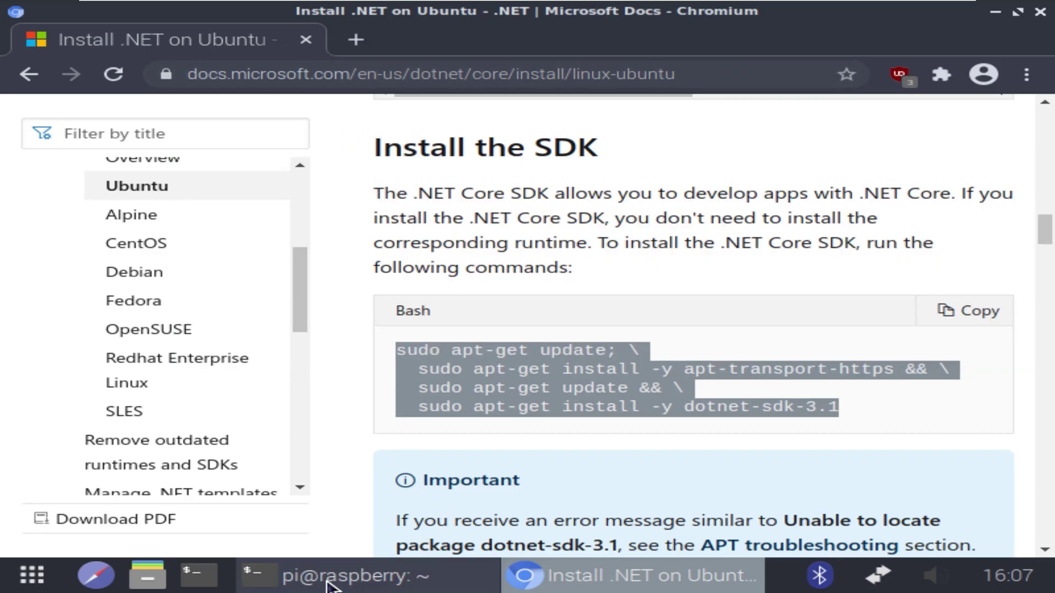
Run the dotnet-sdk-3.1 install, then list SDKs with dotnet --list-sdks (3.1.404, 5.0.101)
click(370, 585)
right_click(374, 512)
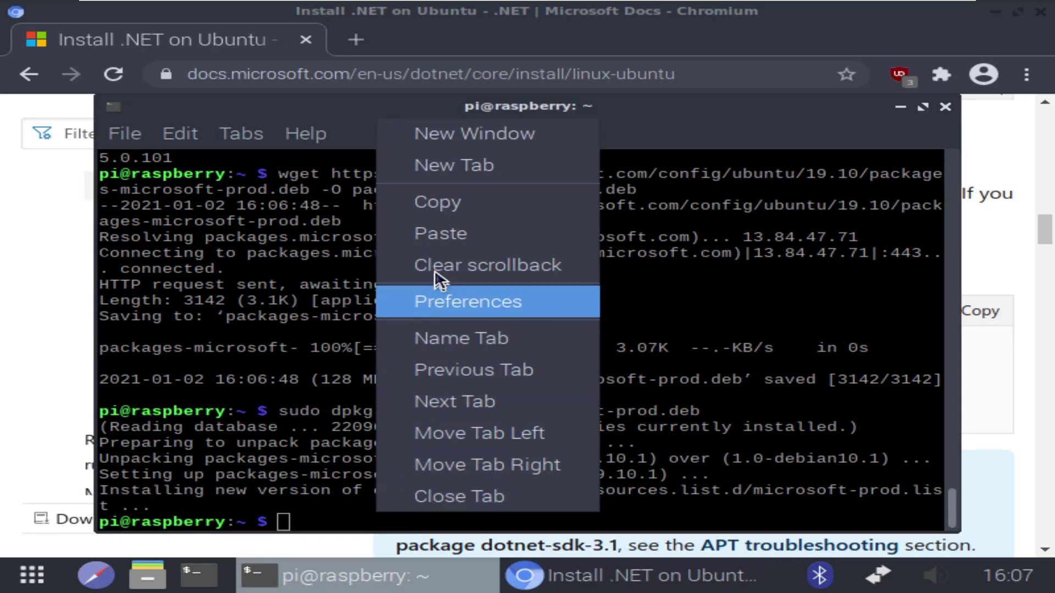
click(447, 226)
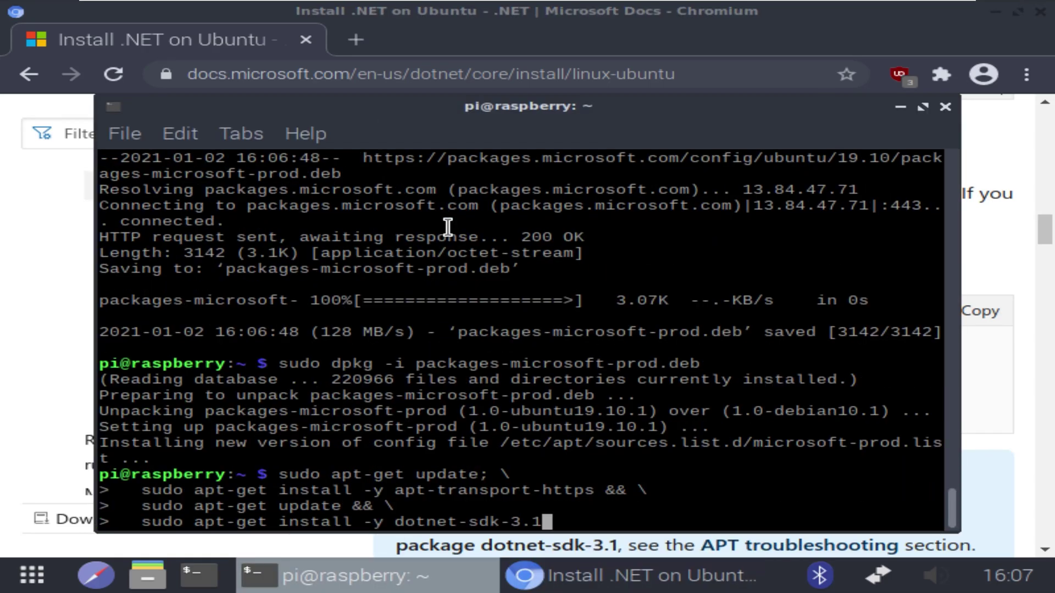
key(Return)
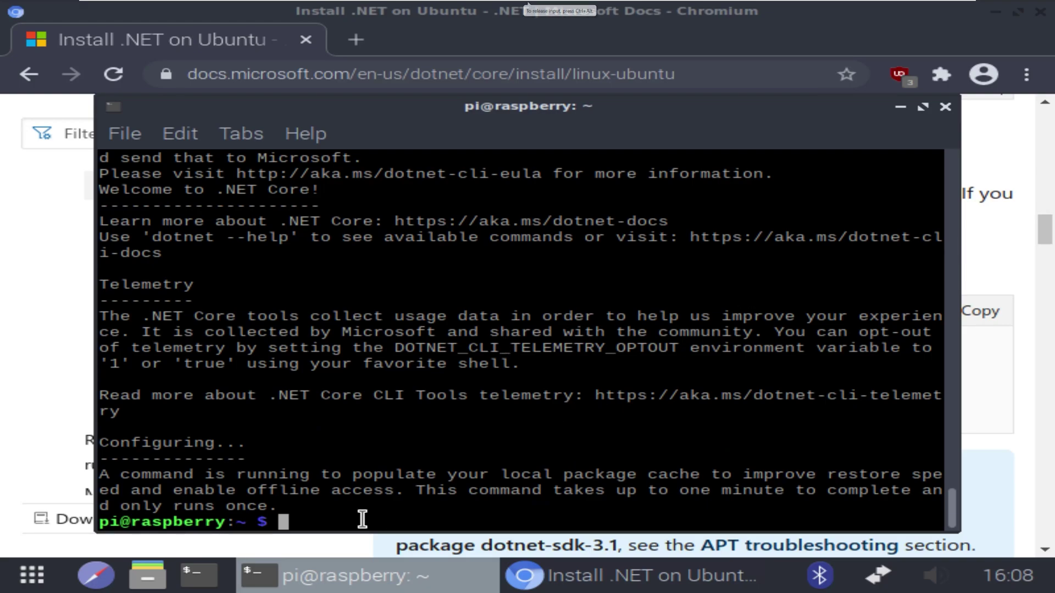
text(dot)
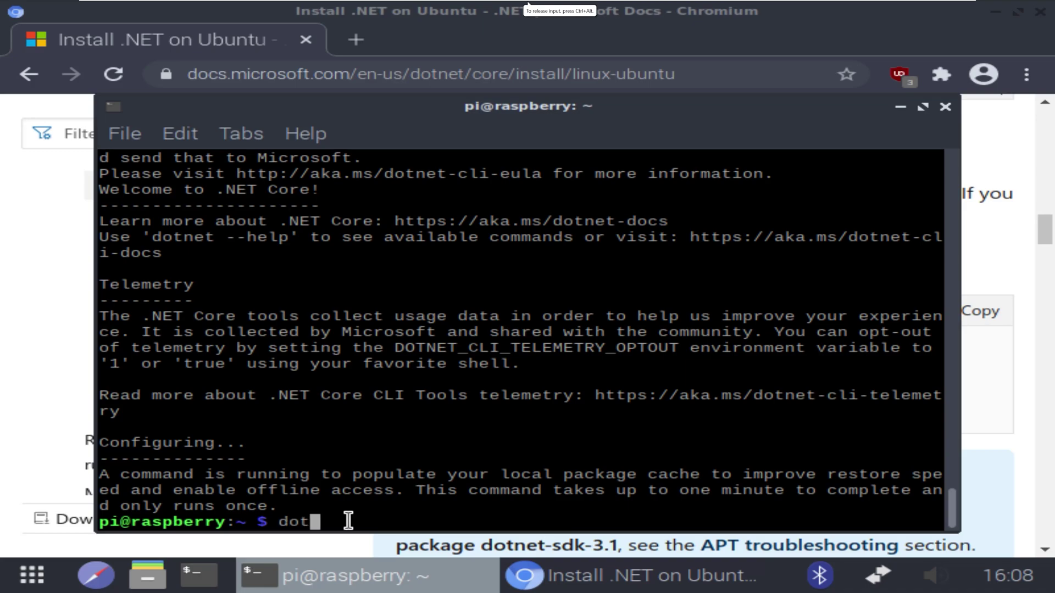
text(net --li)
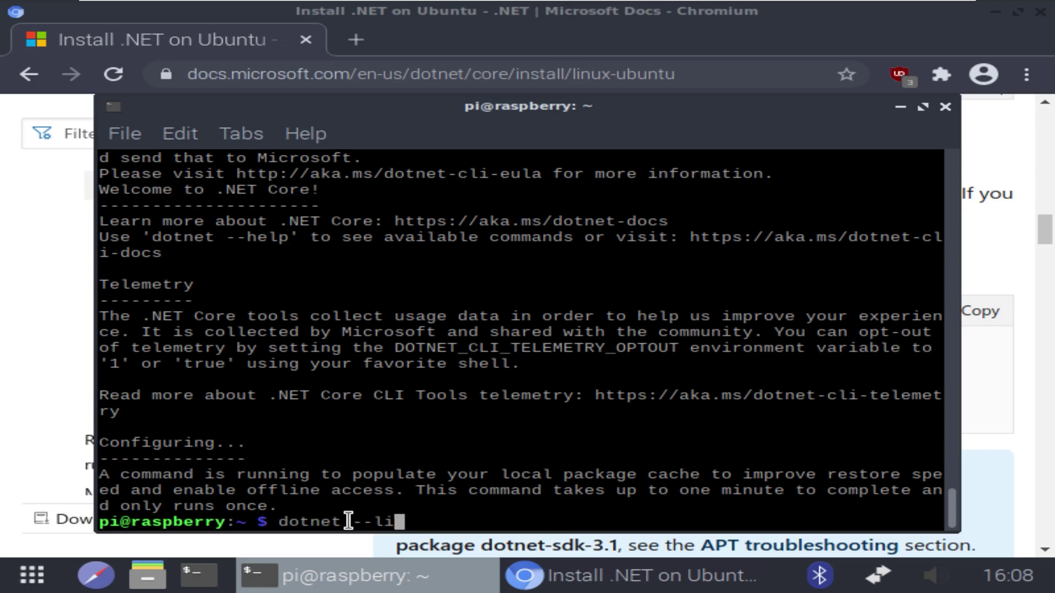
text(st-sdks)
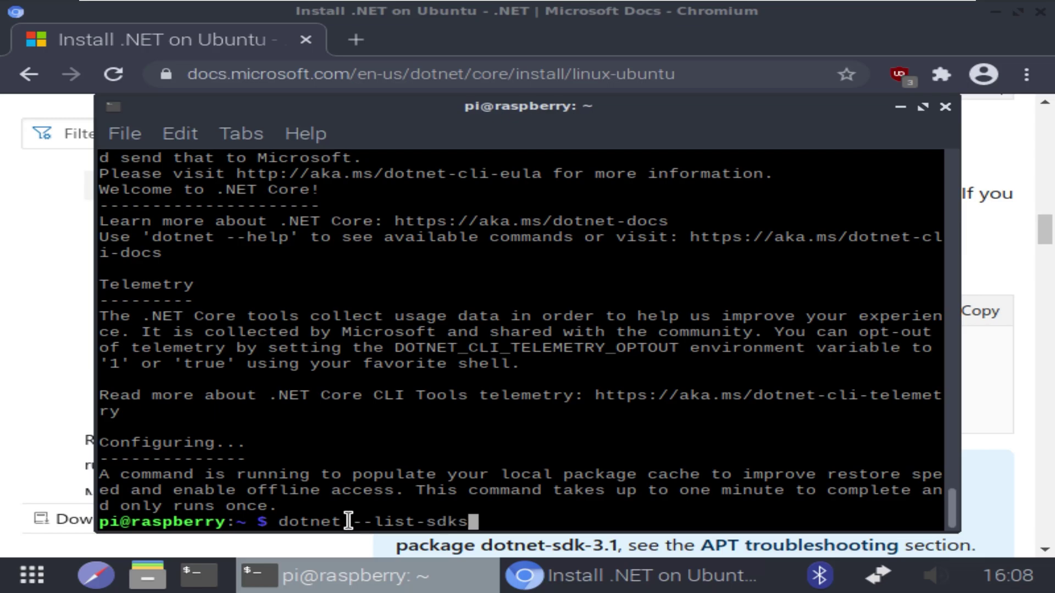
key(Return)
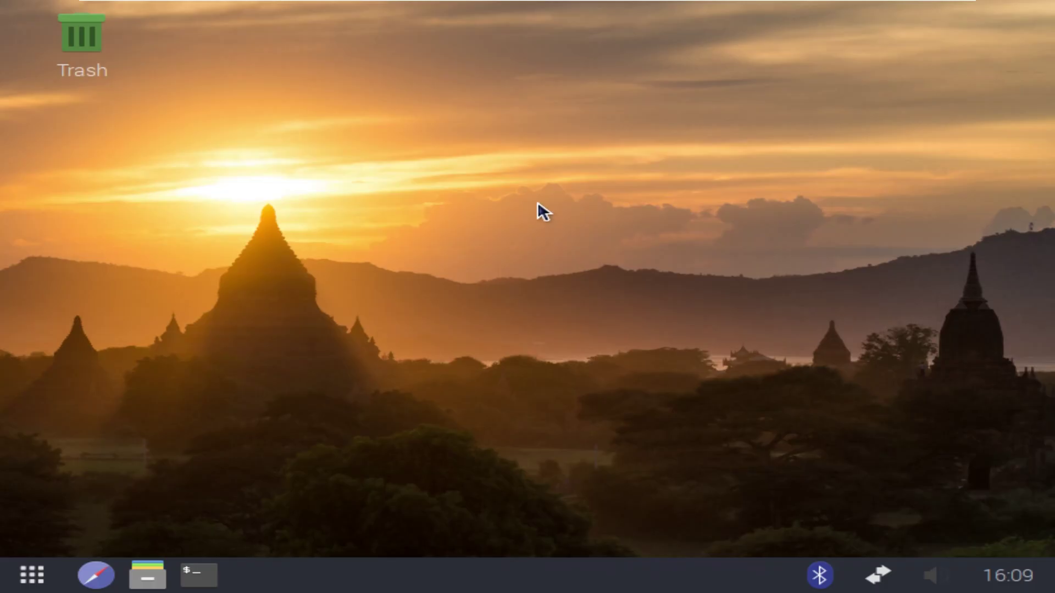
Pick sand.jpg as the wallpaper picture in Desktop Preferences and apply it
right_click(537, 203)
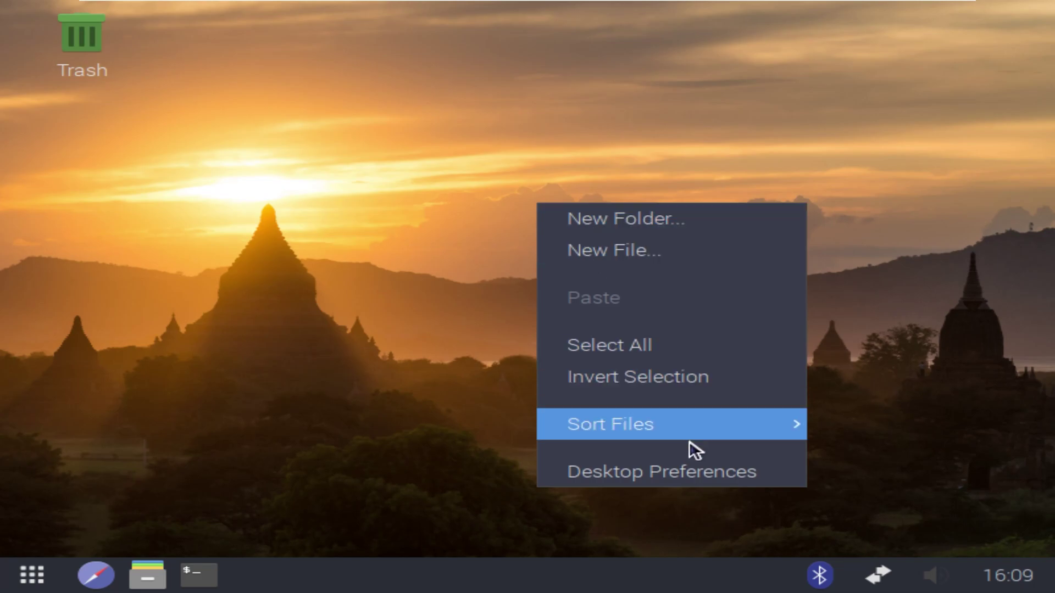
click(684, 473)
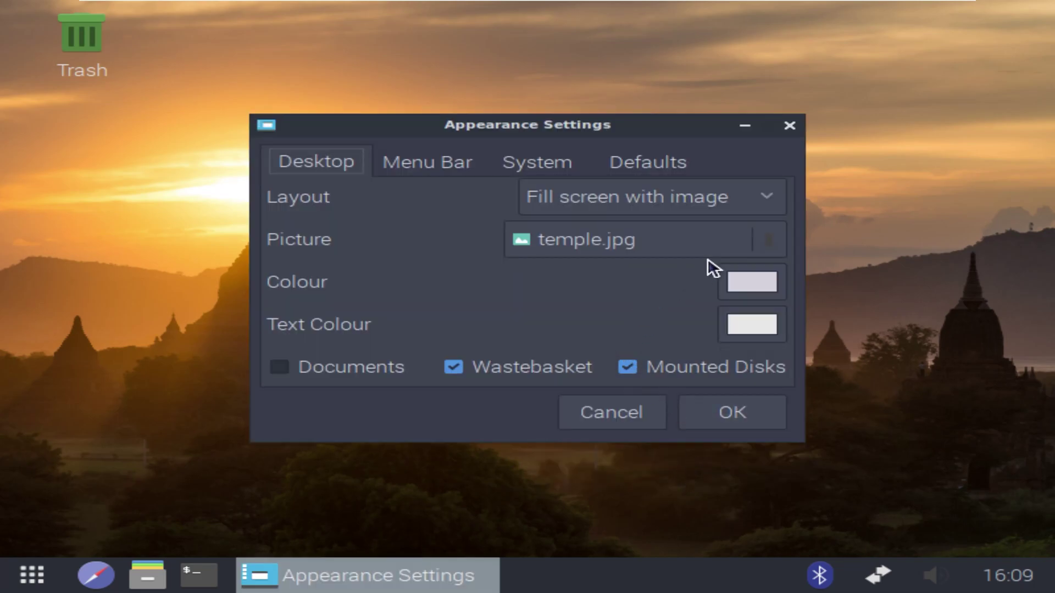
click(767, 239)
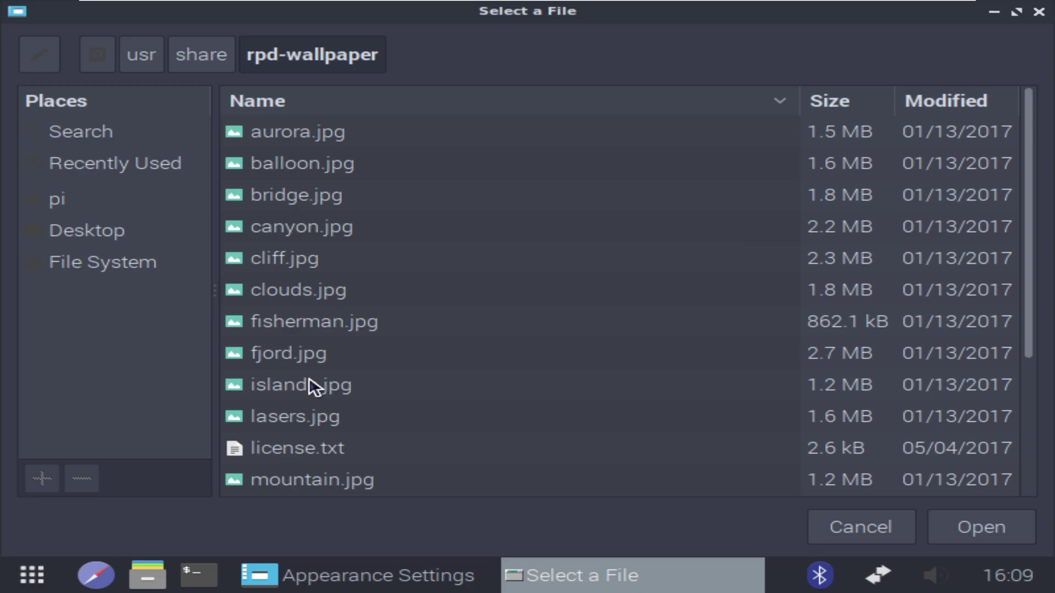
key(t)
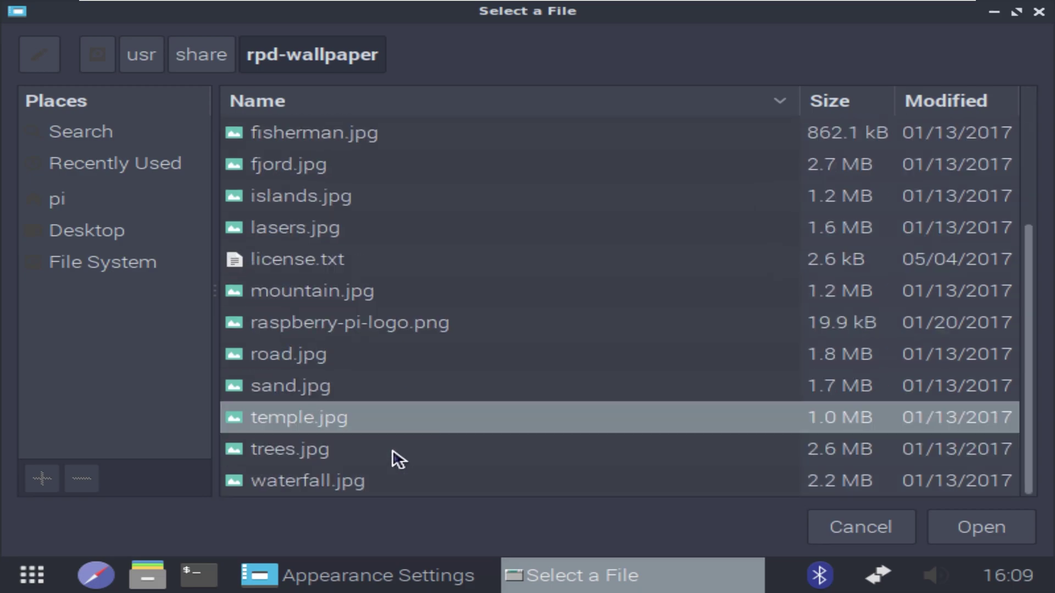
click(330, 387)
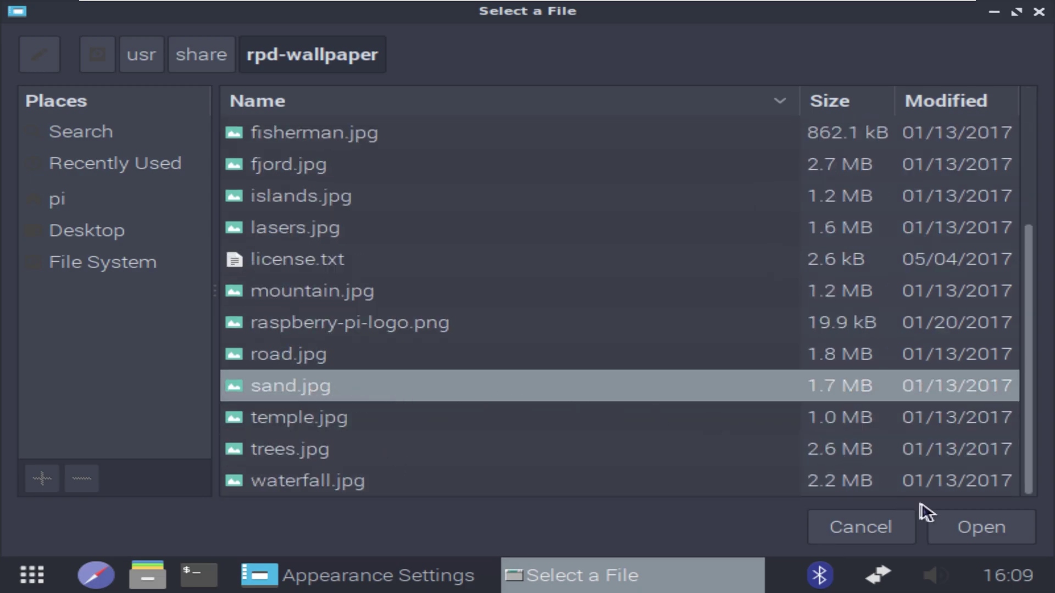
click(970, 527)
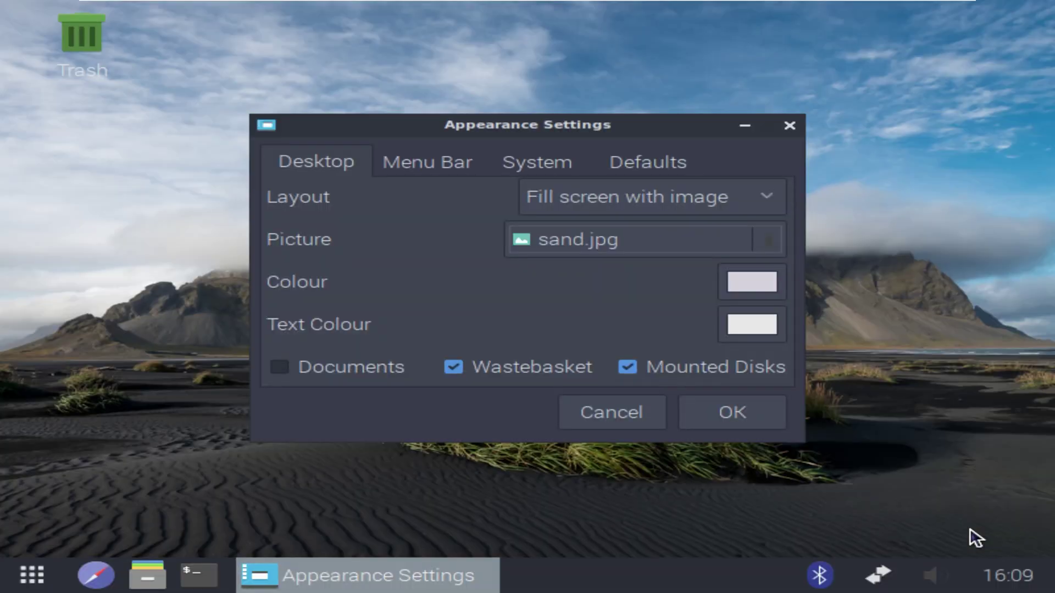
click(722, 409)
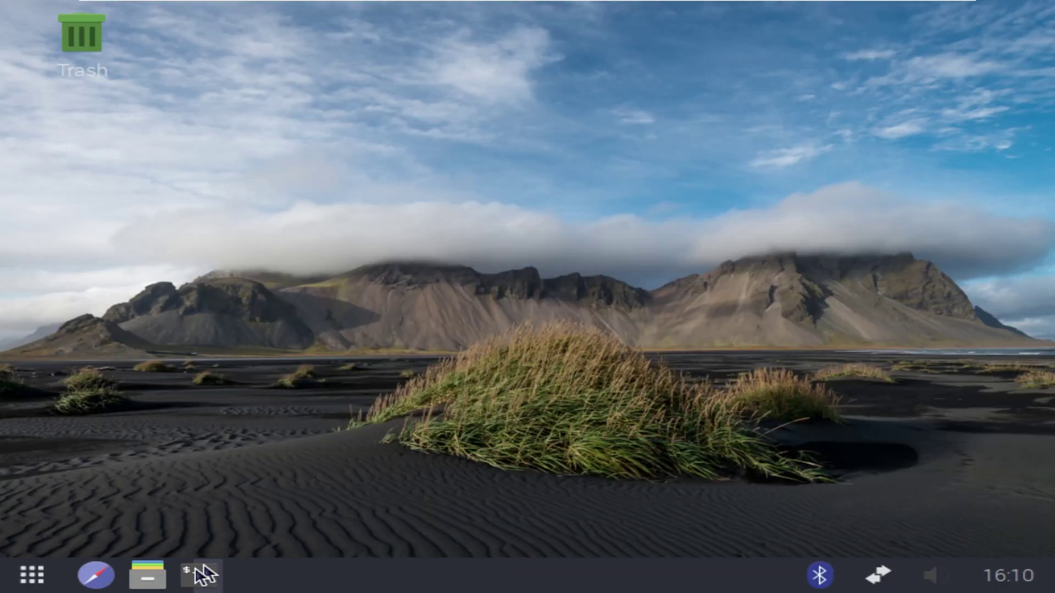
Launch Chromium, search for 'orchardskills hi', and show the OrchardSkills repositories list
click(103, 585)
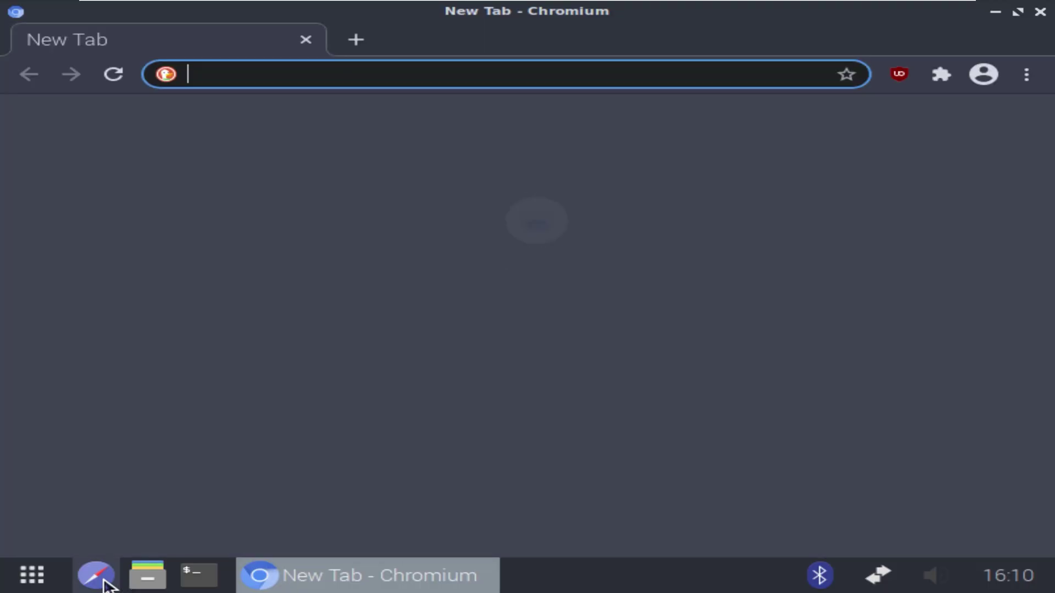
text(orchard)
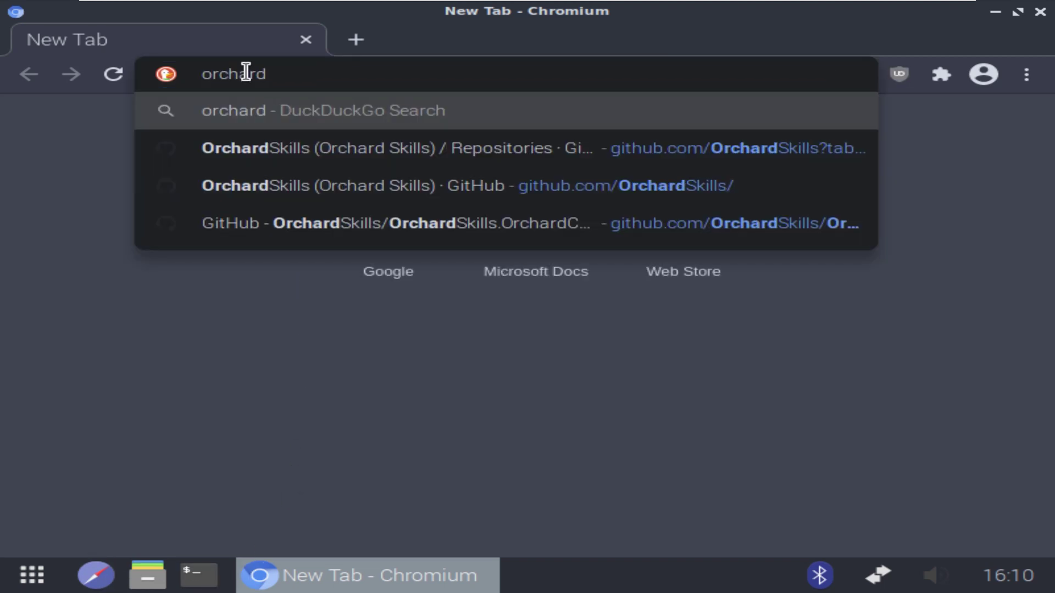
text(skills )
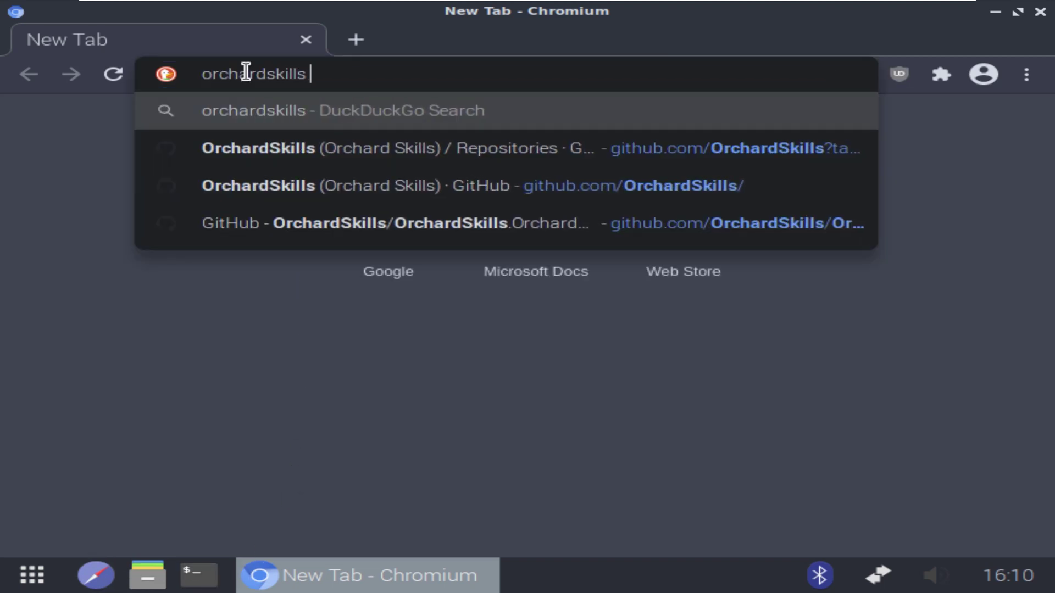
text(hi)
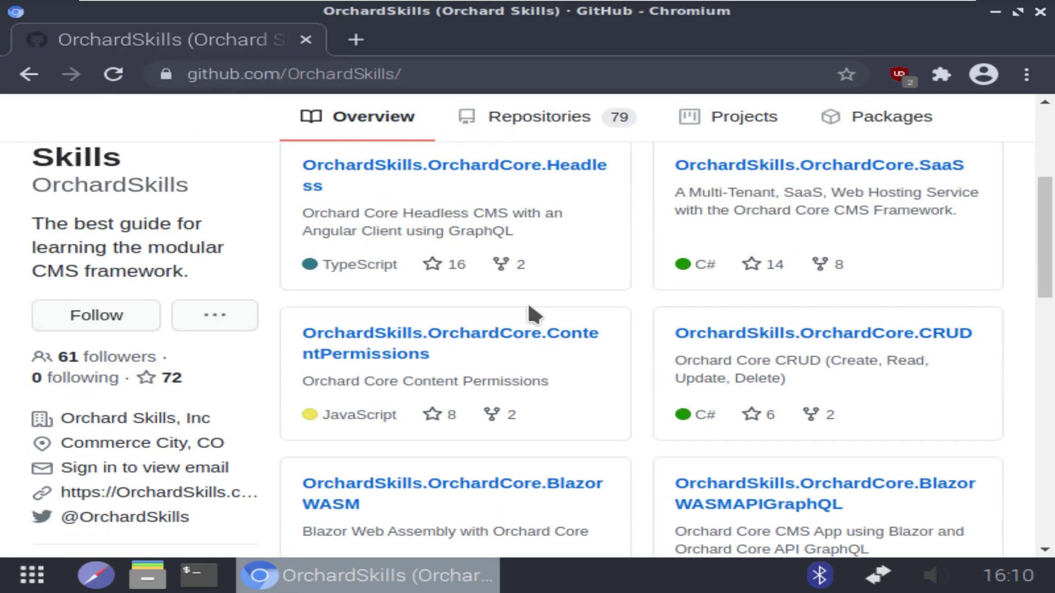
scroll(527, 302, down, 4)
scroll(529, 308, down, 10)
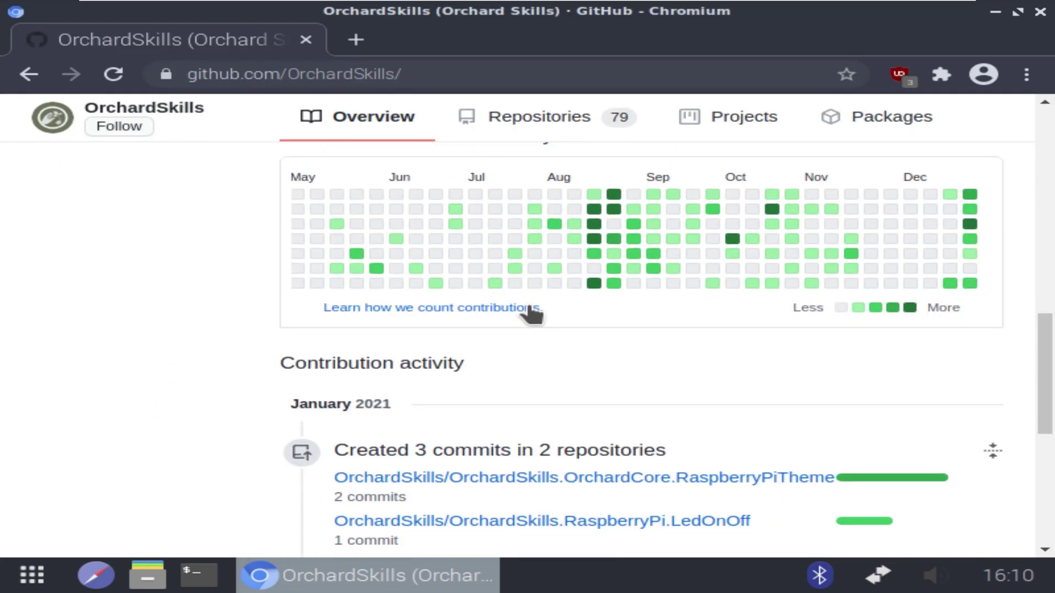
scroll(527, 301, down, 3)
click(555, 122)
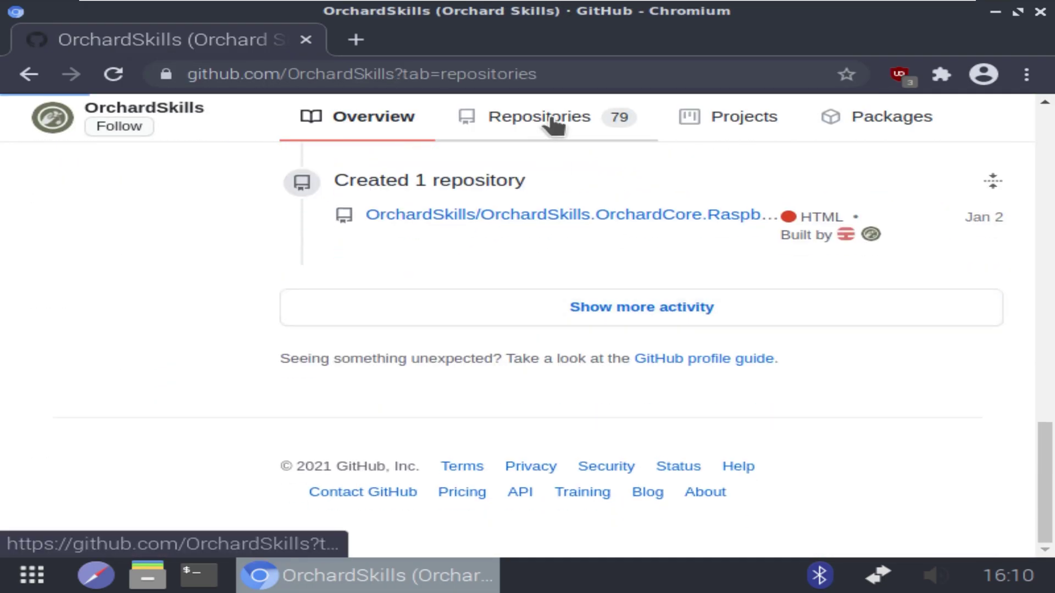
Find the orchardskills.orchardcore.cms repository and copy its HTTPS clone URL
click(537, 250)
text(orchardskills.orchardcore.cms)
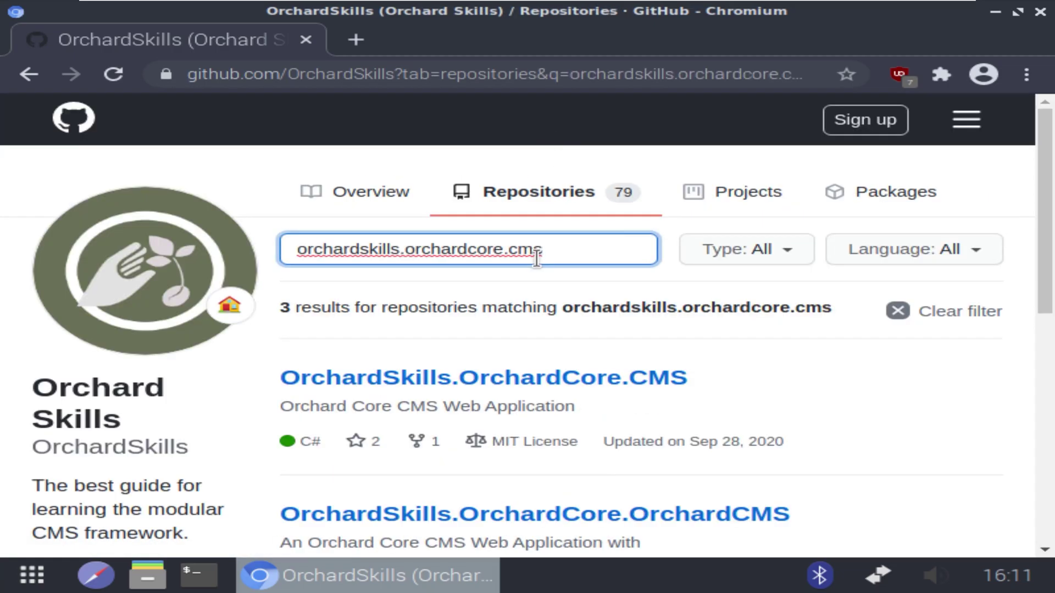
click(453, 378)
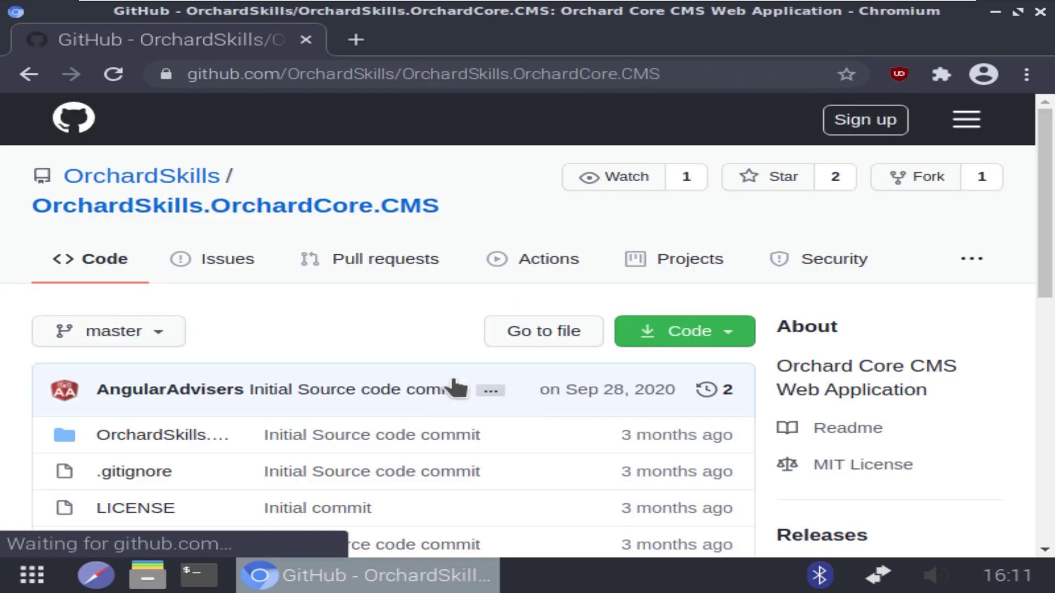
click(684, 332)
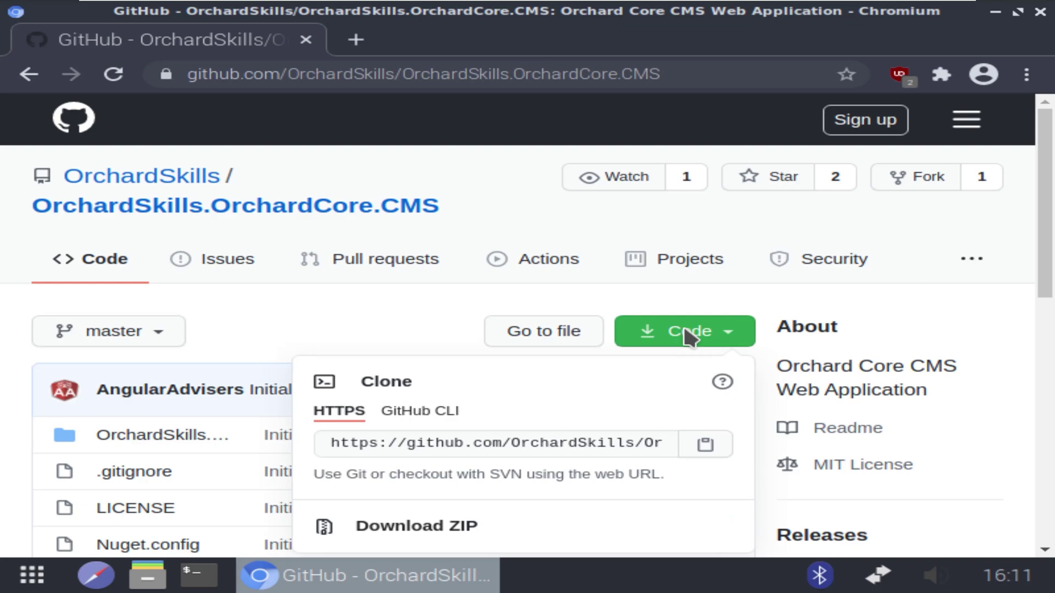
click(699, 435)
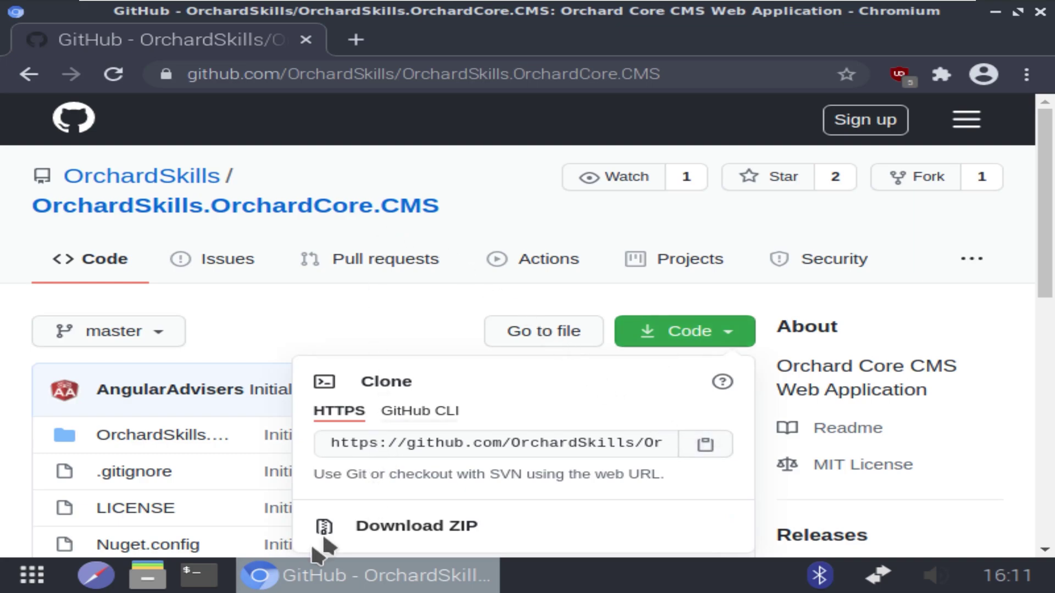
click(210, 575)
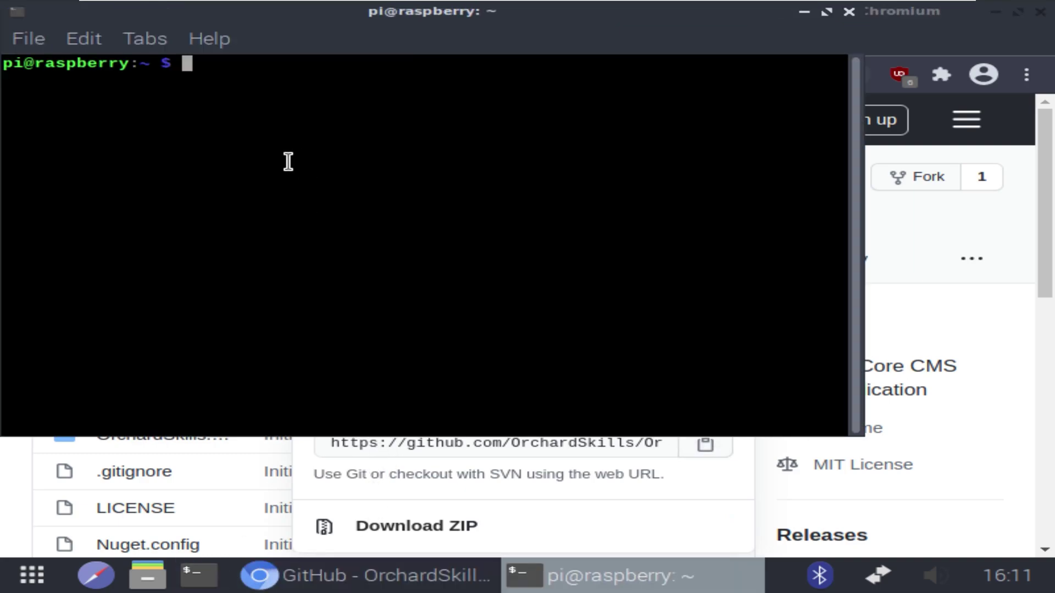
Create a GitHub folder inside Documents with mkdir and change into it
text(cd Doc)
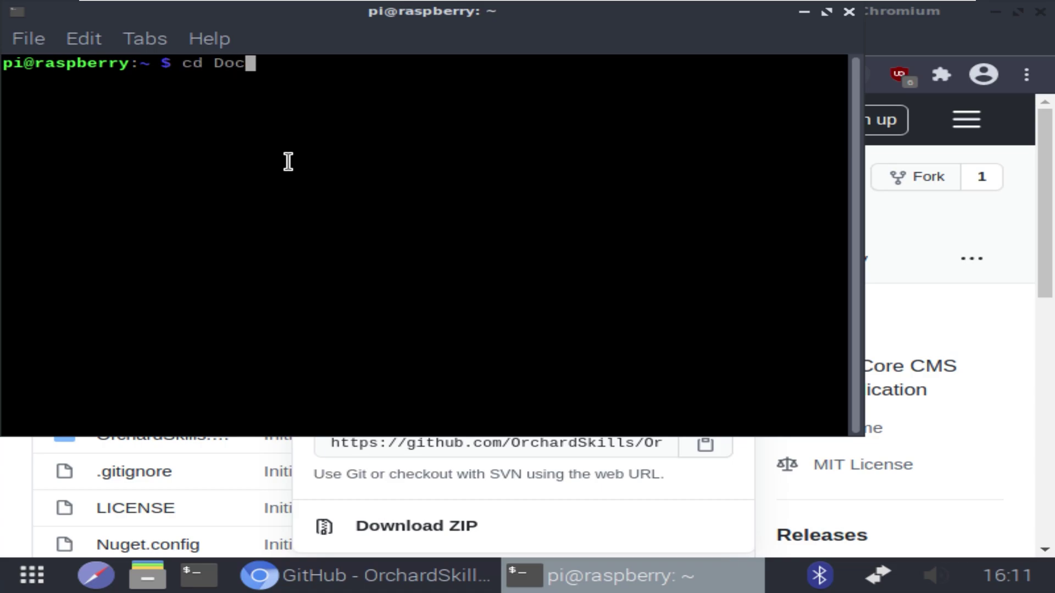
key(Tab)
key(Return)
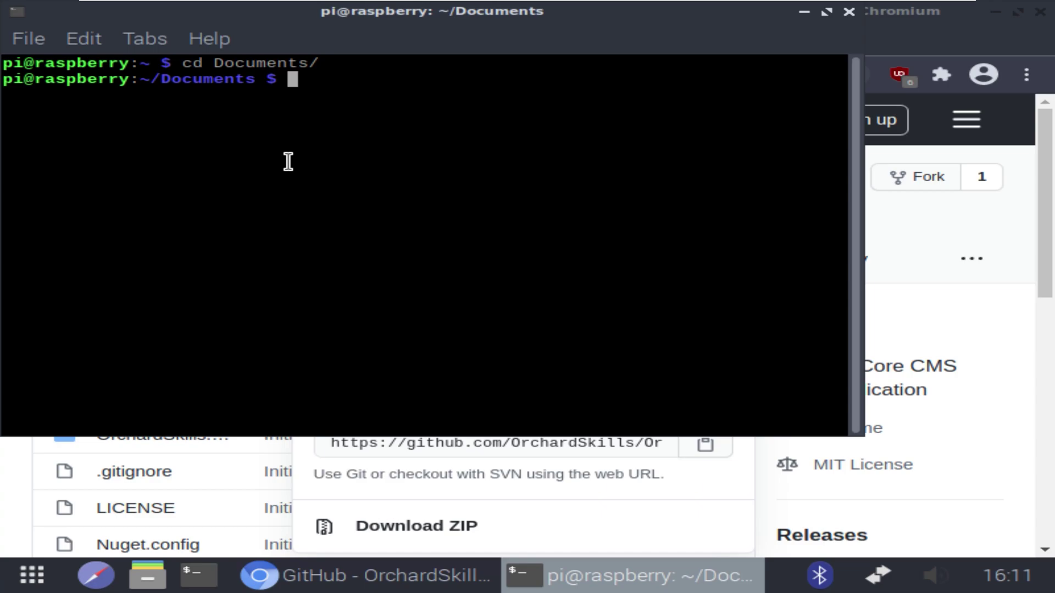
text(mks)
key(BackSpace)
text(dir Git)
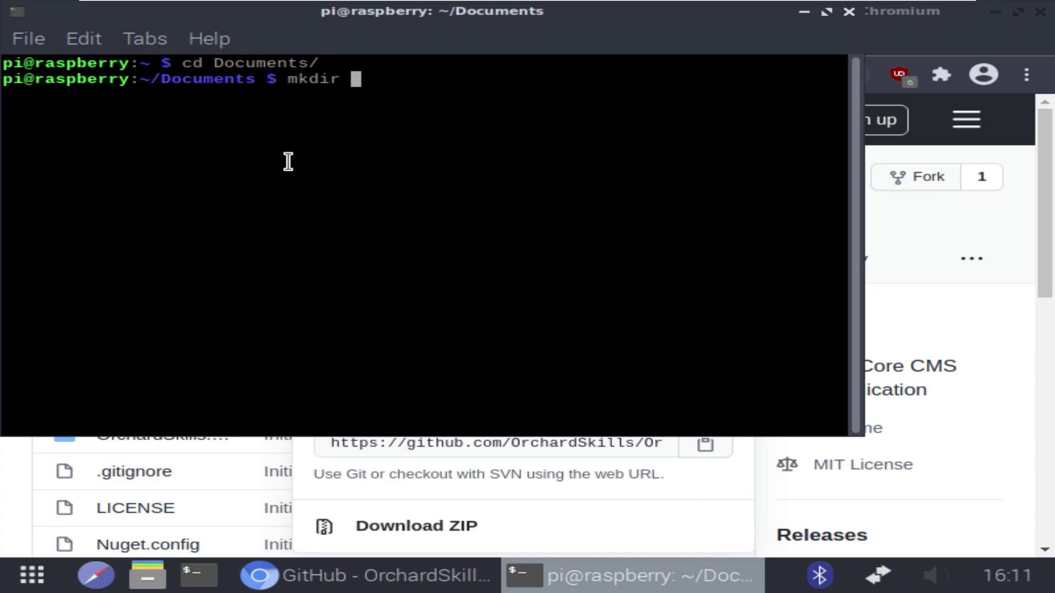
text(Hub)
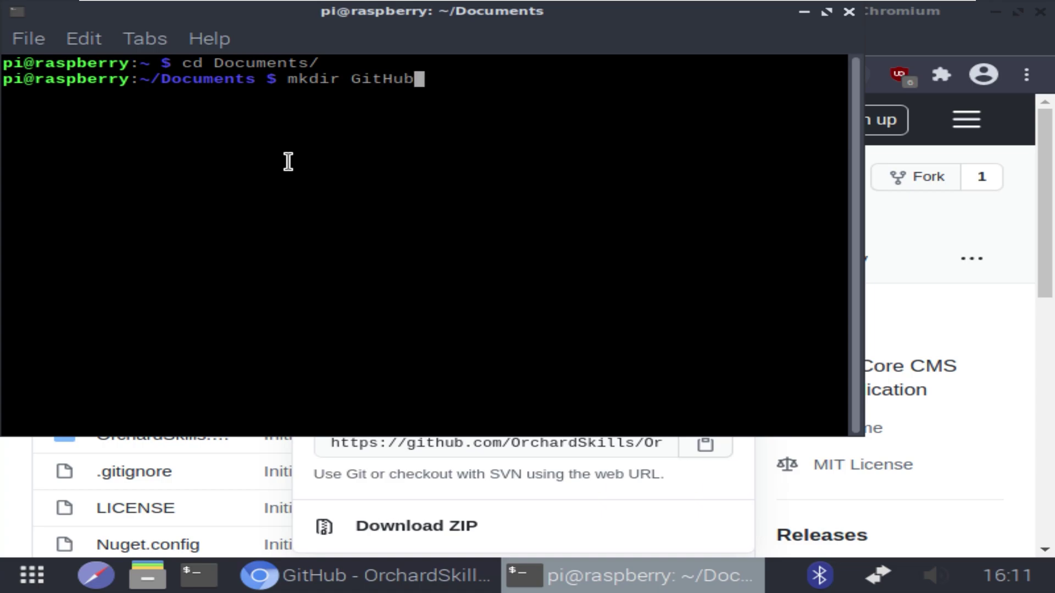
key(Return)
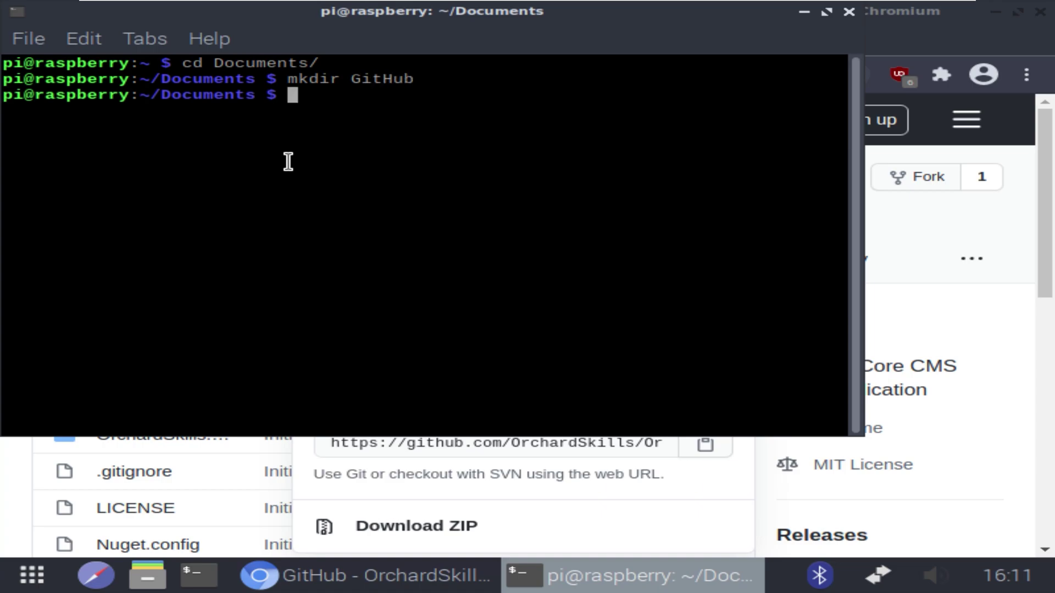
text(cd G)
key(Tab)
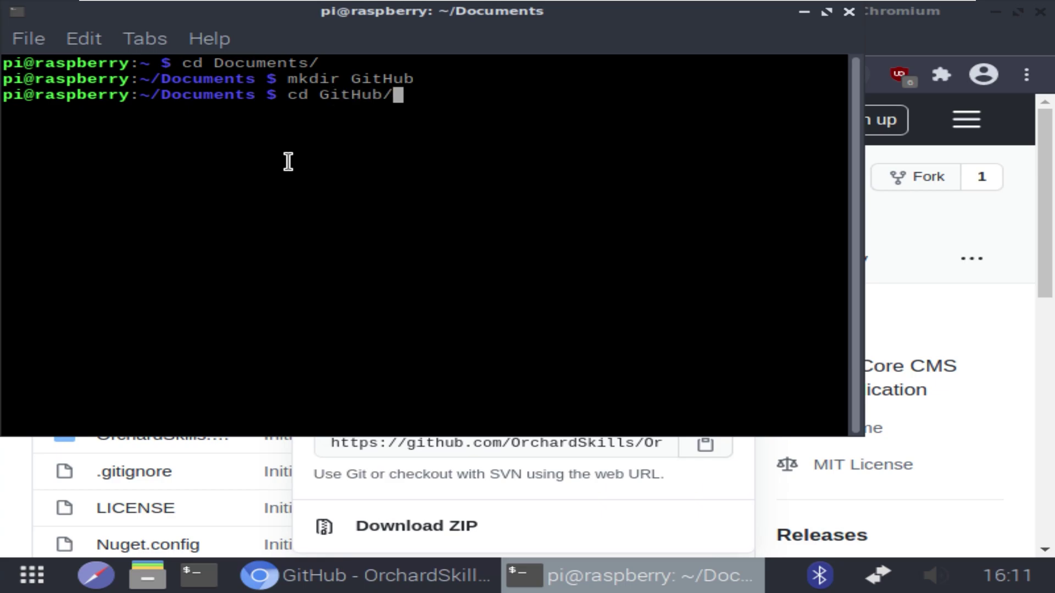
key(Return)
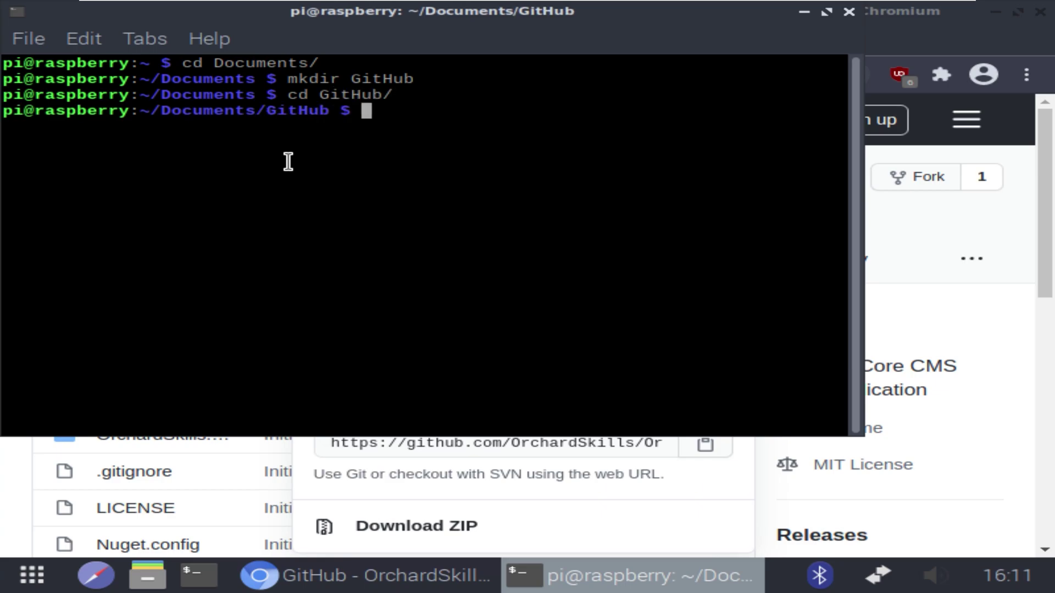
Run git clone with the pasted OrchardSkills.OrchardCore.CMS repository URL
text(git clone)
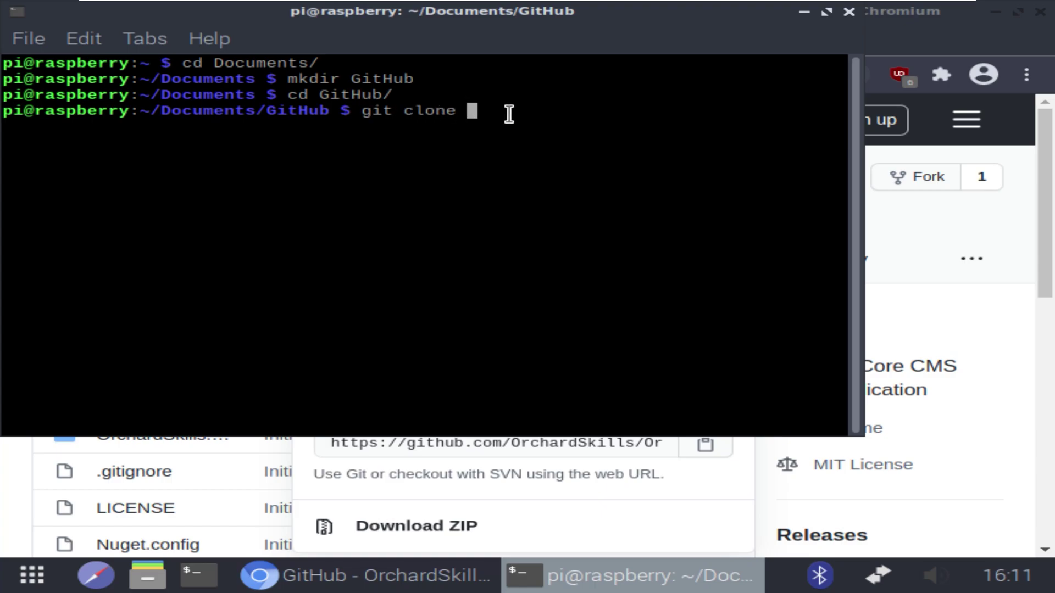
right_click(511, 116)
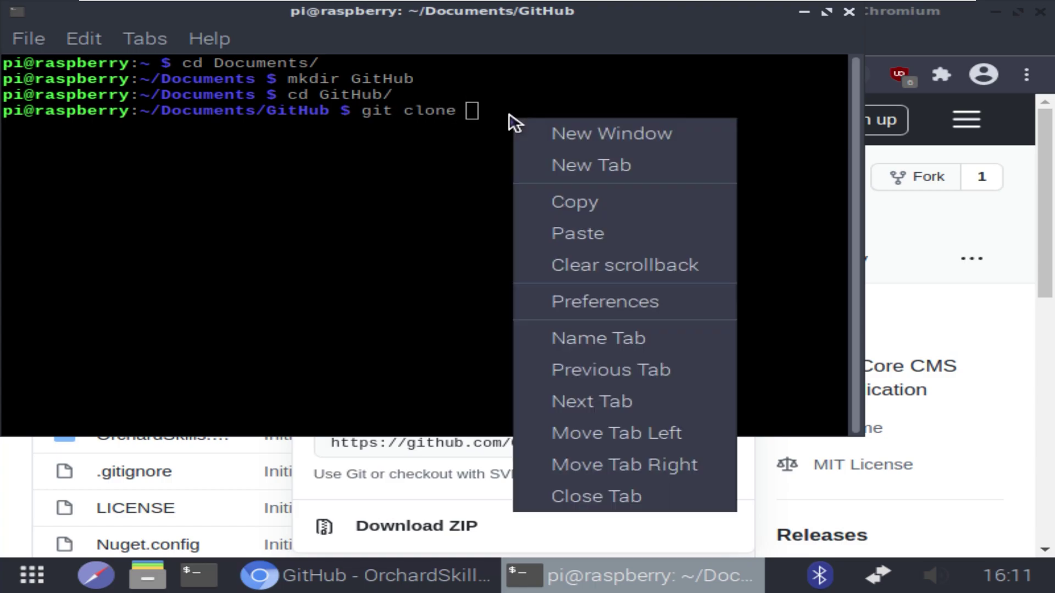
click(576, 233)
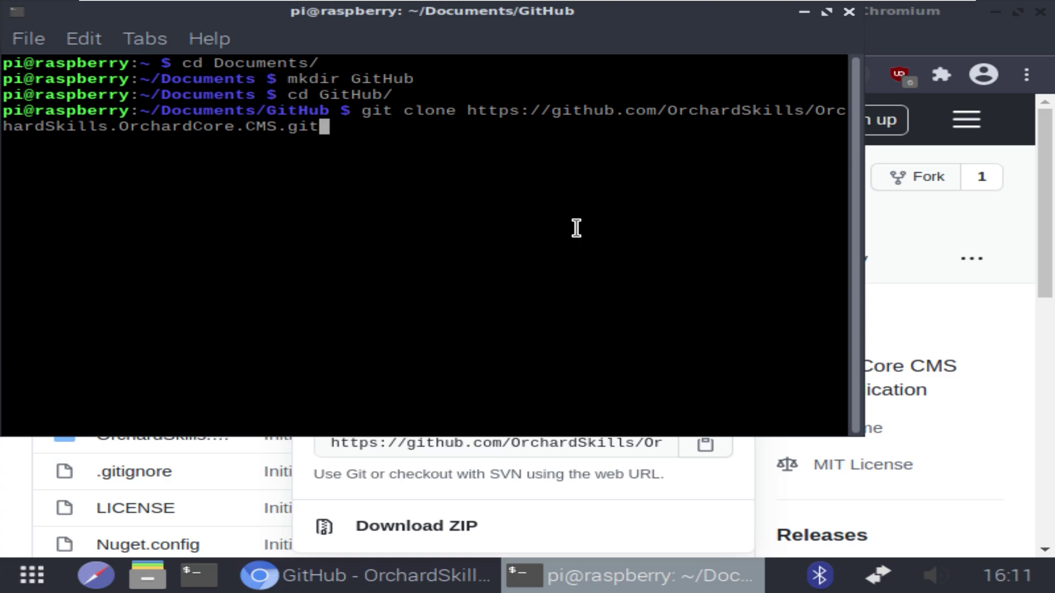
key(Return)
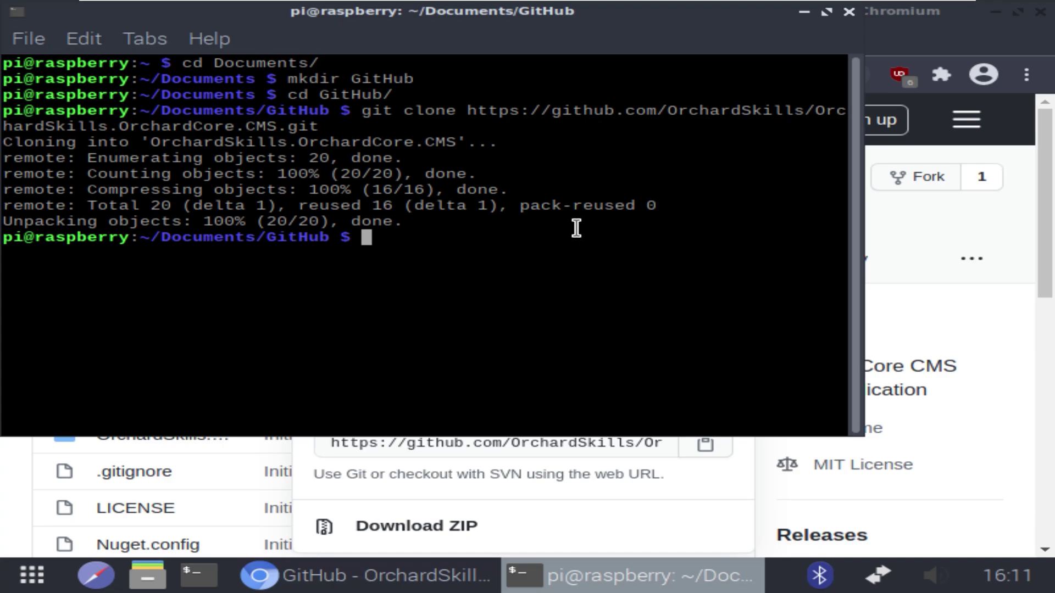
Change into the nested OrchardSkills.OrchardCore.CMS project folder inside the cloned repository
text(cd O)
key(Tab)
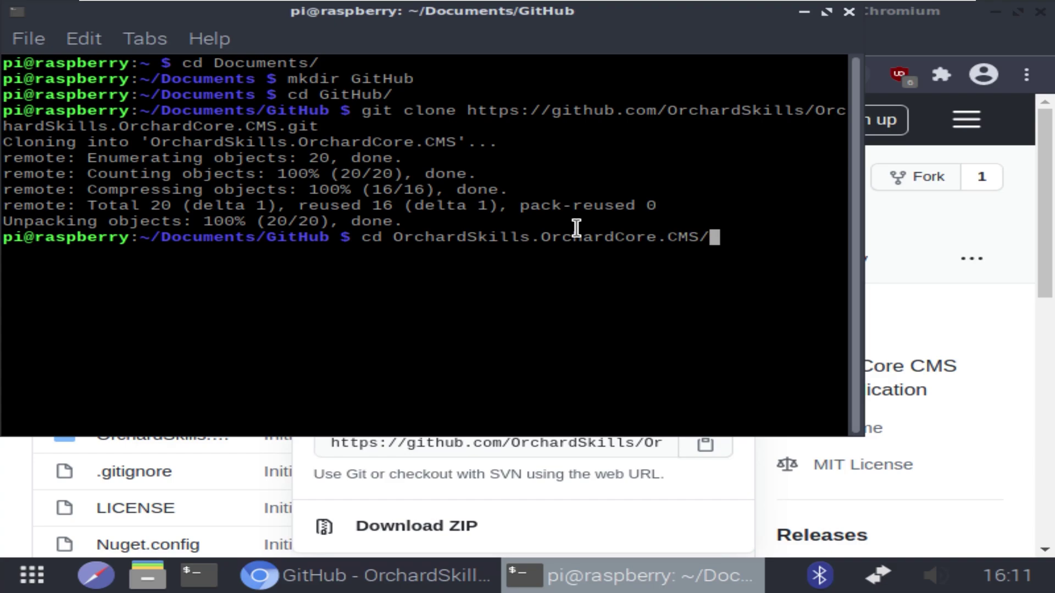
key(Return)
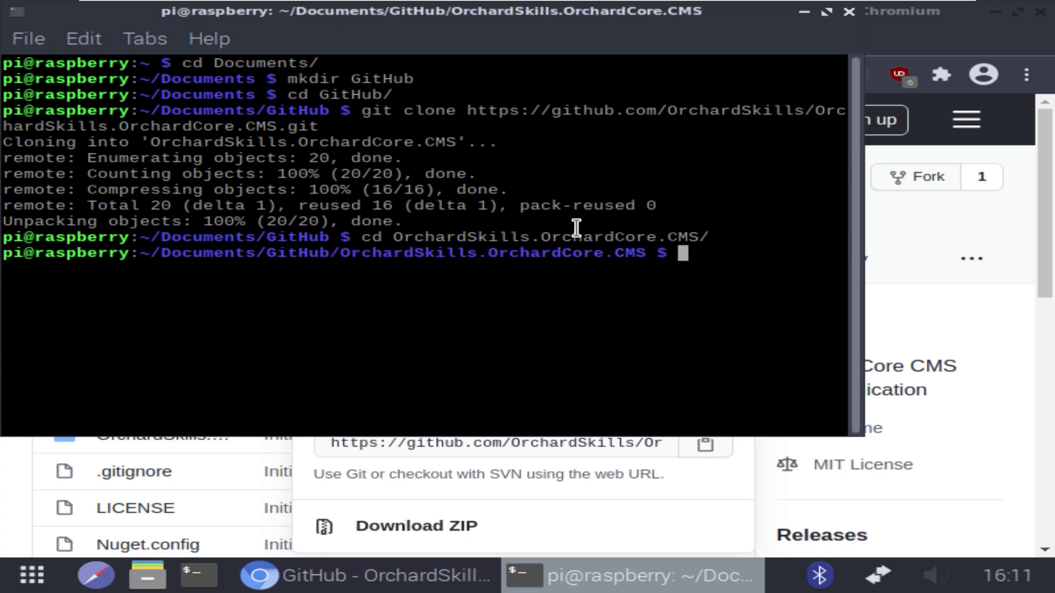
text(cd O)
key(Tab)
key(Return)
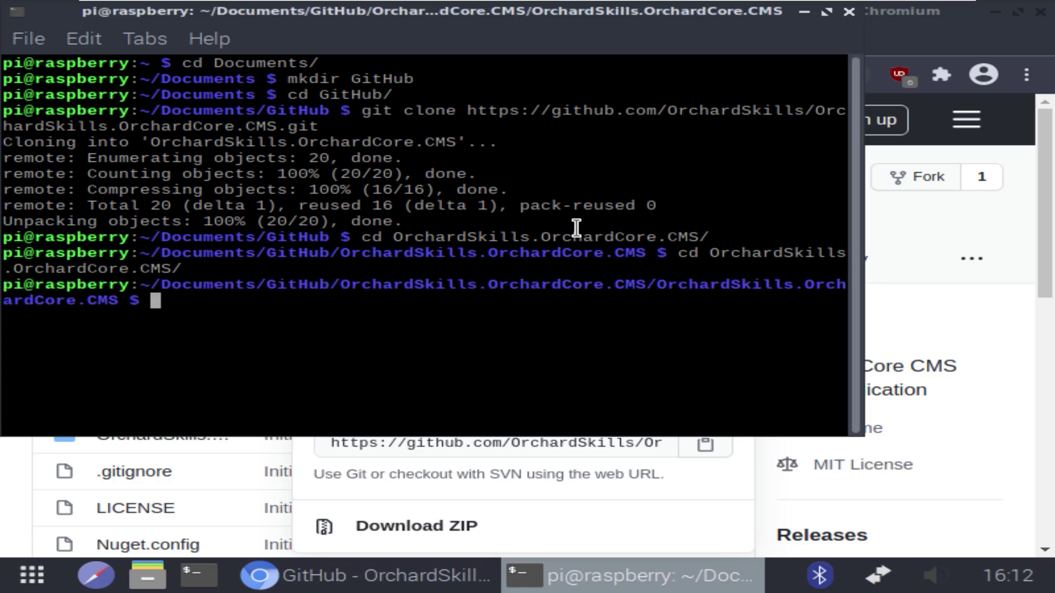
Build the project with dotnet build, start it with dotnet run, and widen the terminal
text(dotn)
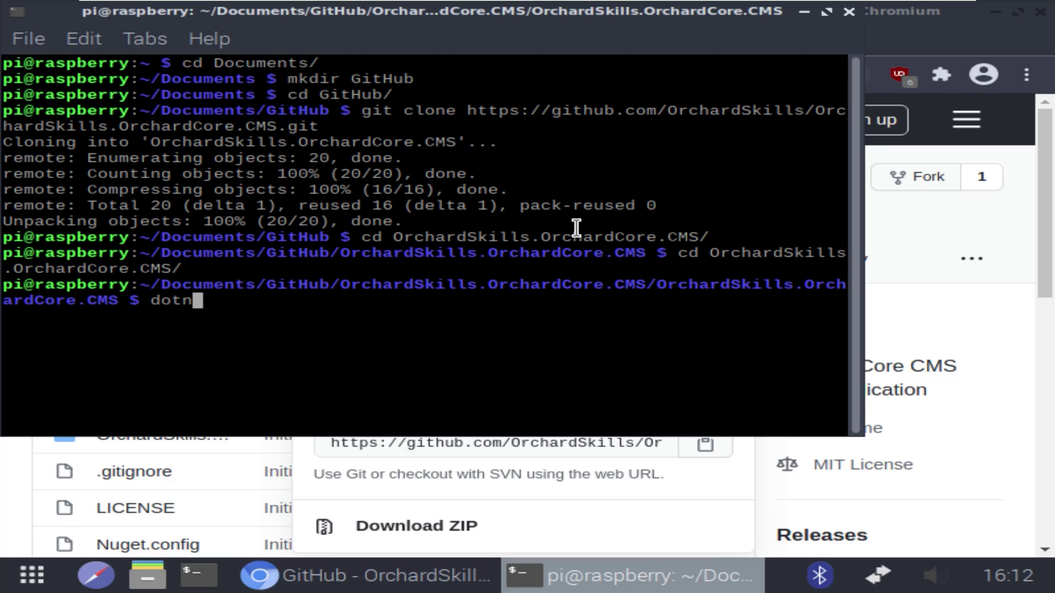
text(et build)
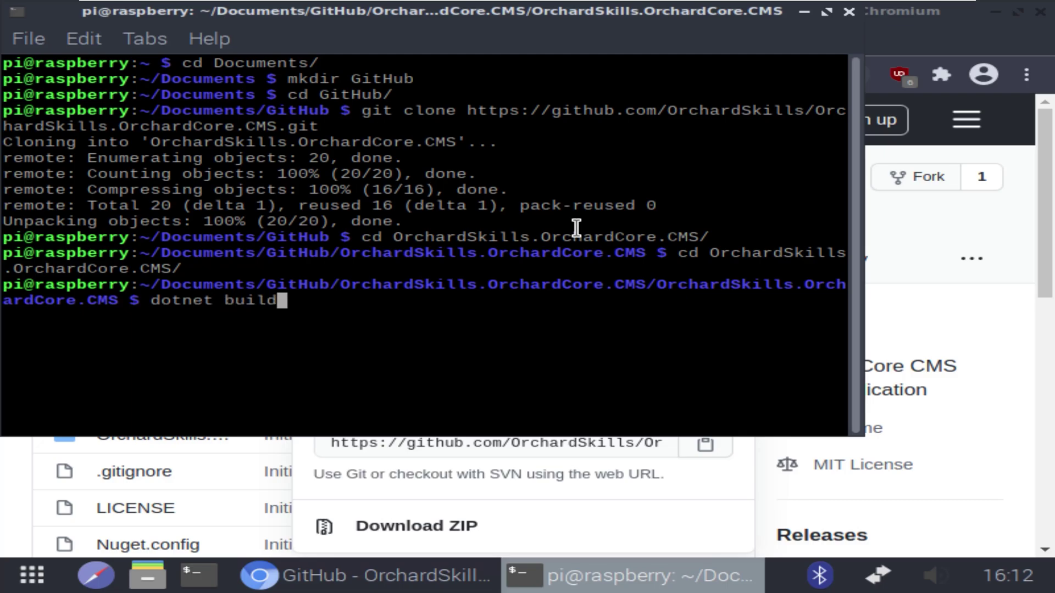
key(Return)
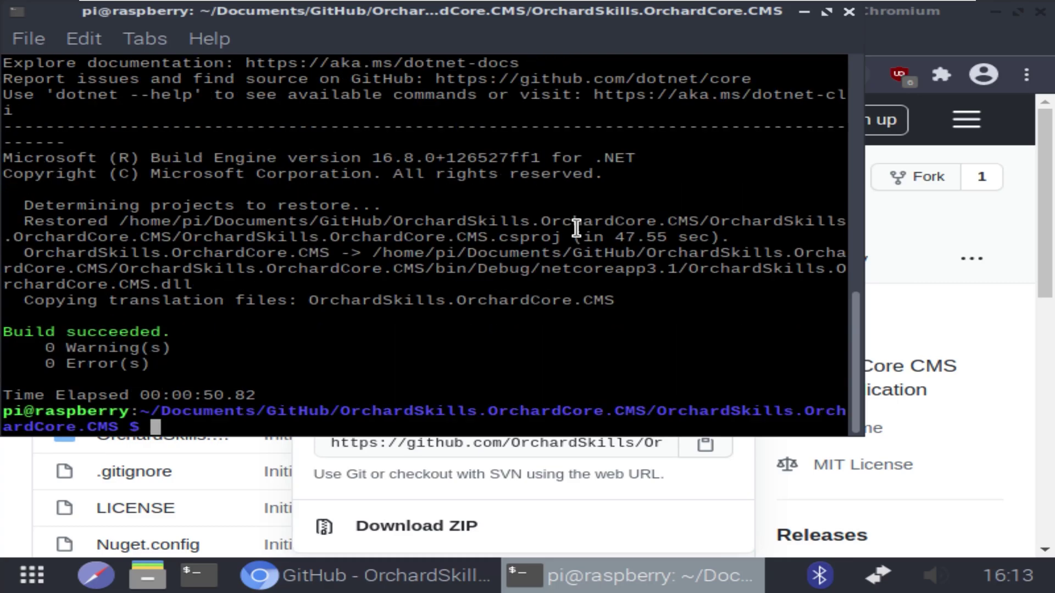
text(dotnet run)
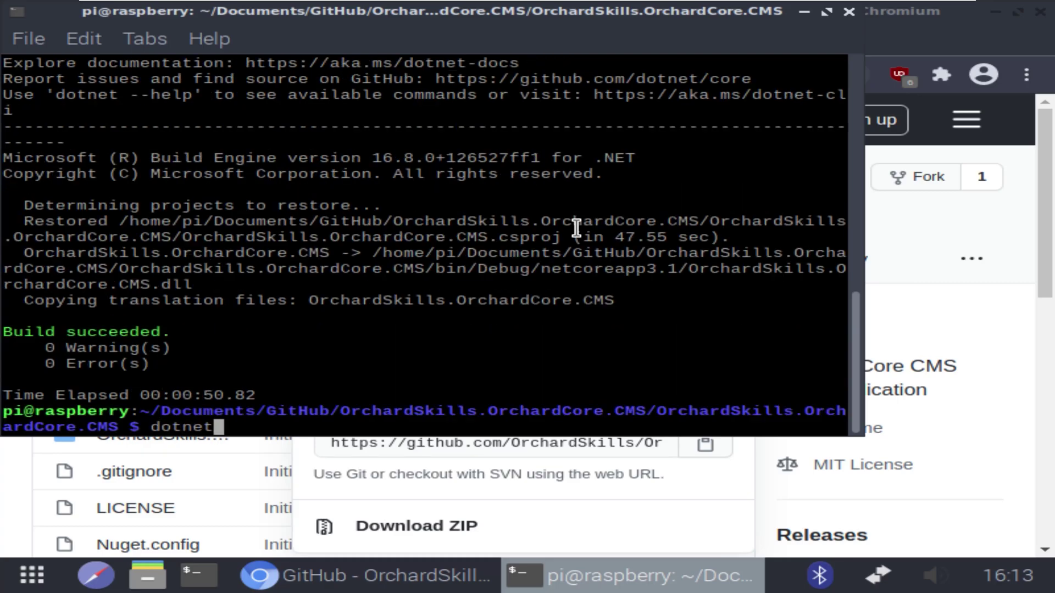
key(Return)
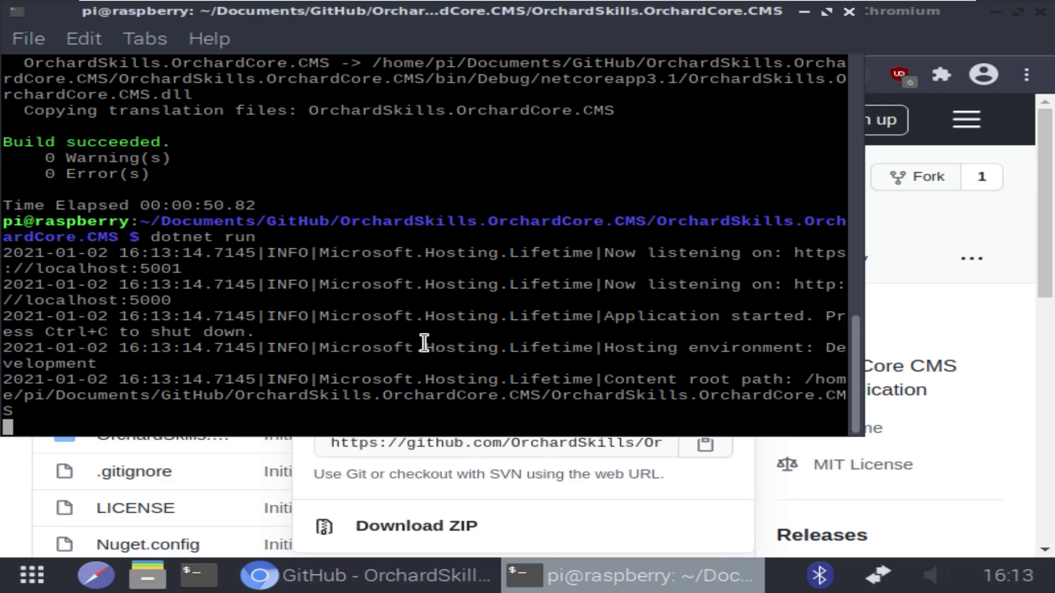
drag(865, 295, 992, 296)
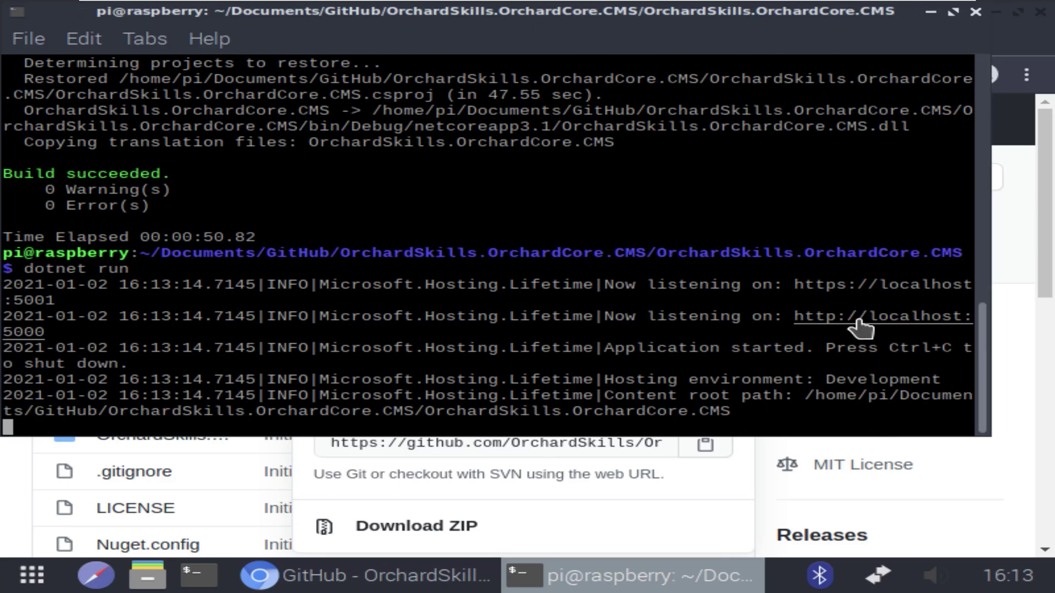
Open the localhost:5000 setup page, name the site 'Orchard Skills' and choose the Blog recipe
click(858, 321)
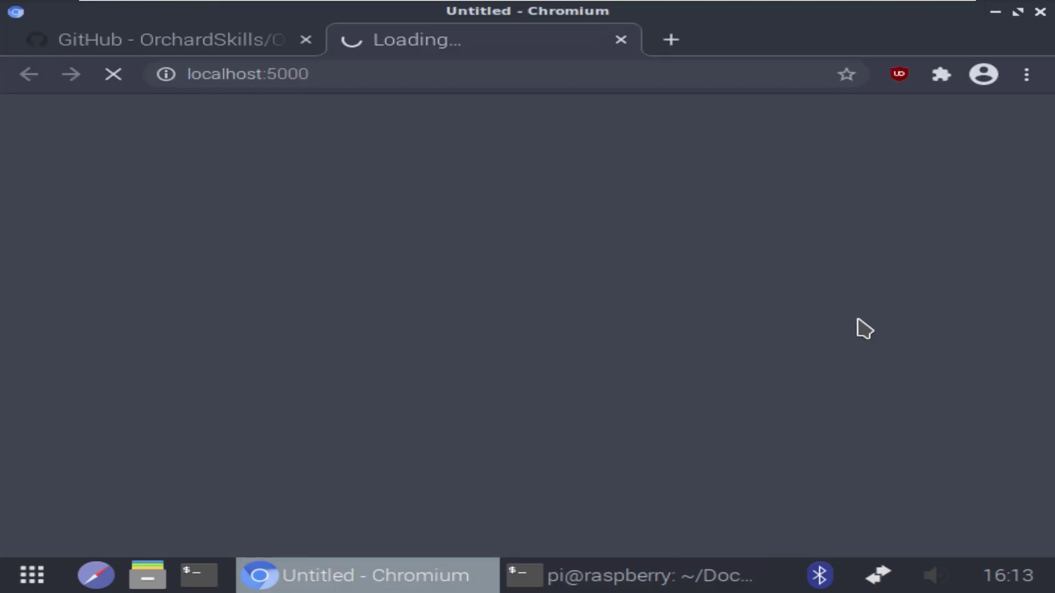
scroll(706, 338, down, 4)
scroll(709, 347, up, 4)
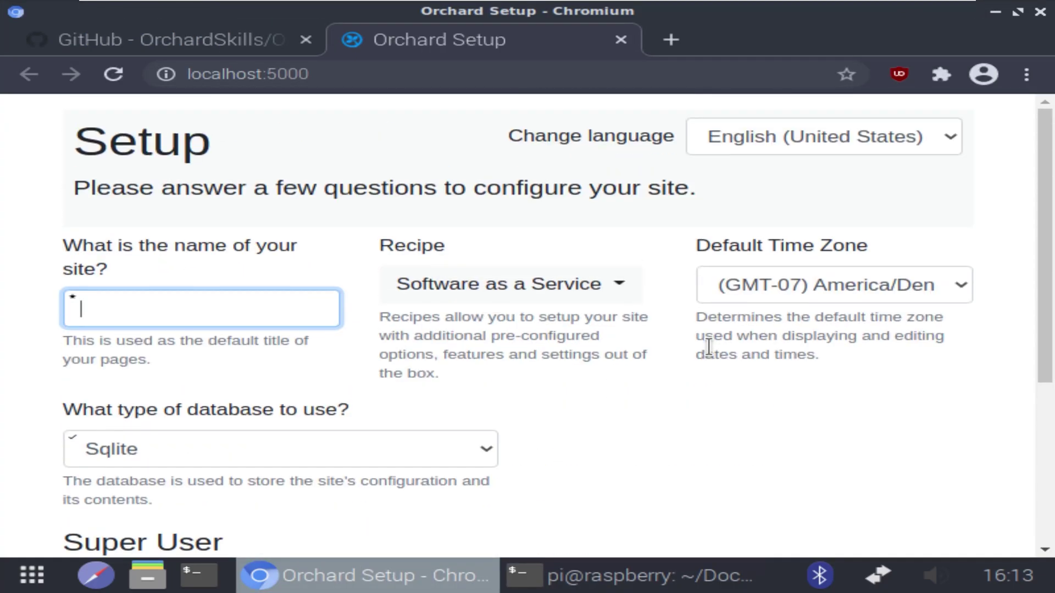
key(ctrl+minus)
key(ctrl+minus)
key(ctrl+minus)
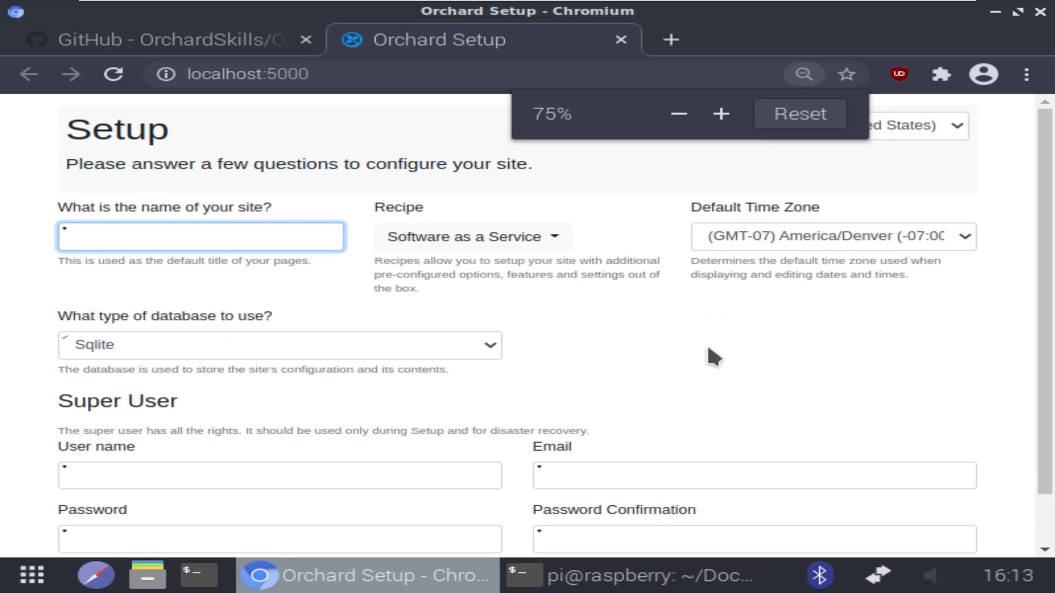
key(ctrl+minus)
text(O)
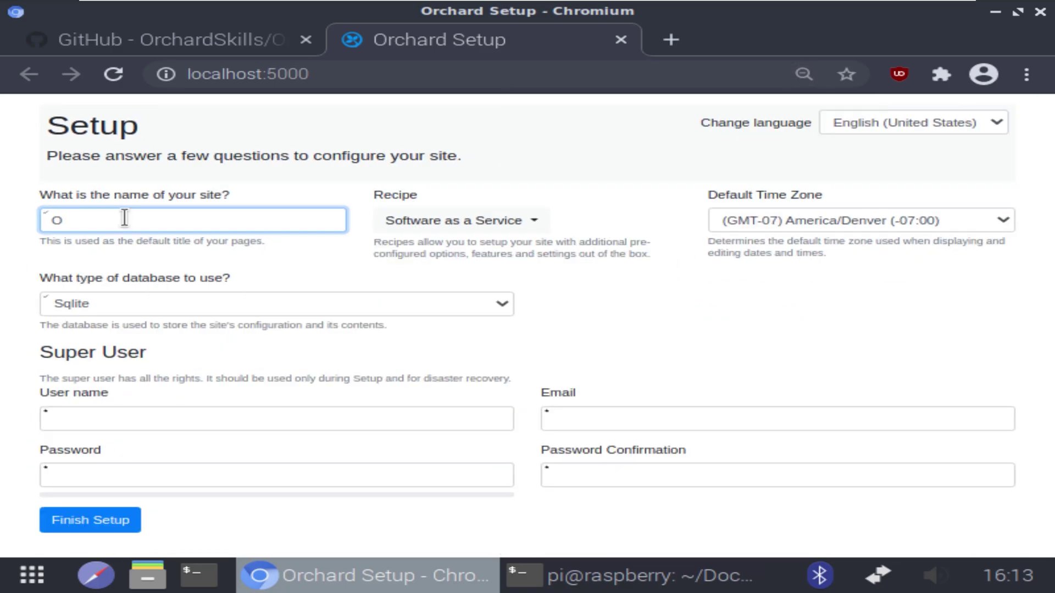
text(rchard Skills)
click(452, 220)
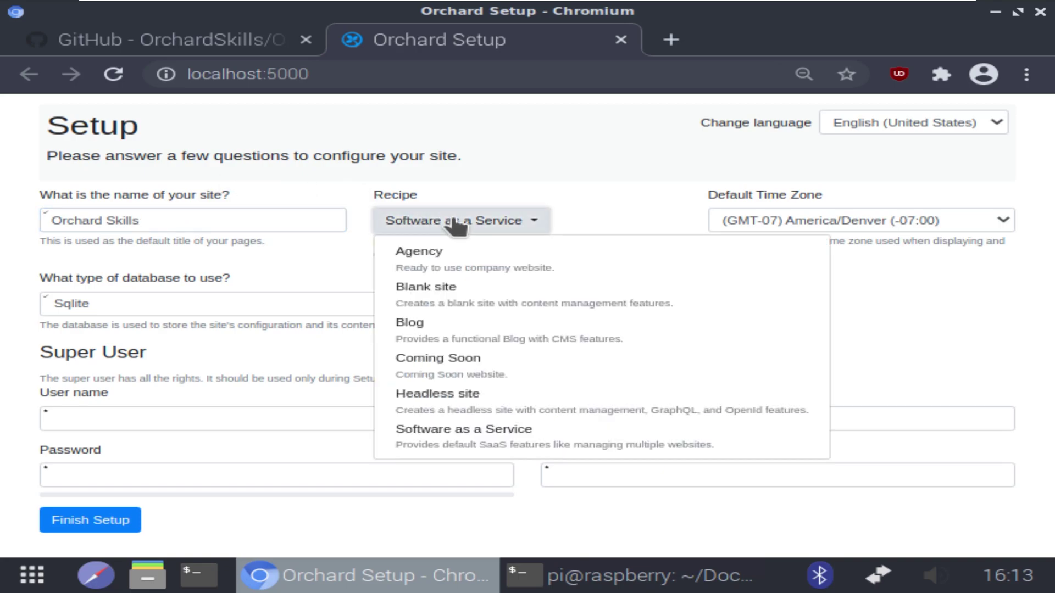
click(432, 323)
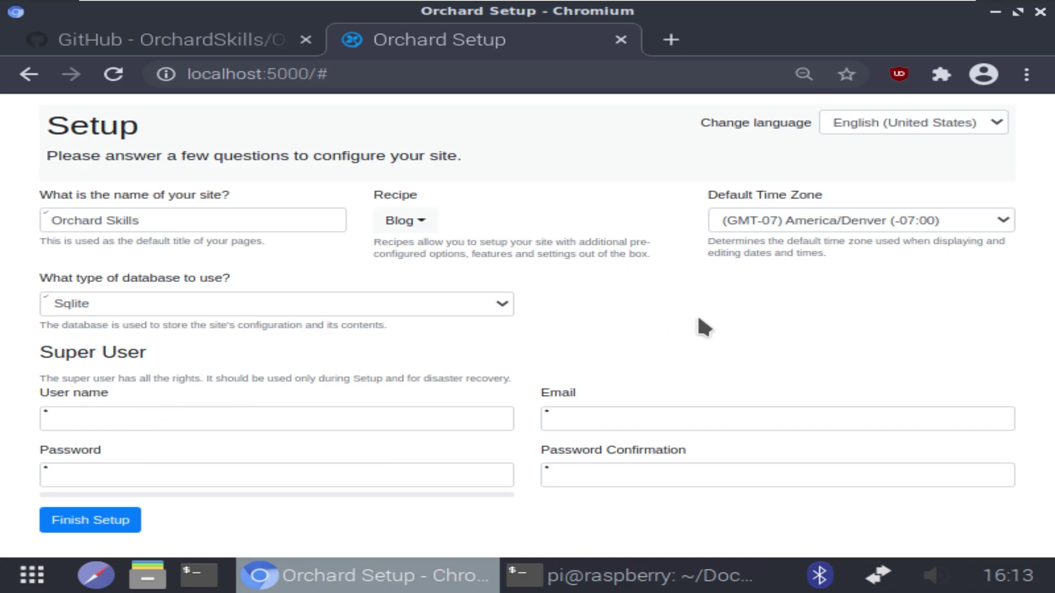
Enter the super user's name, e-mail and password twice, then finish setup
click(118, 421)
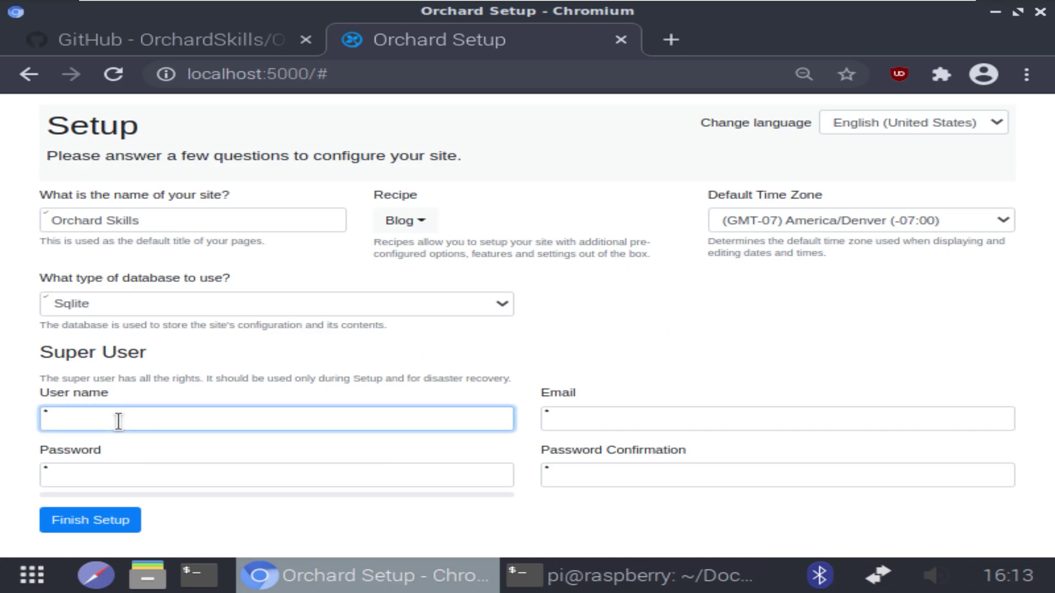
text(sales)
click(597, 413)
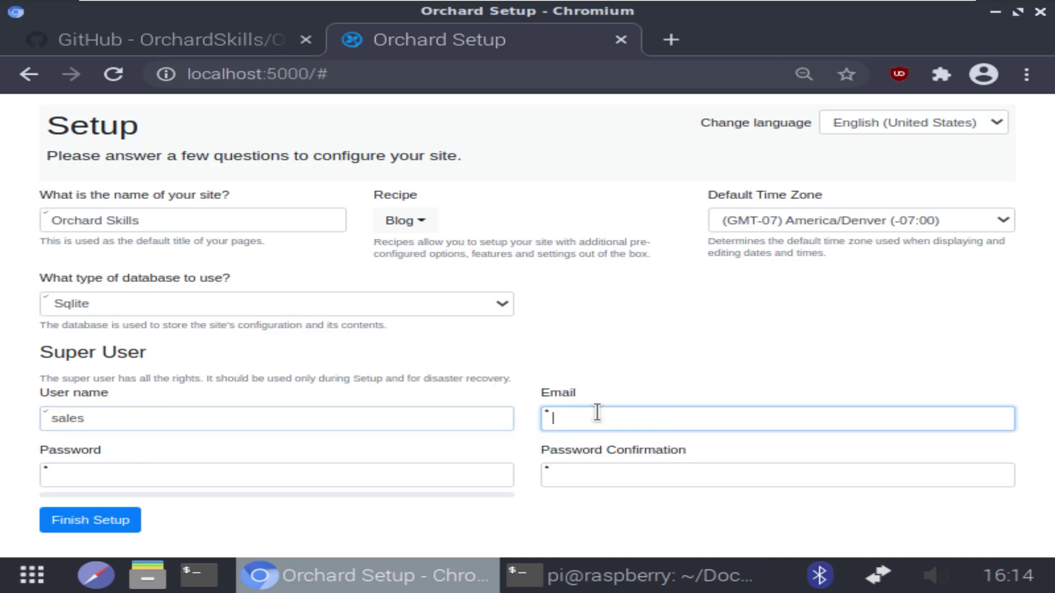
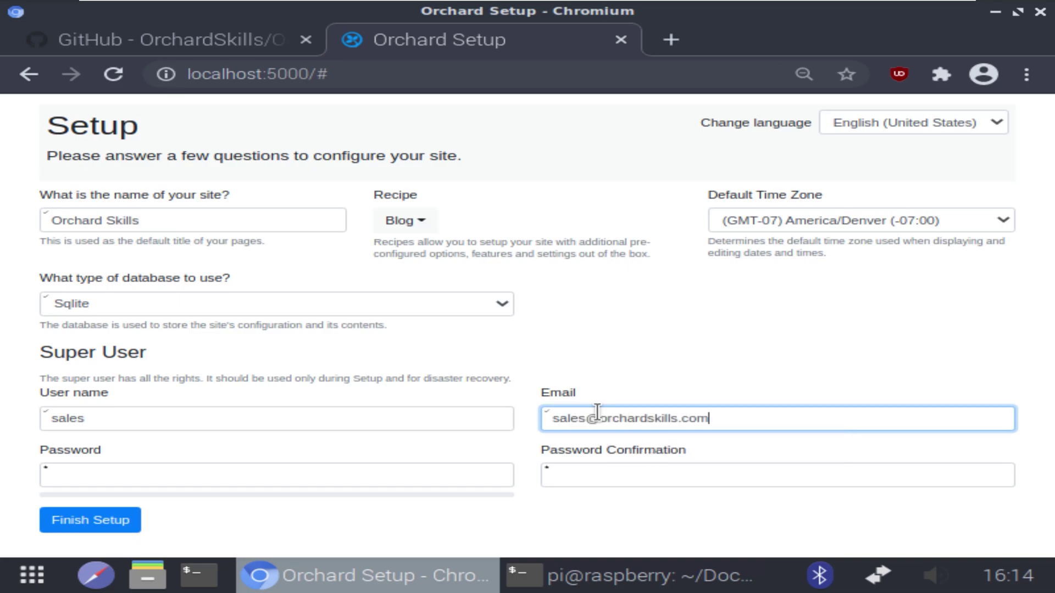
click(167, 480)
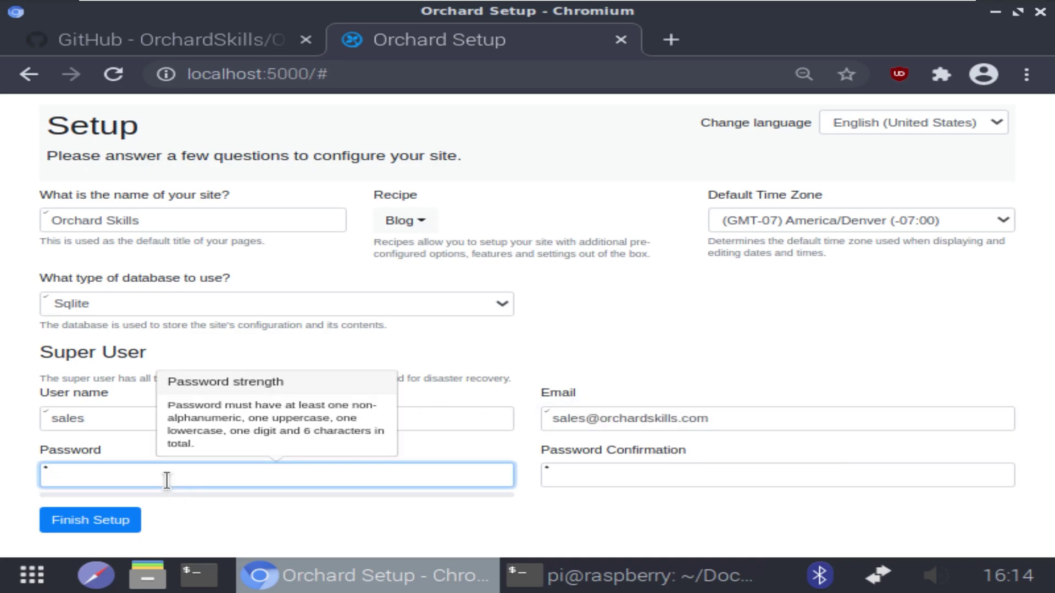
text(••••••••••)
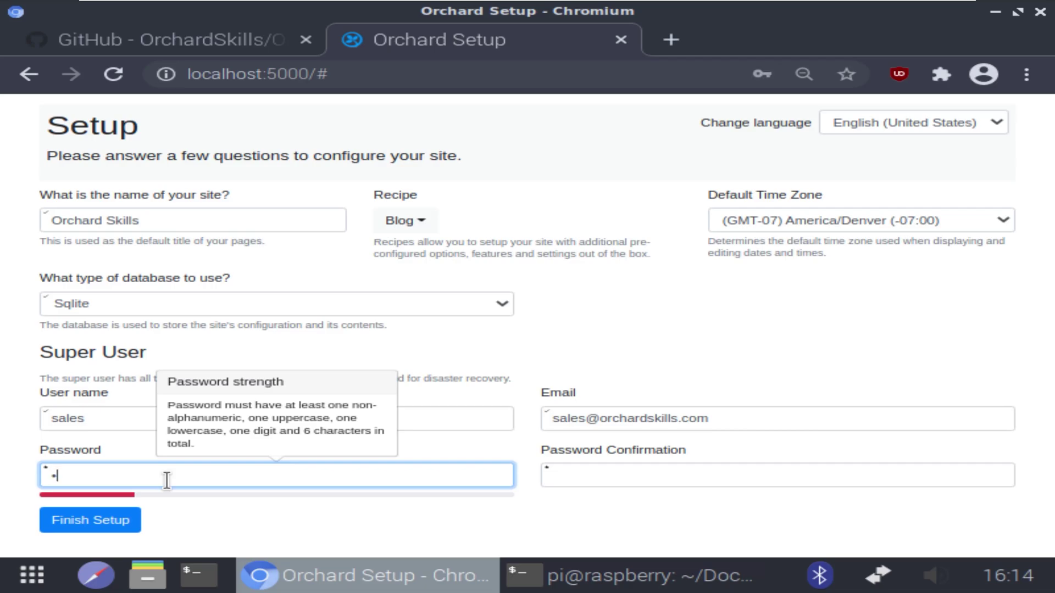
key(Tab)
text(••••••••••)
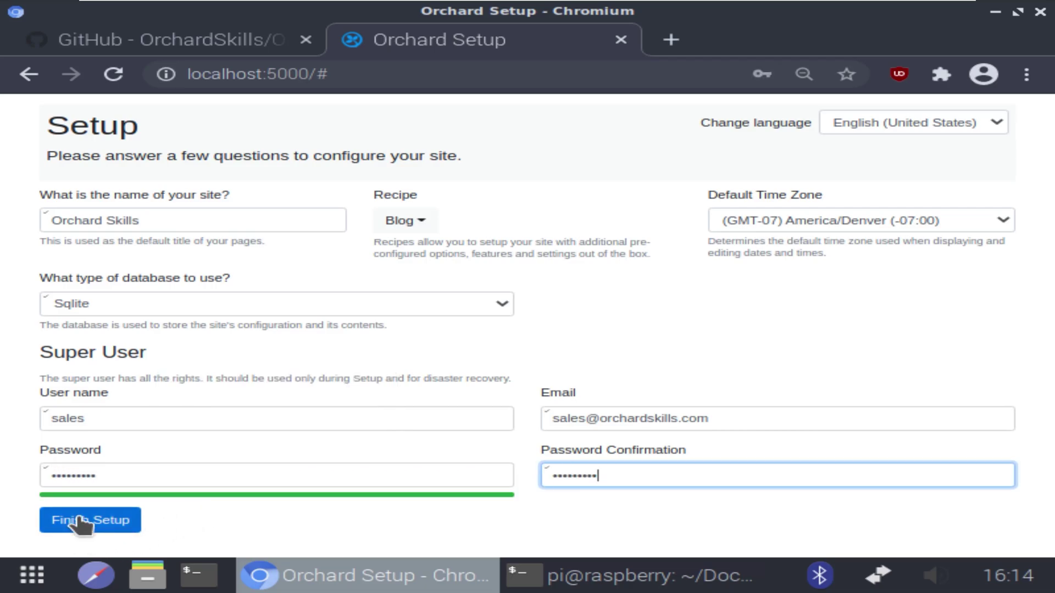
click(80, 522)
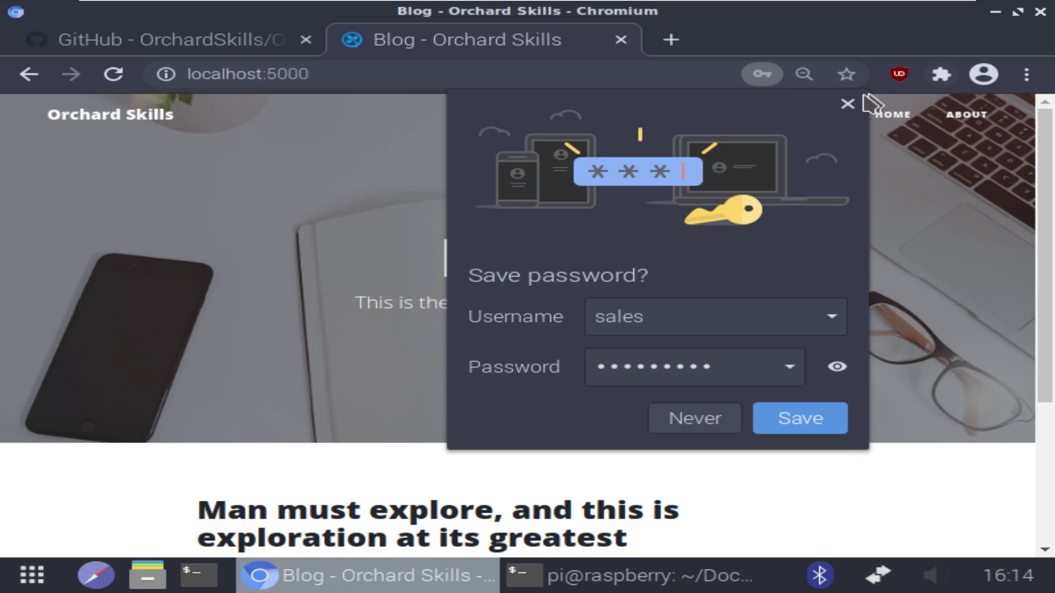
Decline saving the password, zoom the blog out, and read the 'Man must explore' post
click(846, 104)
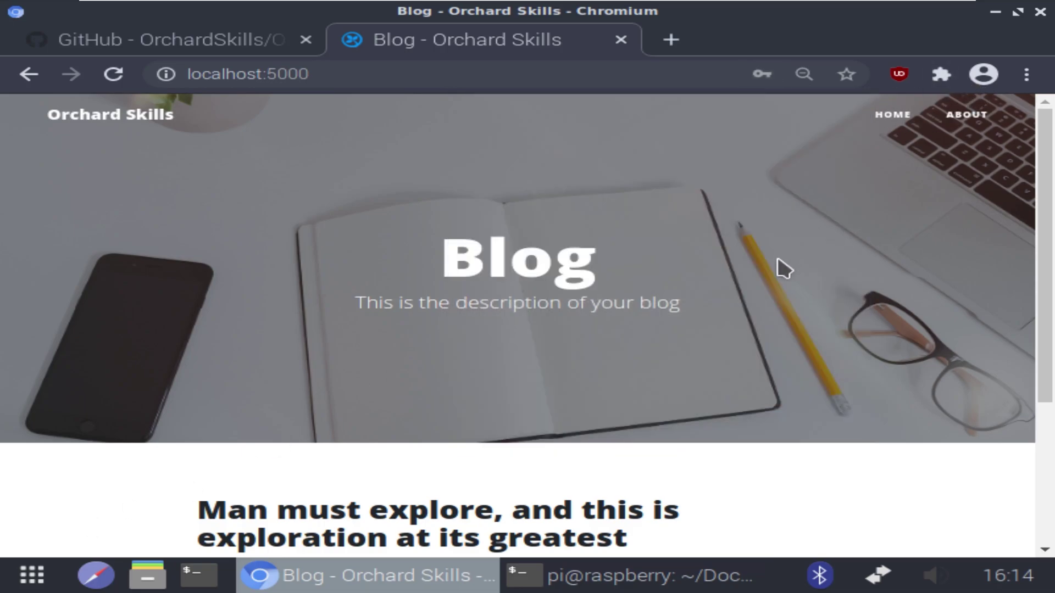
key(ctrl+minus)
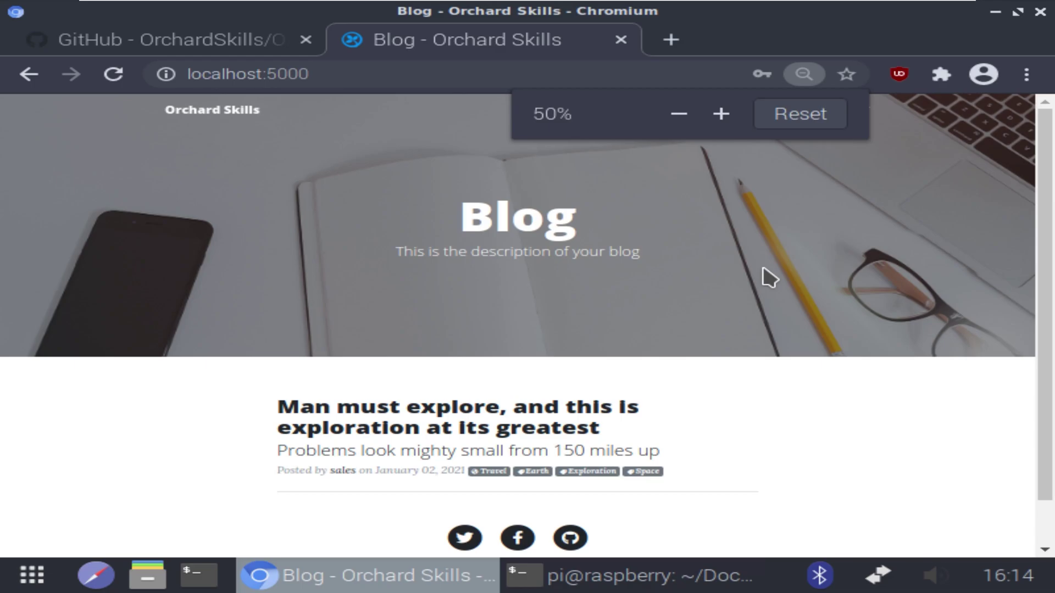
key(ctrl+minus)
key(ctrl+plus)
key(ctrl+plus)
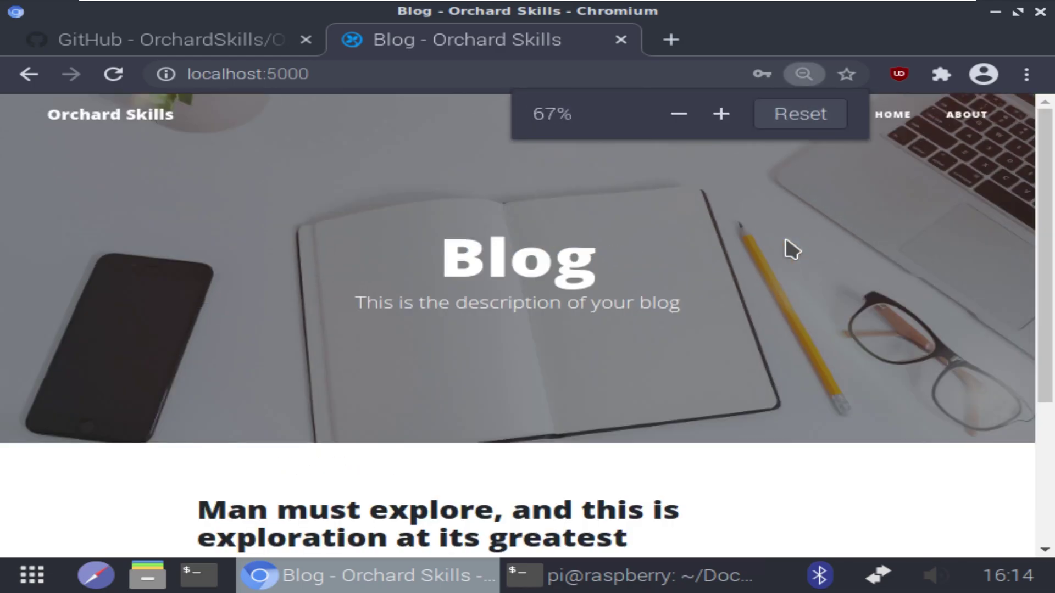
key(ctrl+minus)
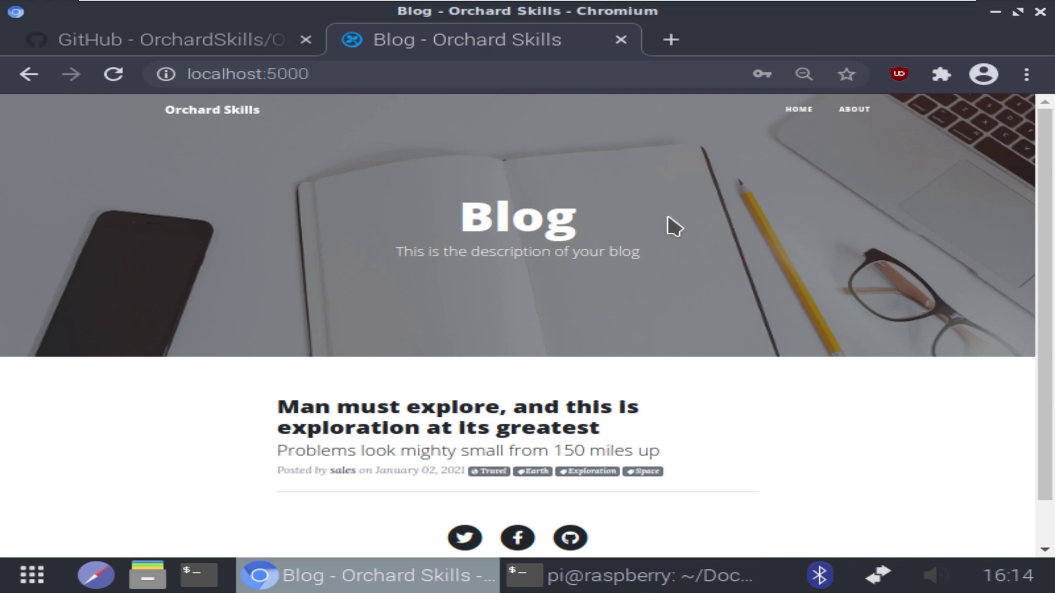
click(508, 423)
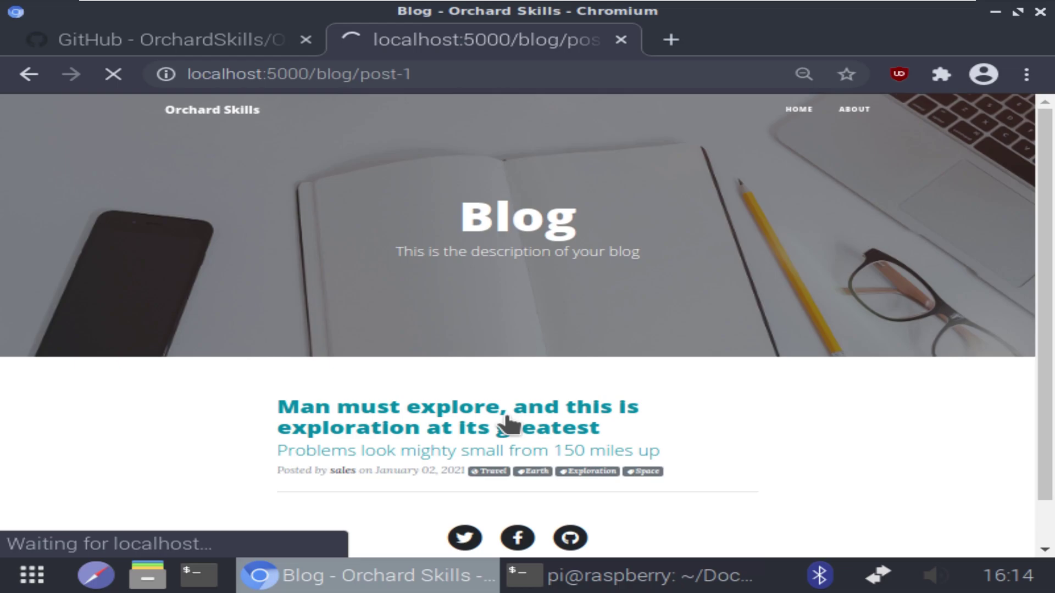
scroll(546, 369, down, 3)
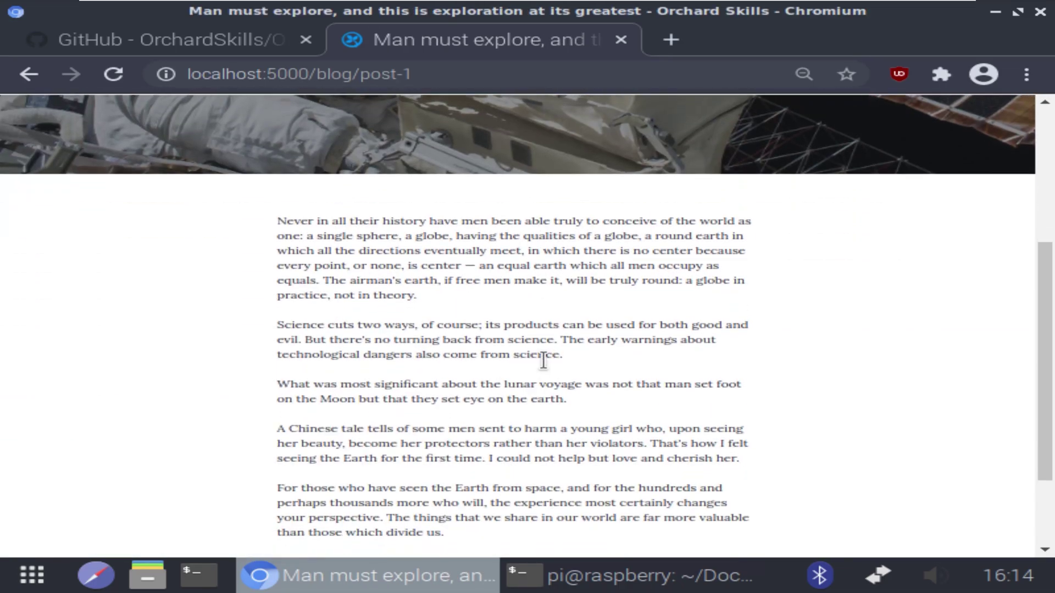
scroll(546, 369, up, 5)
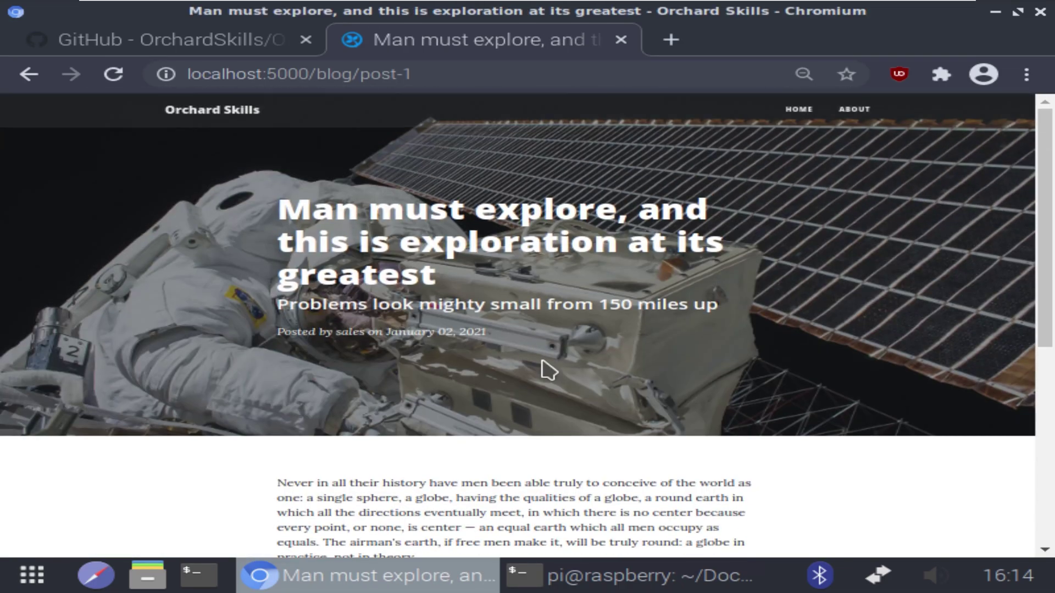
View the About page, then go to localhost:5000/admin
click(847, 112)
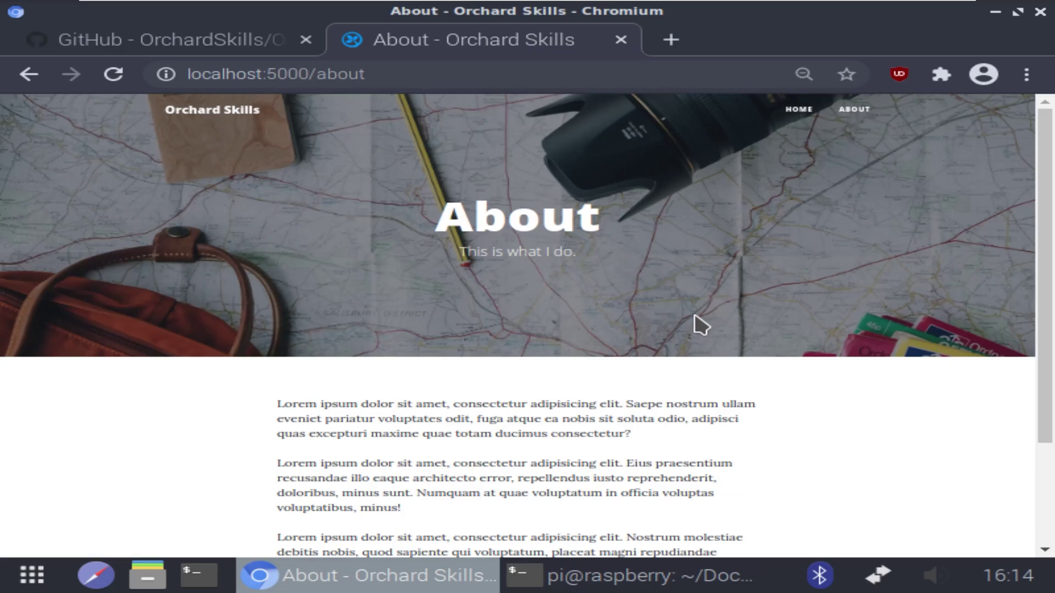
scroll(699, 319, down, 3)
scroll(695, 321, up, 3)
click(399, 77)
click(402, 77)
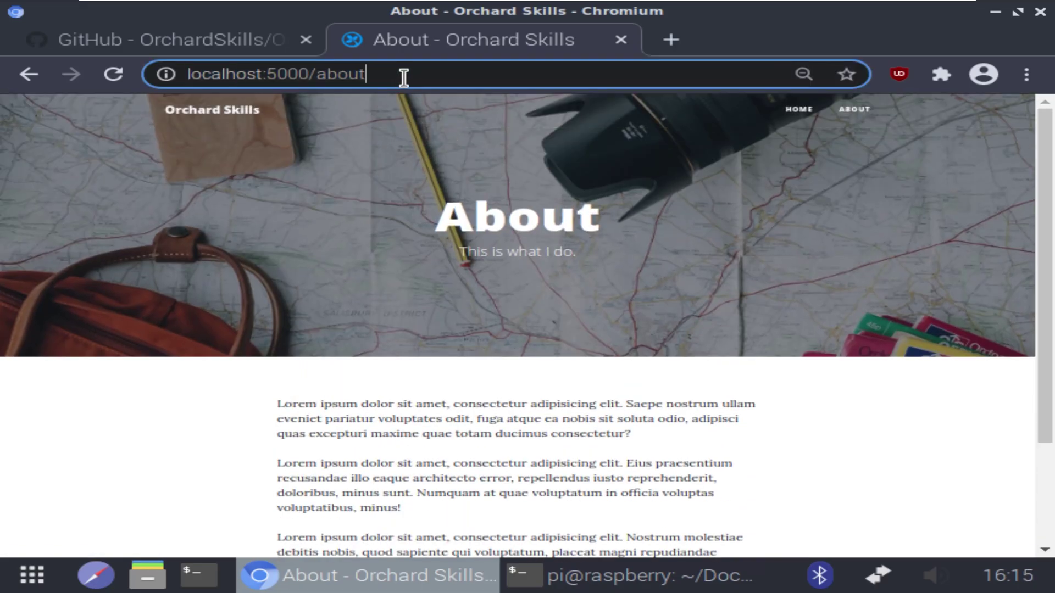
key(BackSpace)
key(BackSpace)
key(BackSpace)
key(BackSpace)
key(BackSpace)
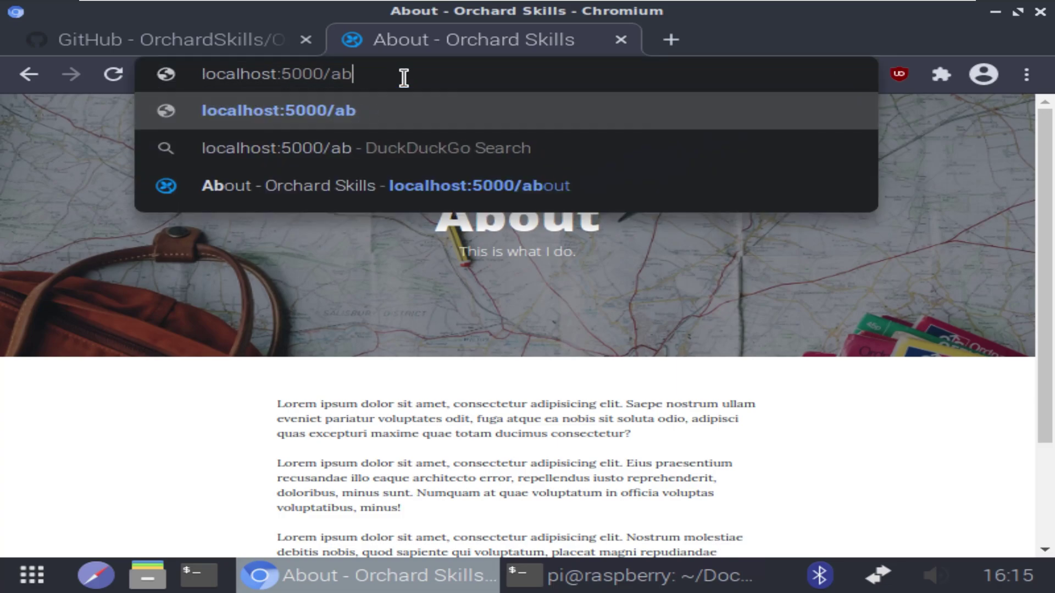
text(ad)
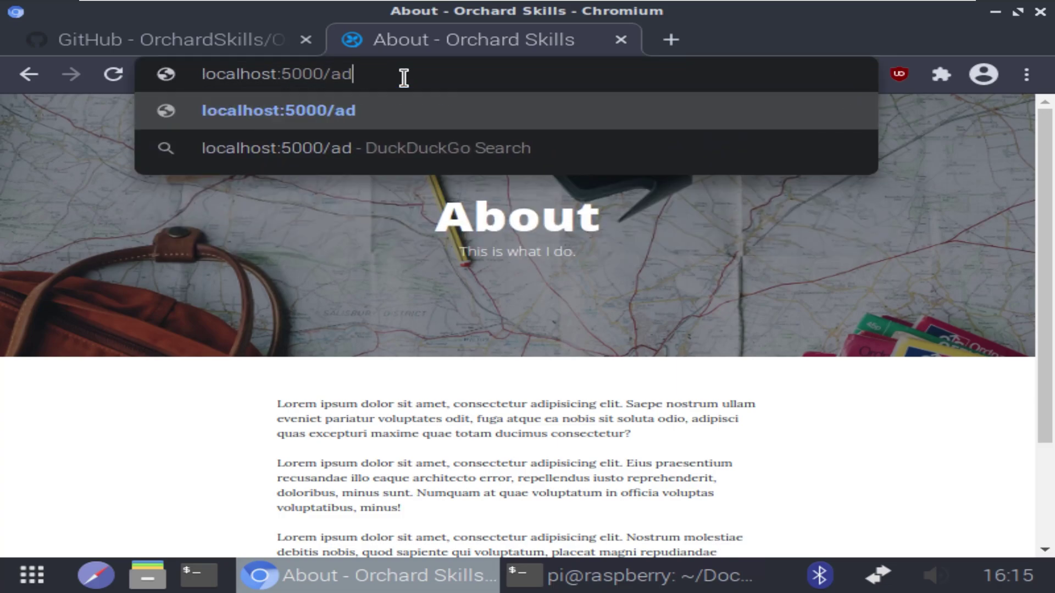
text(min)
key(Return)
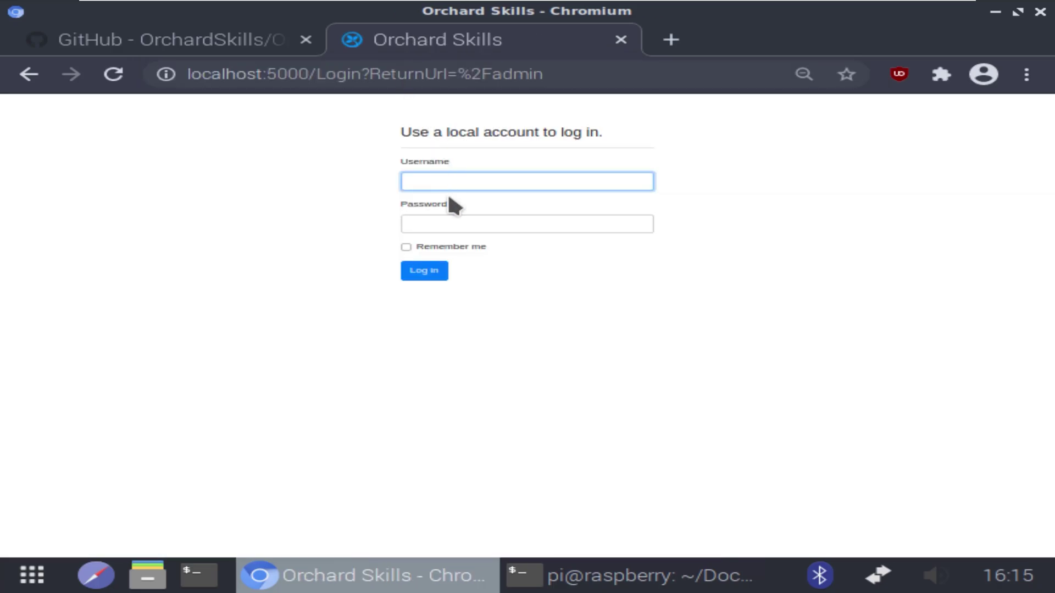
Log in with the saved username and password, staying signed in and declining password saving
click(445, 181)
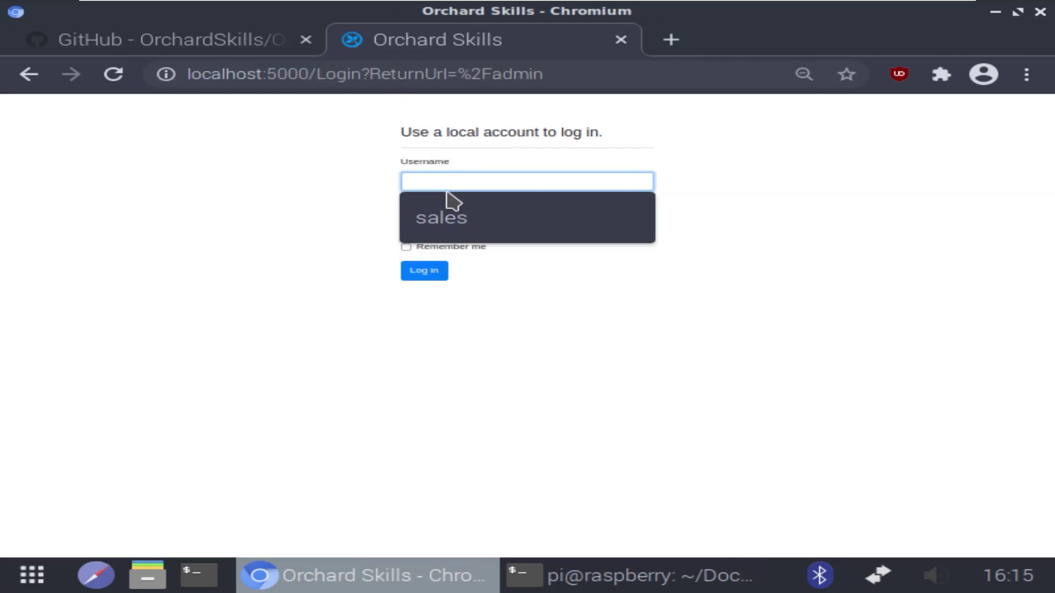
click(440, 217)
click(444, 216)
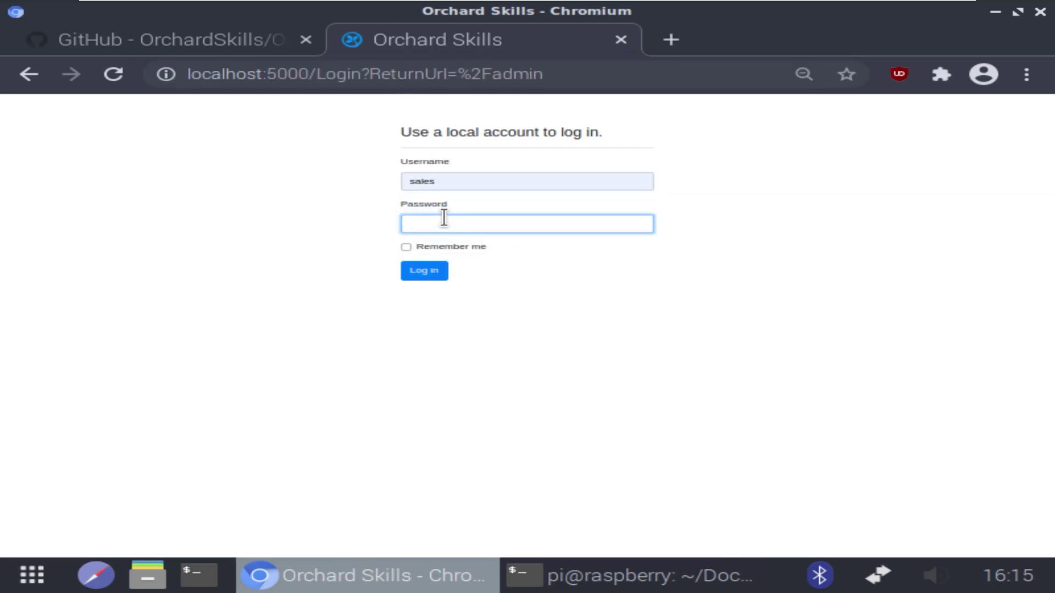
text(********)
click(407, 248)
click(435, 272)
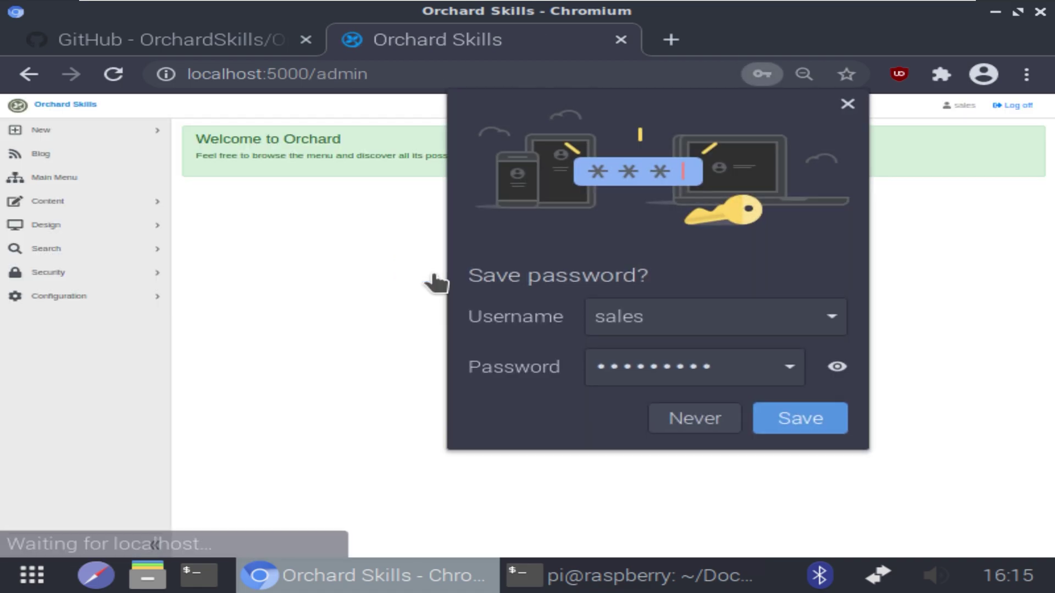
click(848, 104)
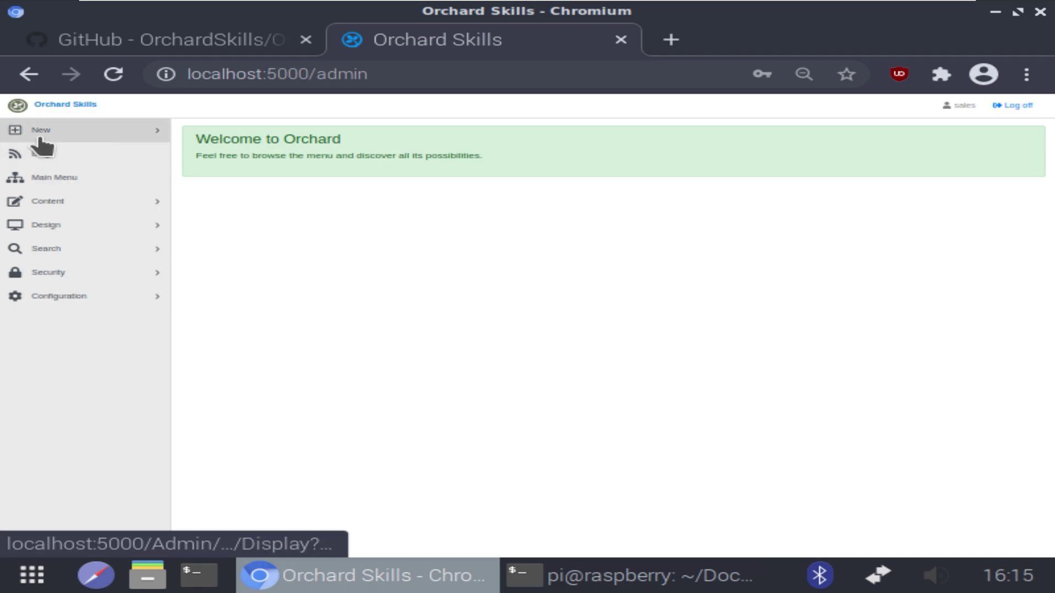
Review all items under Content > Content Items, then close both Chromium tabs
click(59, 203)
click(76, 224)
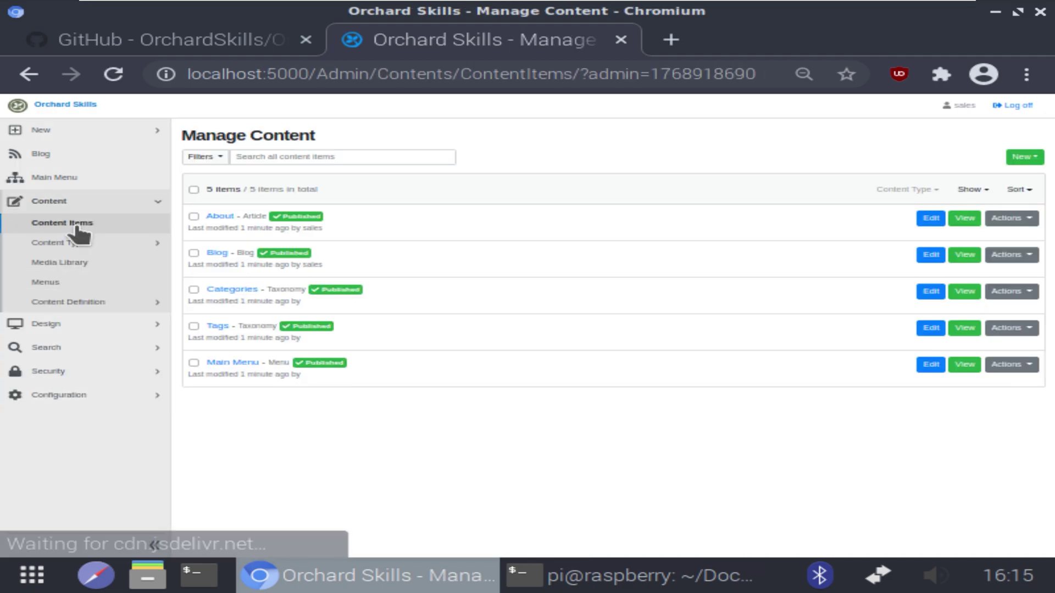
click(620, 41)
click(306, 41)
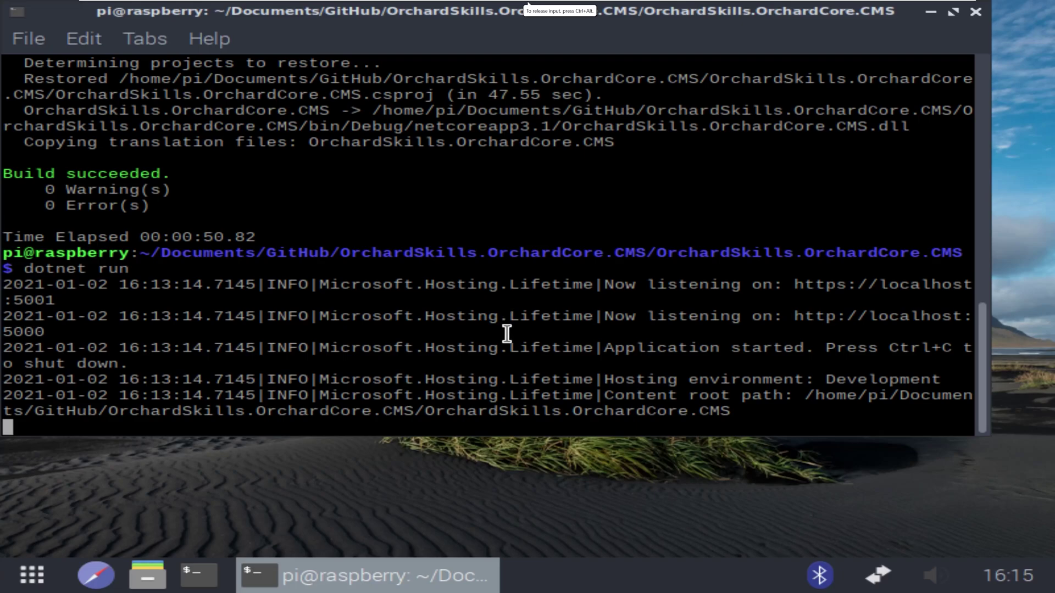
Stop dotnet run, clear the screen, and install open-vm-tools with sudo apt, confirming with Y
key(ctrl+c)
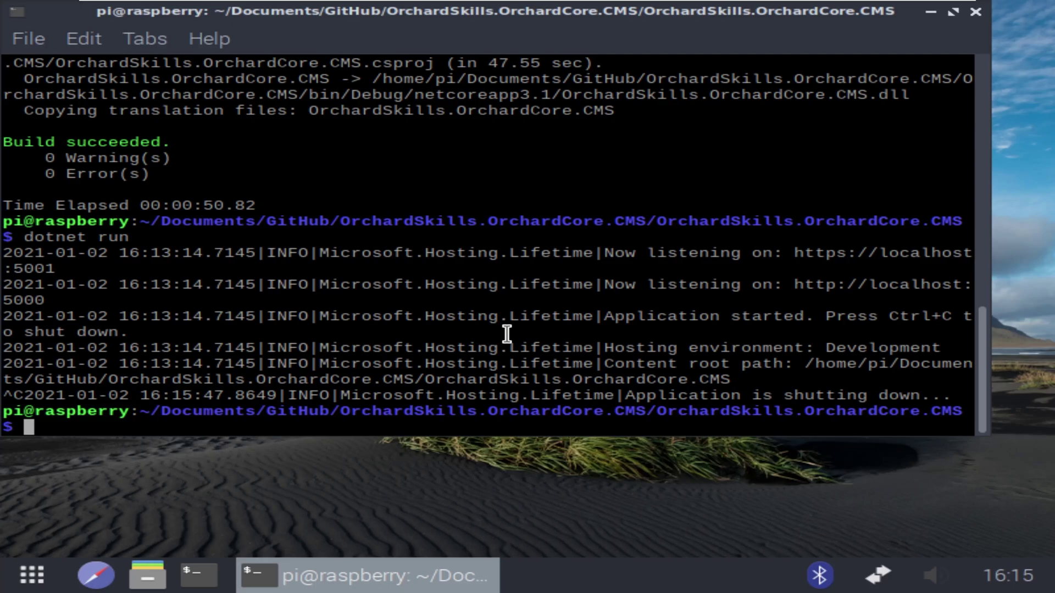
text(clear)
key(Return)
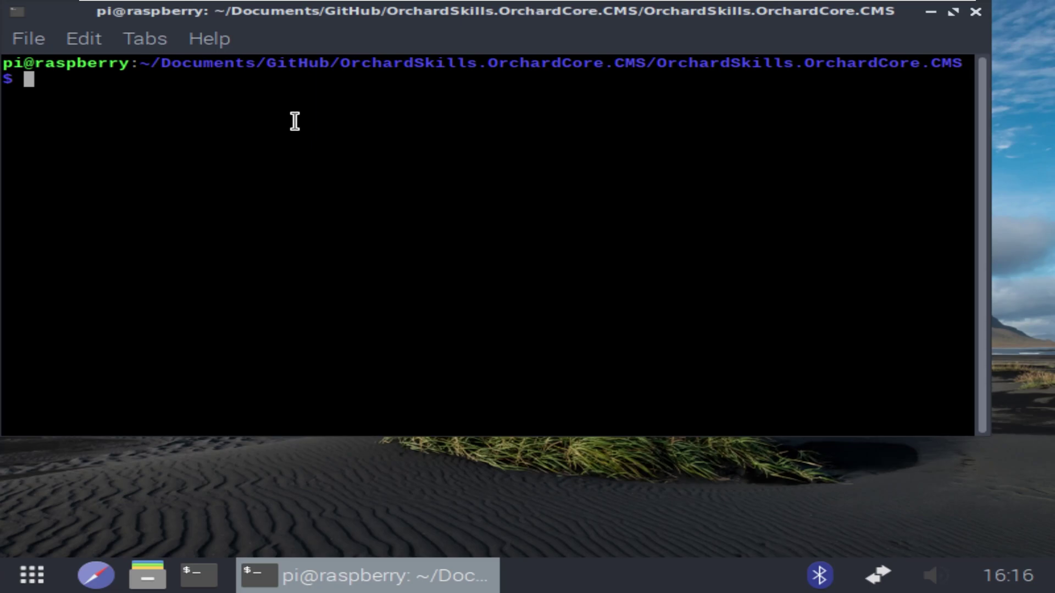
text(sudo)
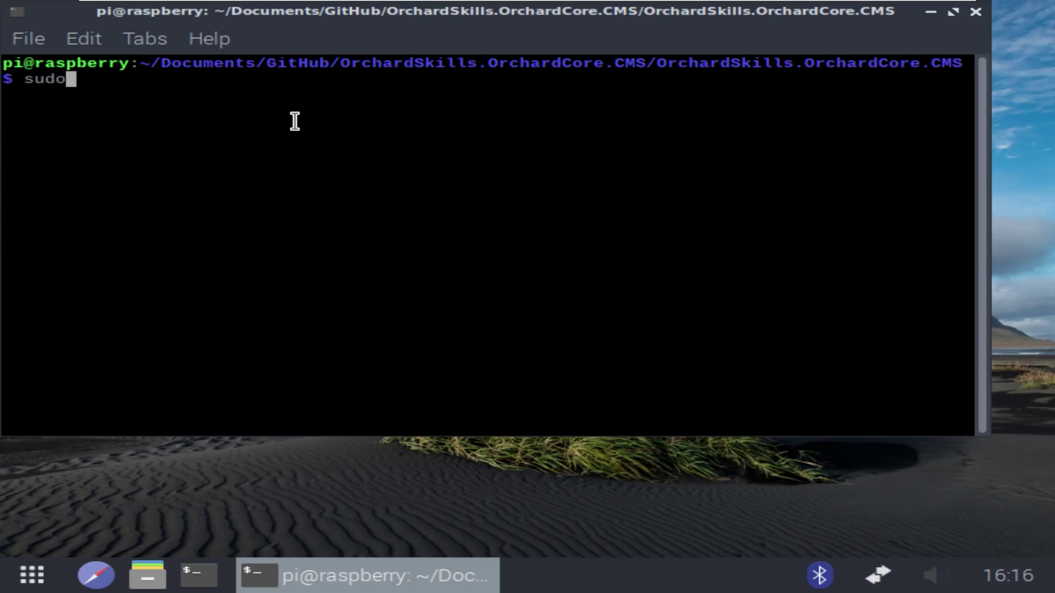
text( apt install)
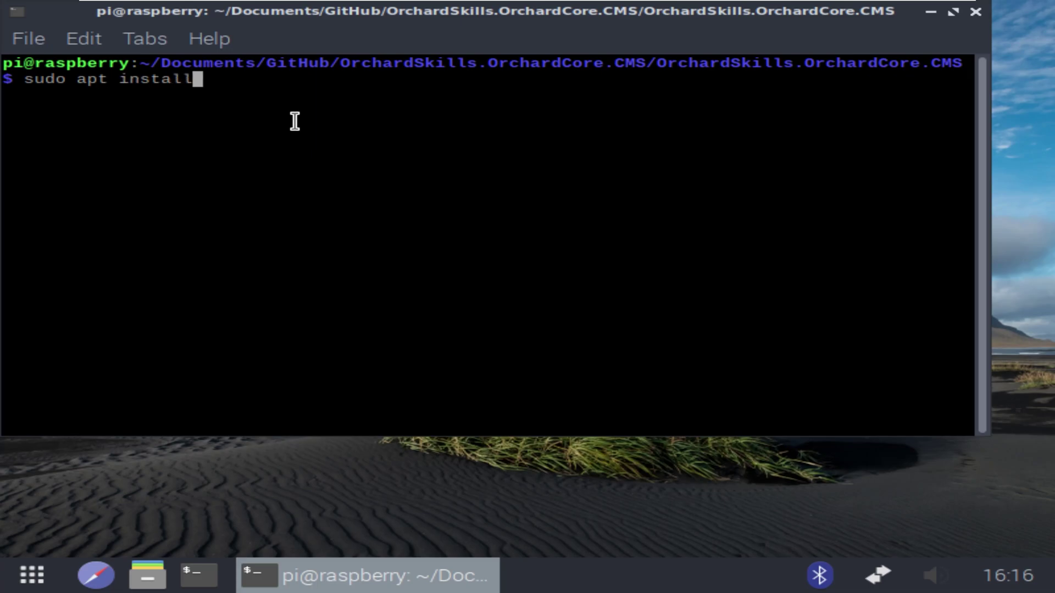
text( open-vm-t)
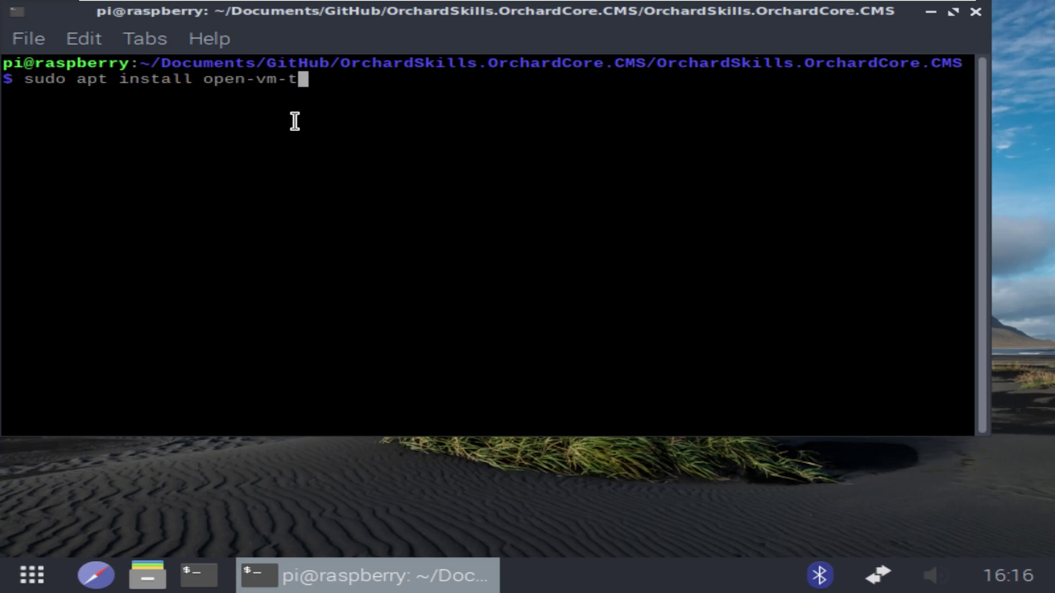
text(ools)
key(Return)
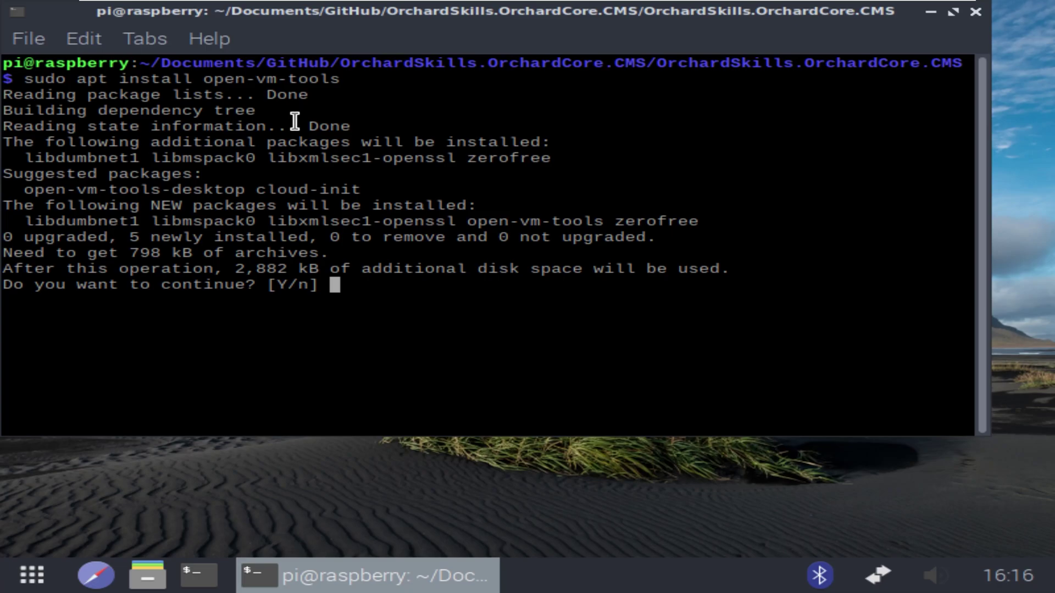
text(Y)
key(Return)
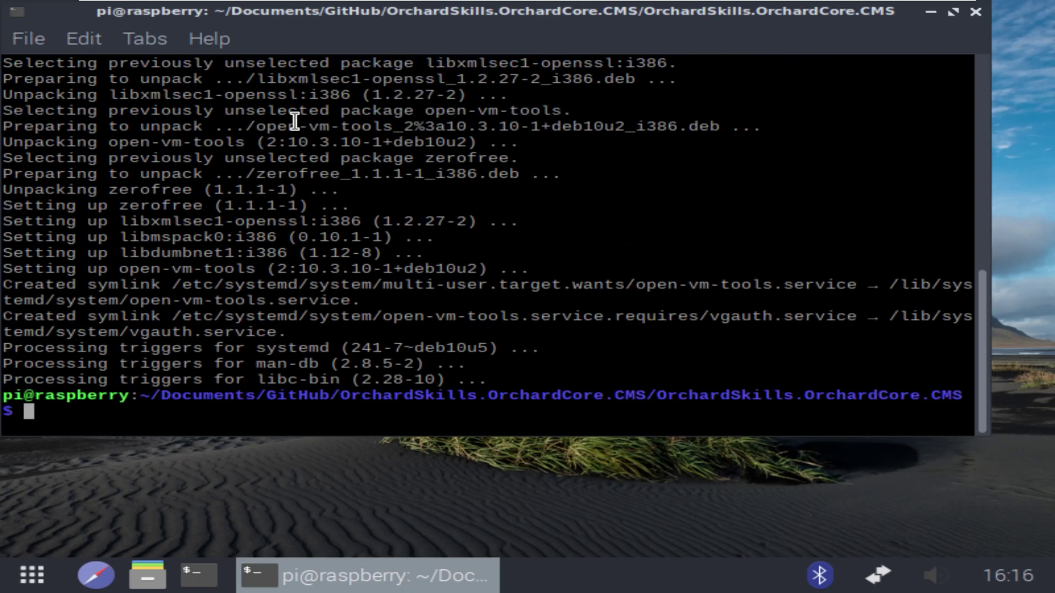
Close the terminal and switch the guest desktop to full resolution
click(975, 11)
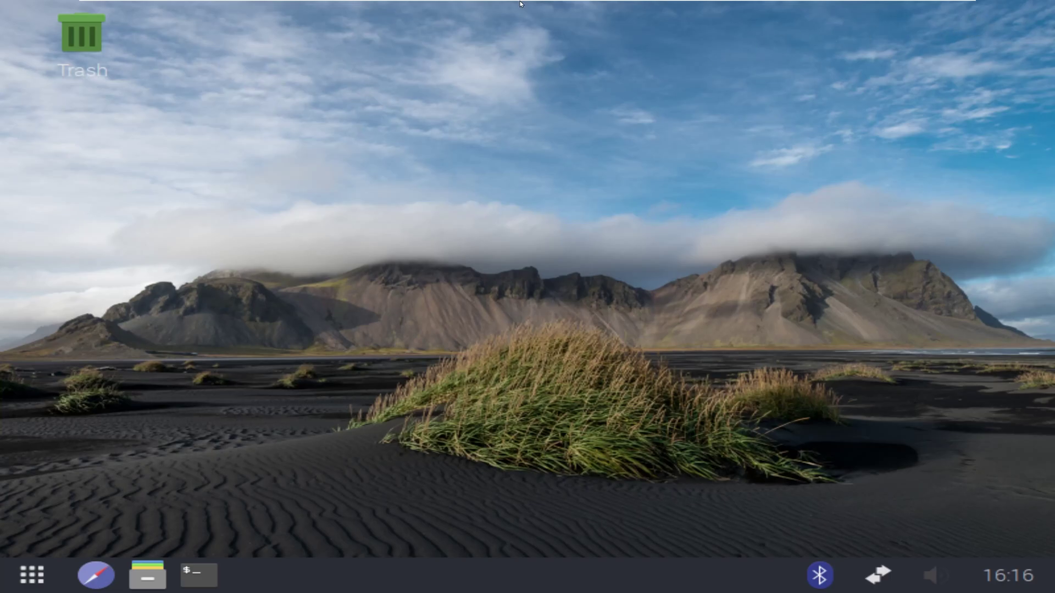
mouse_move(521, 4)
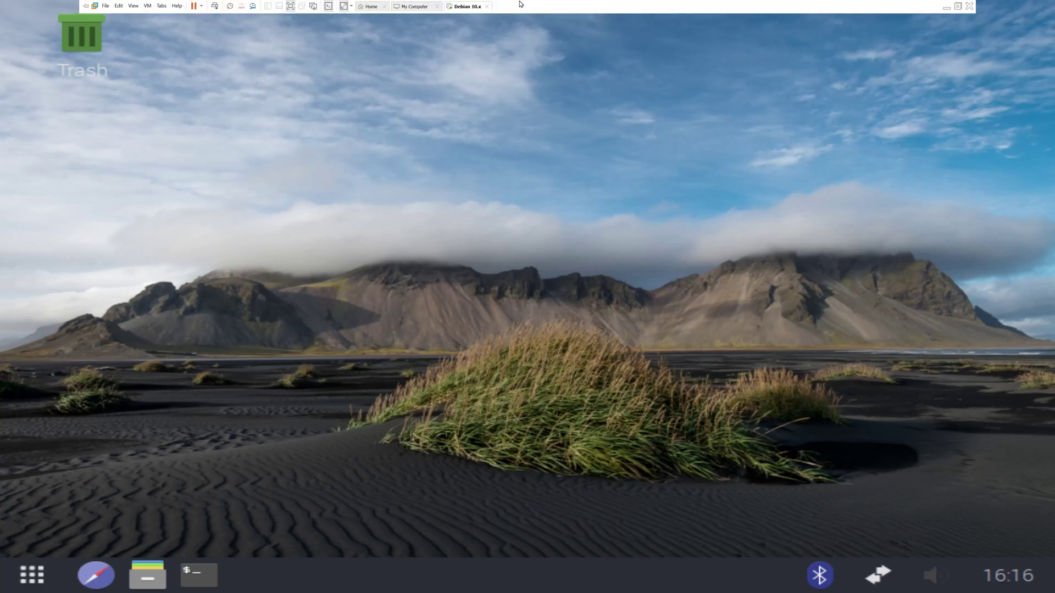
click(344, 8)
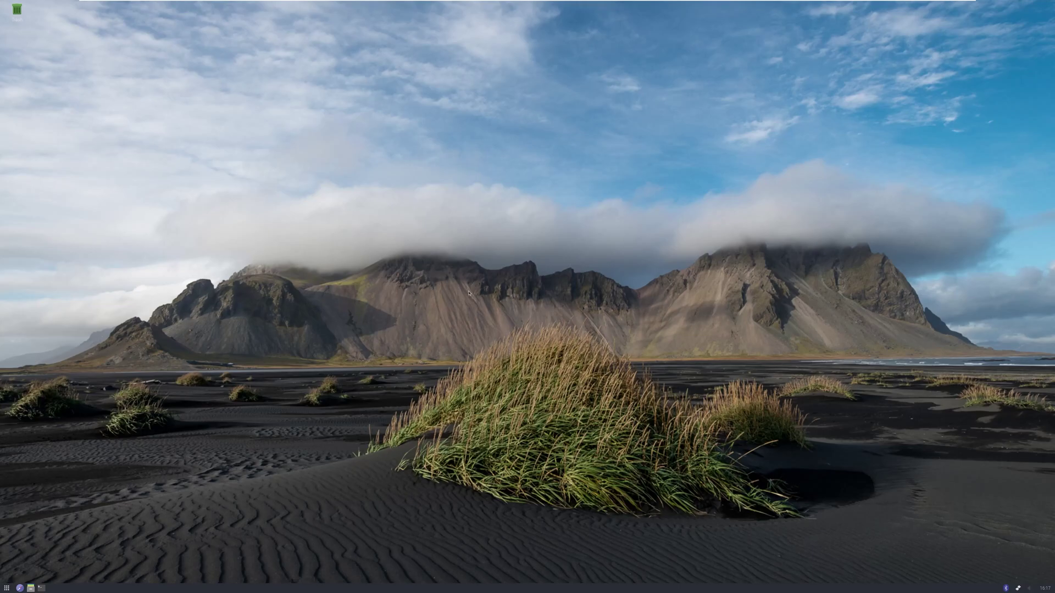
Make the taskbar panel taller through the panel settings
click(6, 588)
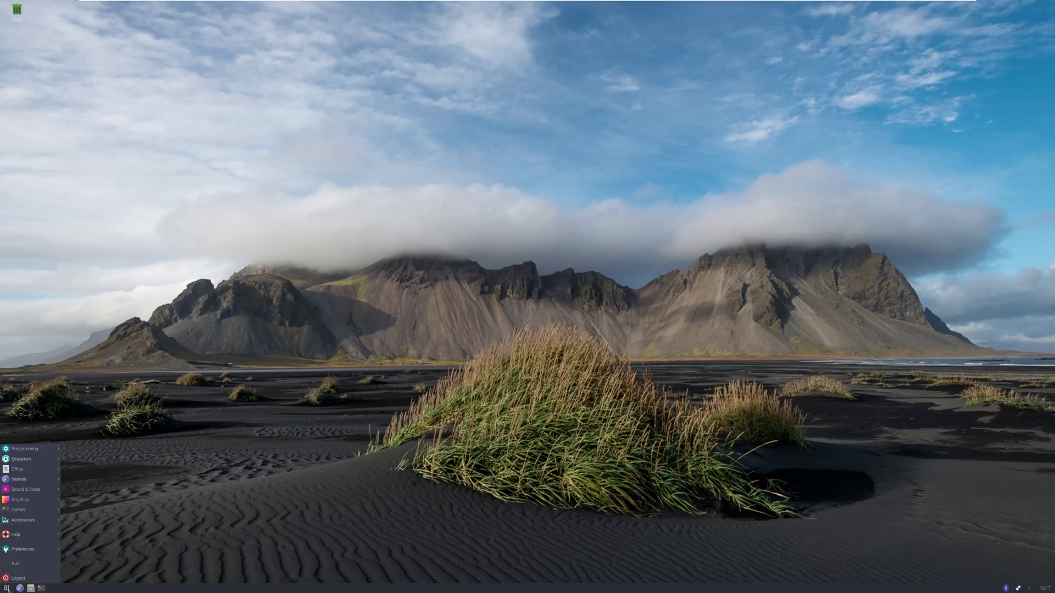
mouse_move(33, 555)
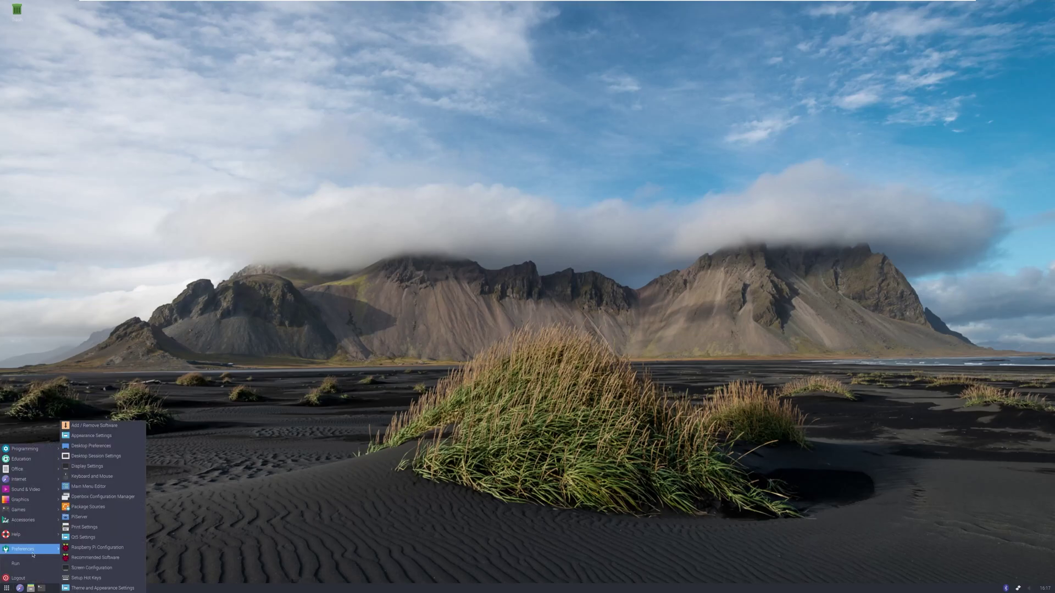
click(98, 588)
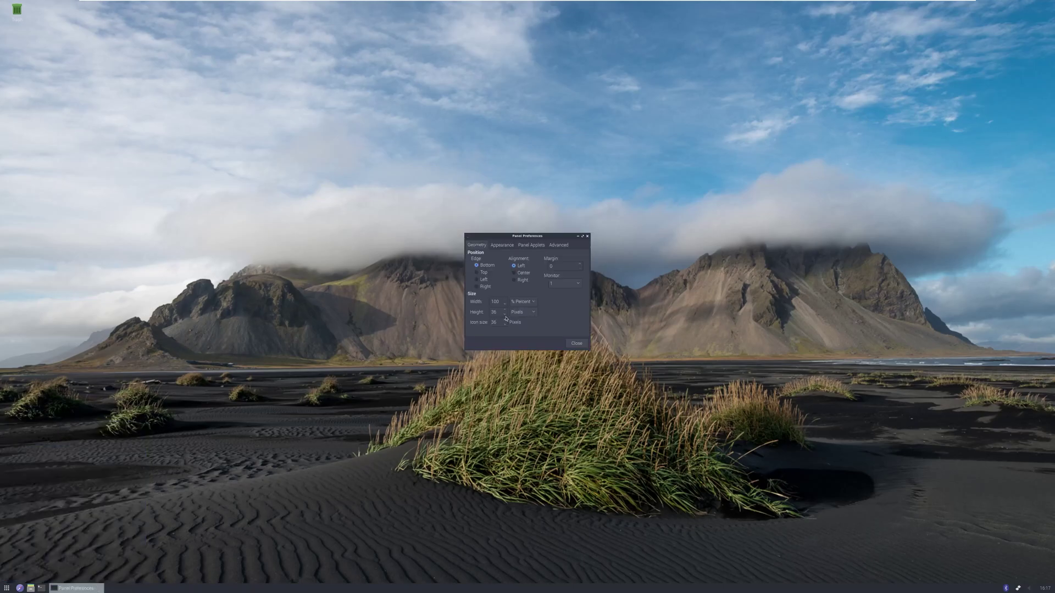
scroll(506, 312, up, 7)
key(Escape)
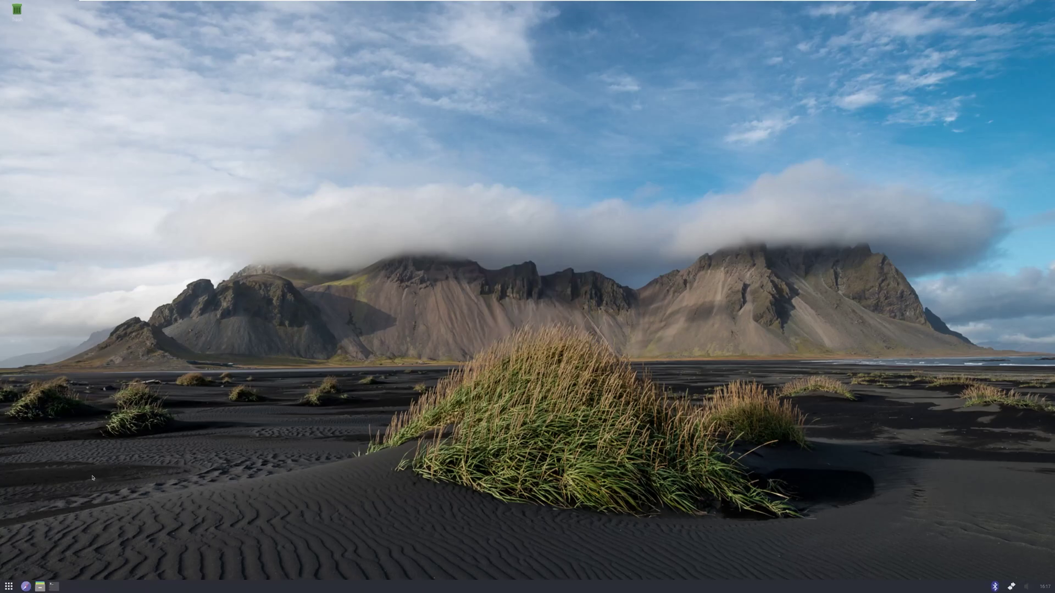
Launch the browser and a new terminal, then set the terminal font to Monospace Regular 24
click(28, 587)
click(54, 586)
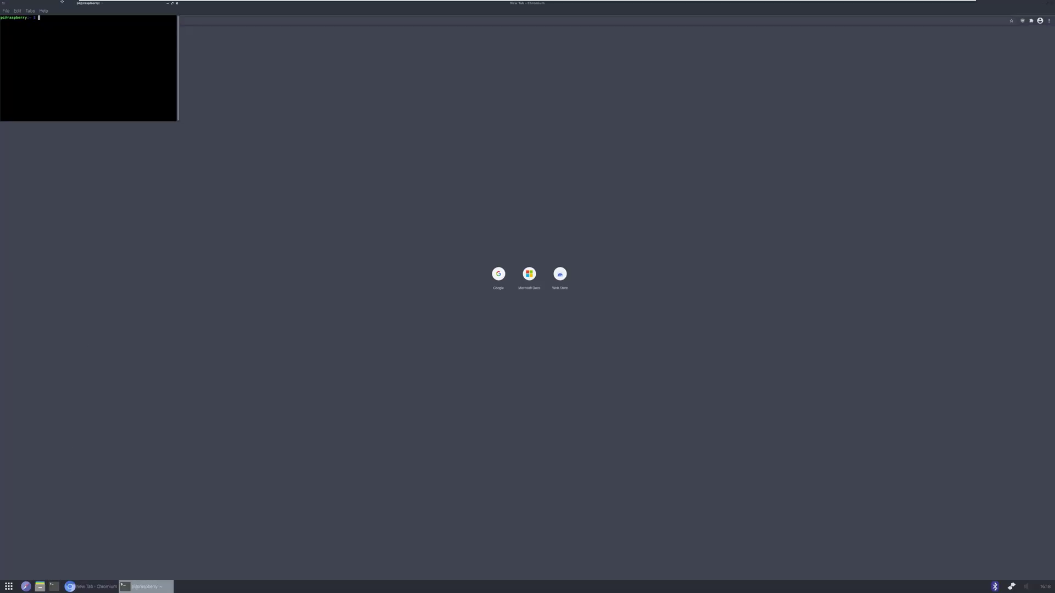
drag(110, 8, 405, 204)
click(312, 207)
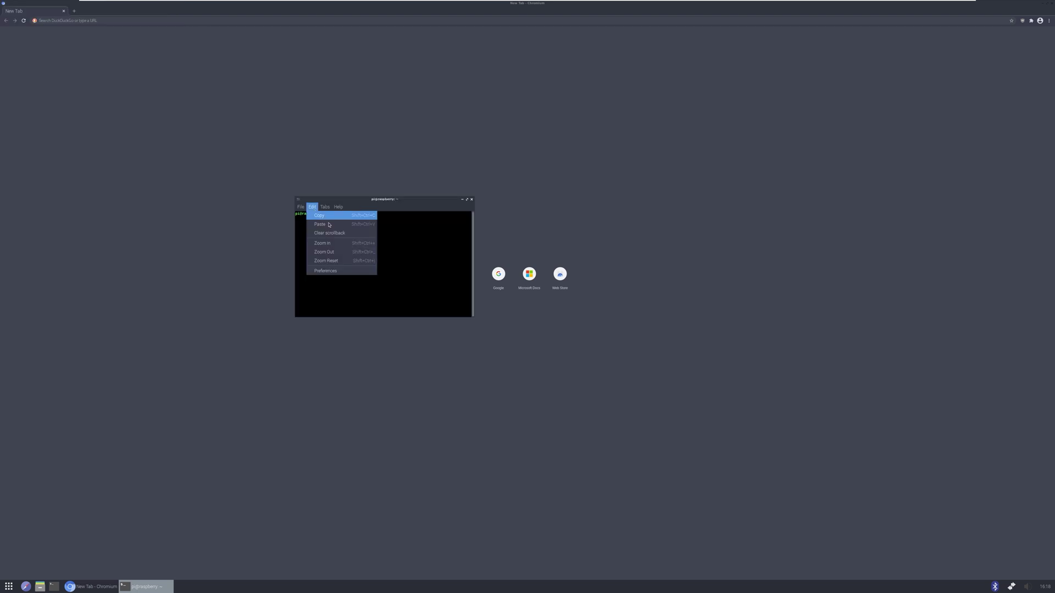
click(336, 272)
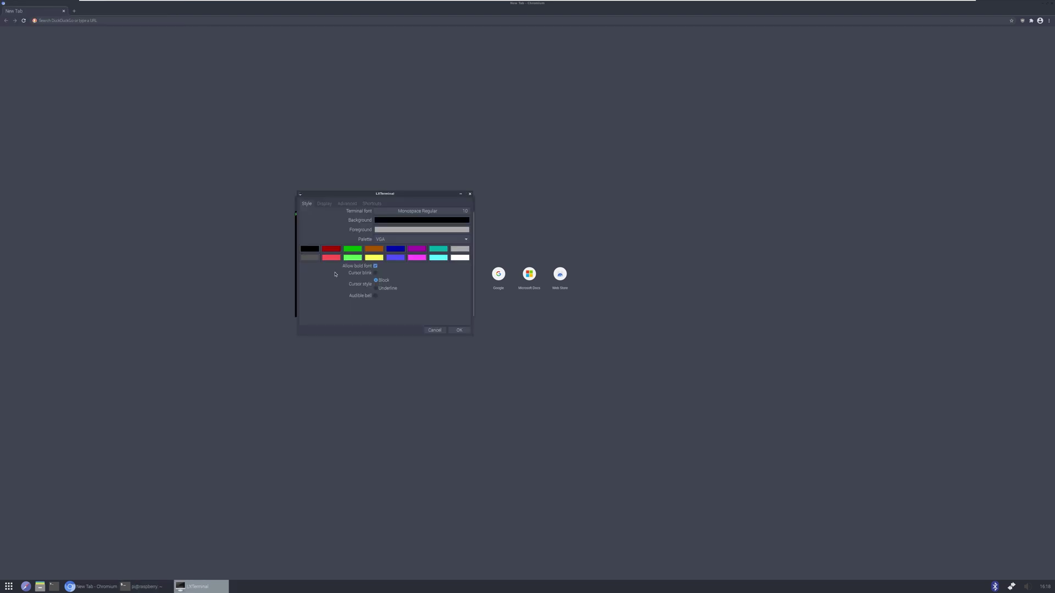
click(326, 205)
click(306, 204)
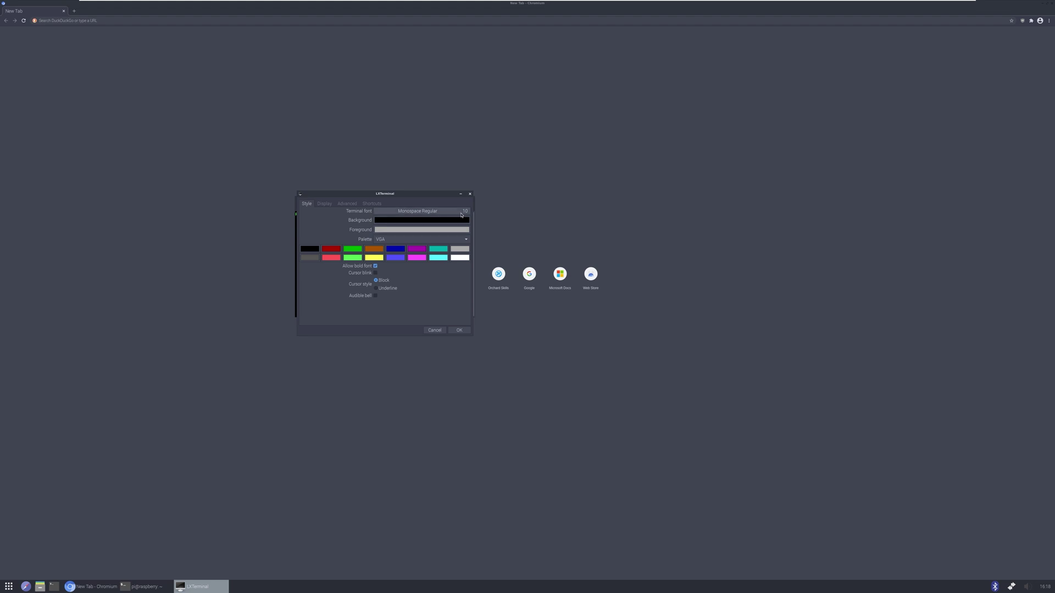
click(462, 213)
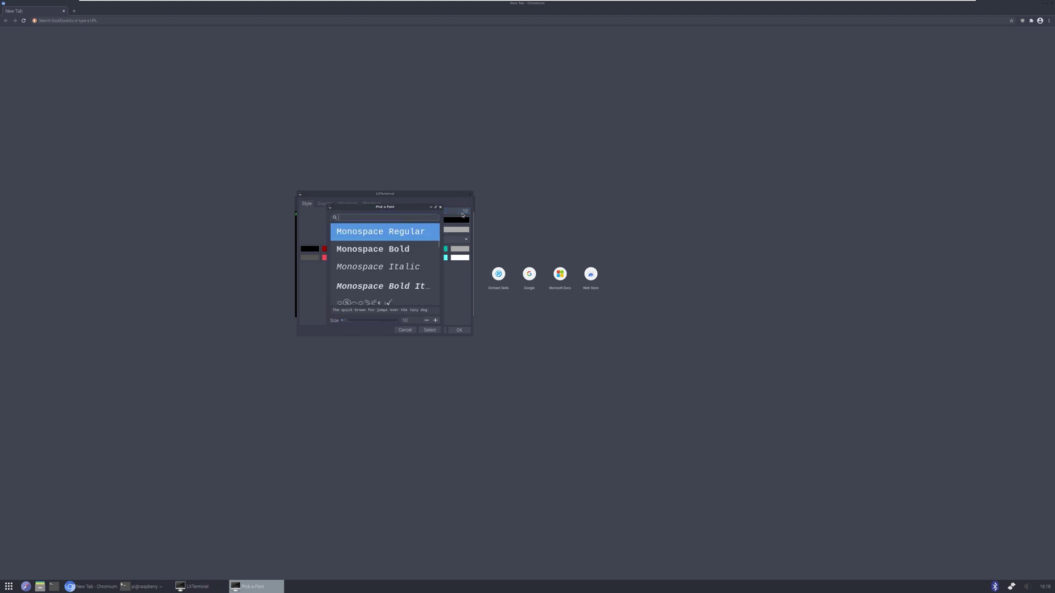
click(436, 321)
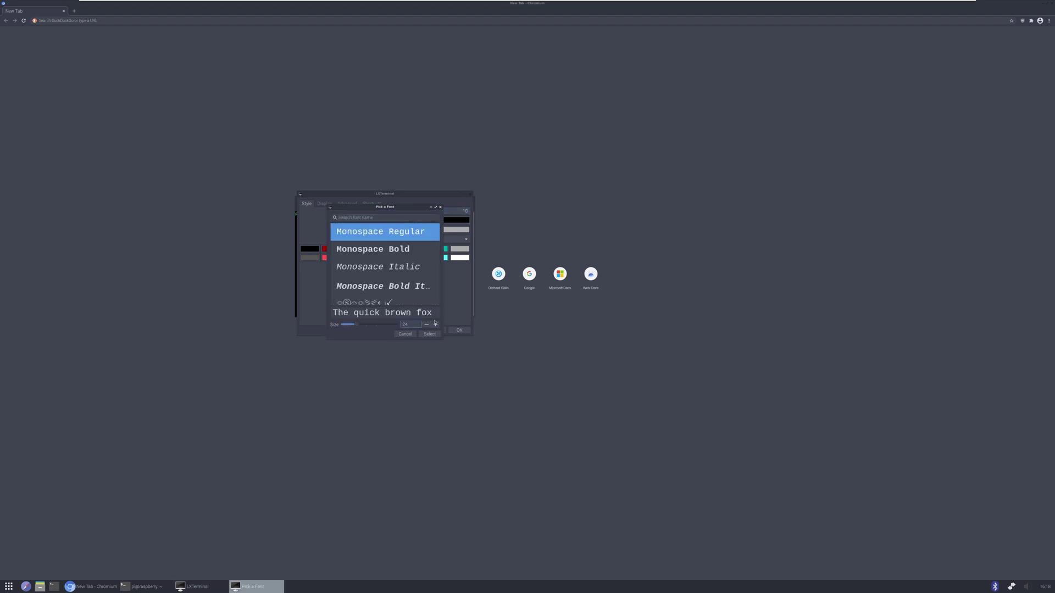
click(430, 334)
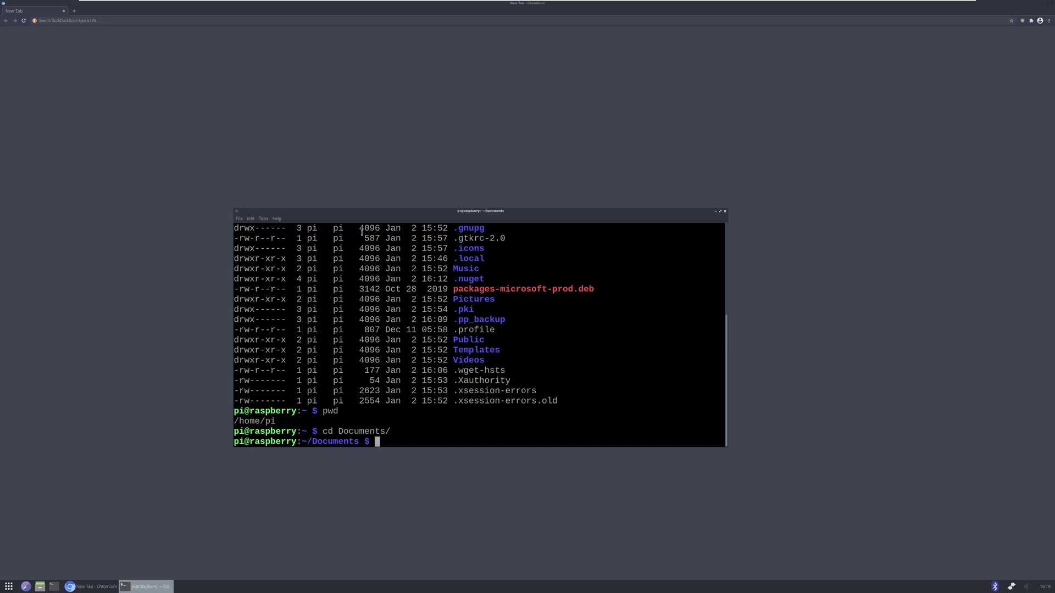
text(cd GitHub/)
key(Return)
text(cd )
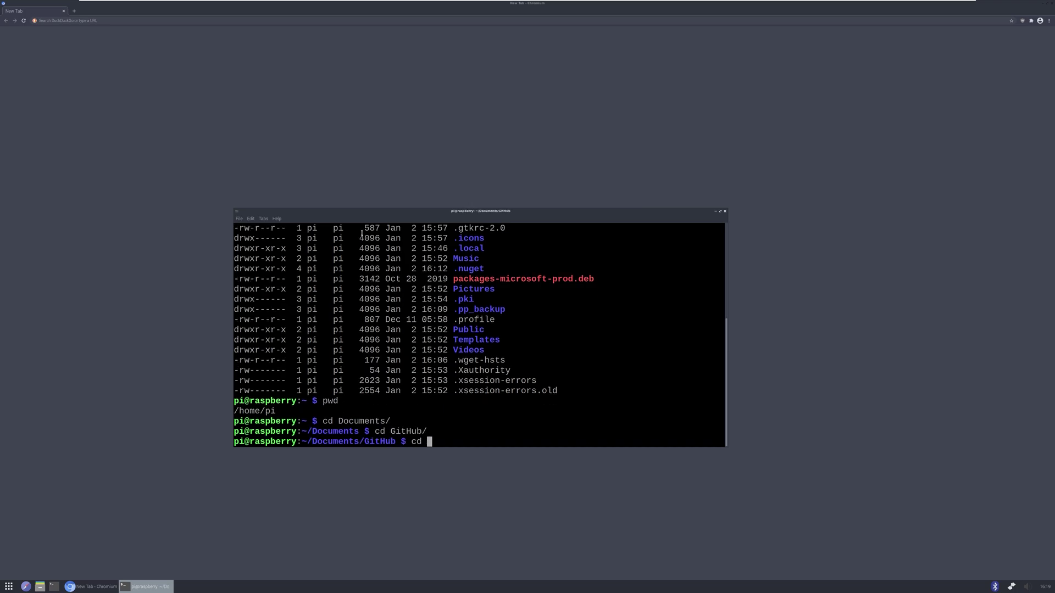
text(OrchardSkills.OrchardCore.CMS/)
key(Return)
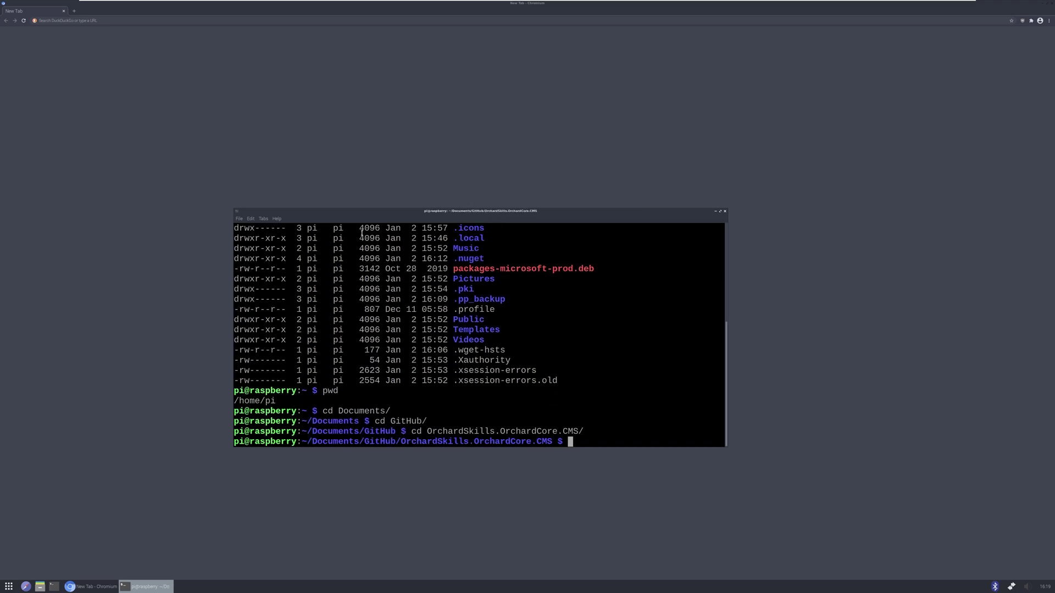
text(cd OrchardSkills.OrchardCore.CMS/)
key(Return)
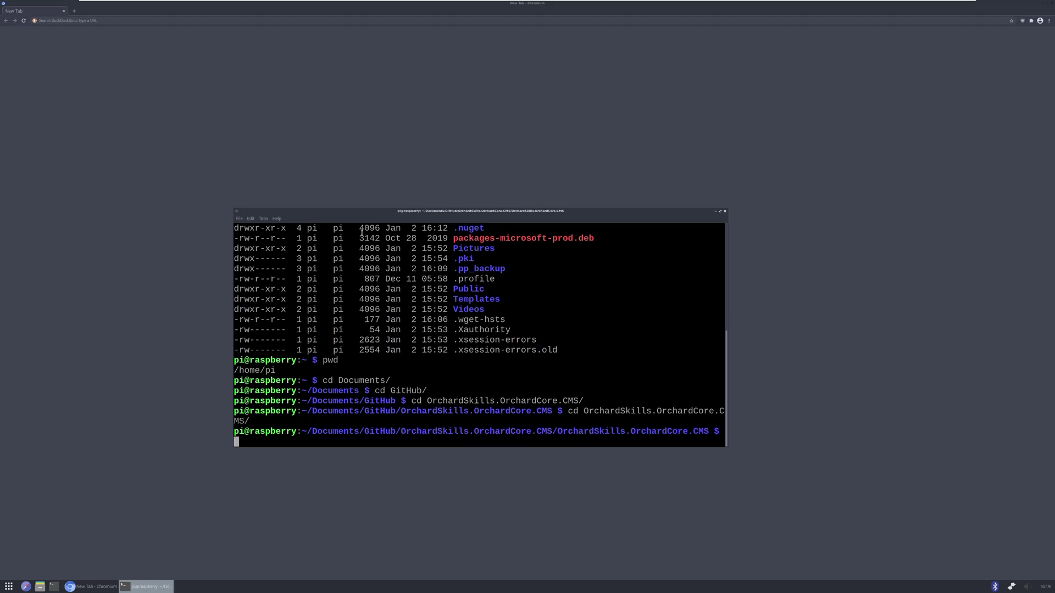
text(dotnet run)
key(Return)
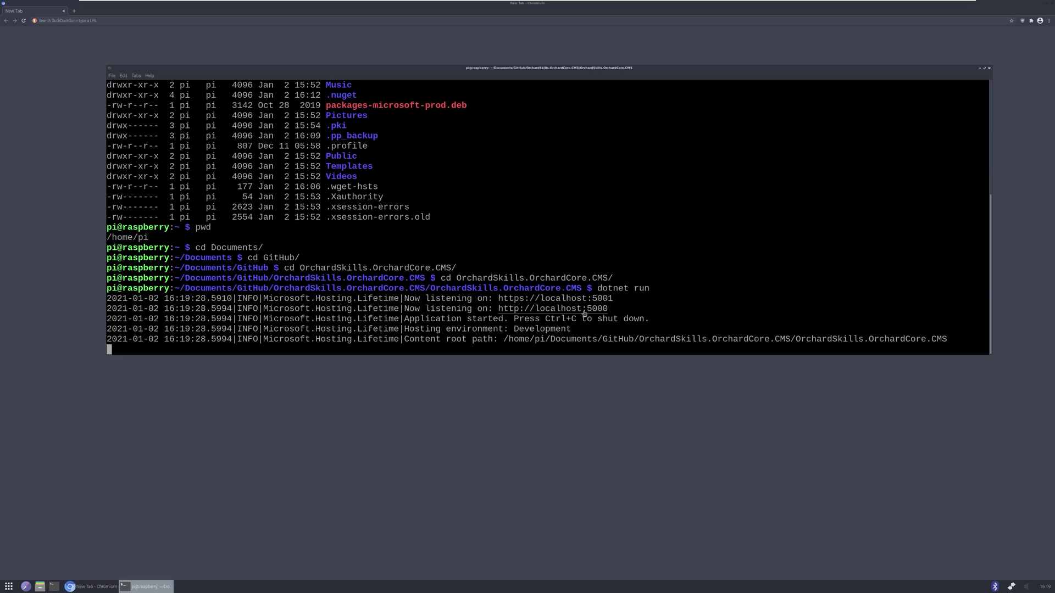
ctrl+click(584, 311)
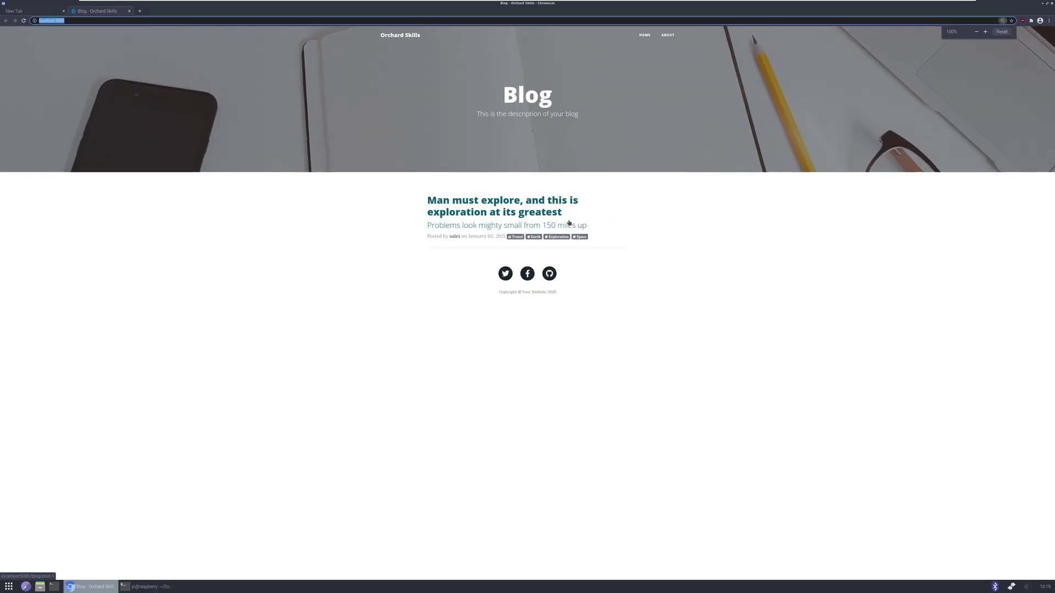
Look over the blog home page and its About page
ctrl+scroll(581, 237, up, 4)
ctrl+scroll(581, 237, down, 1)
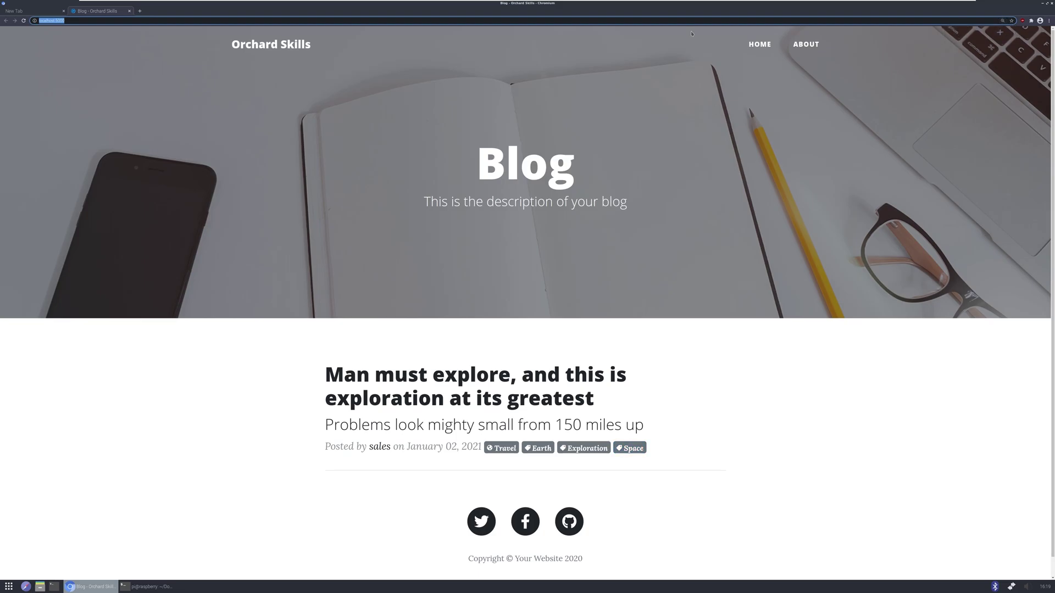
click(806, 45)
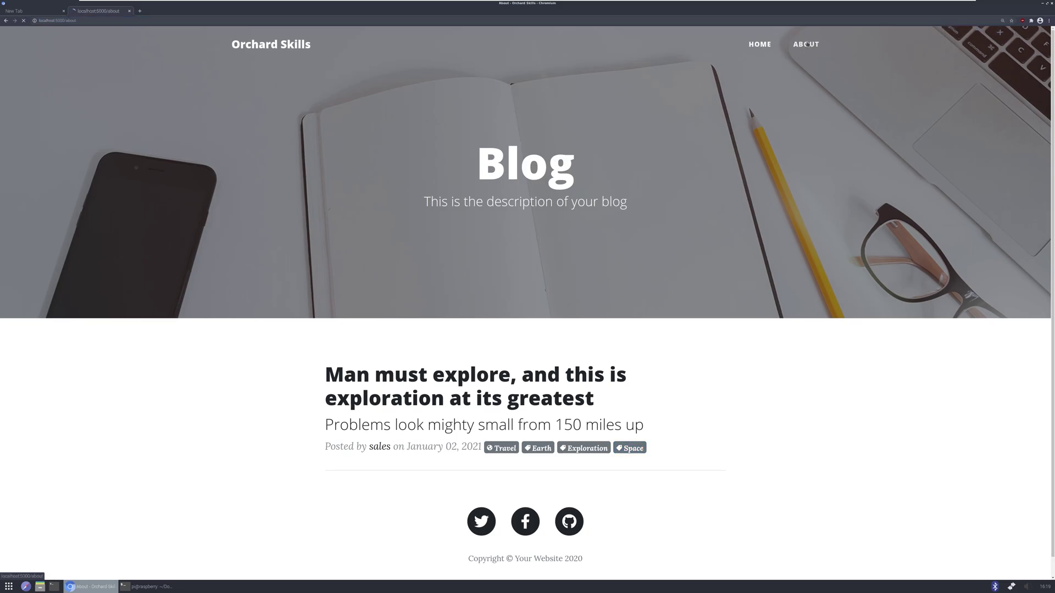
scroll(595, 346, down, 1)
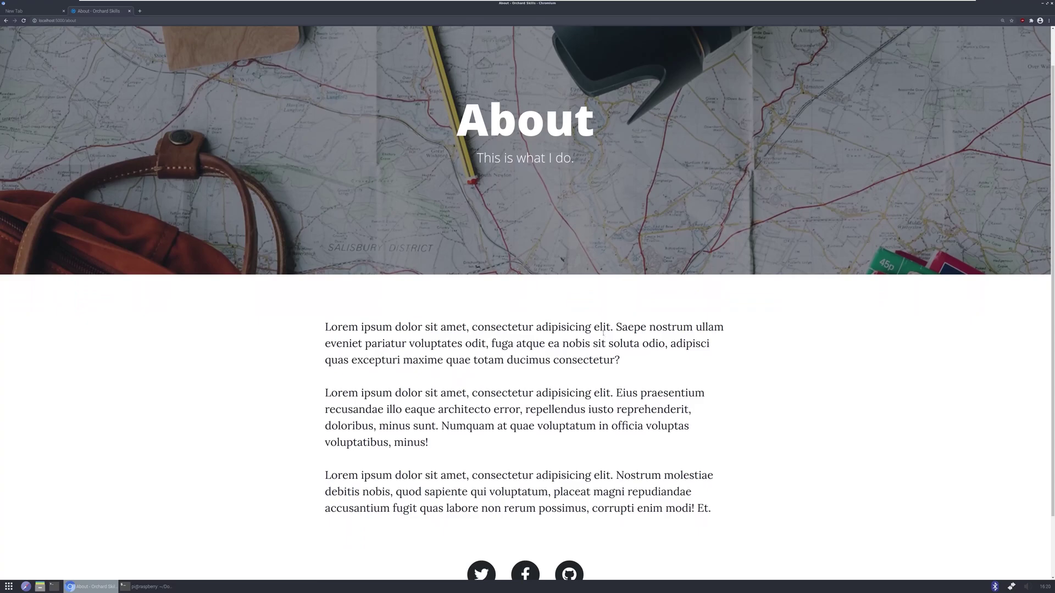
scroll(594, 345, up, 1)
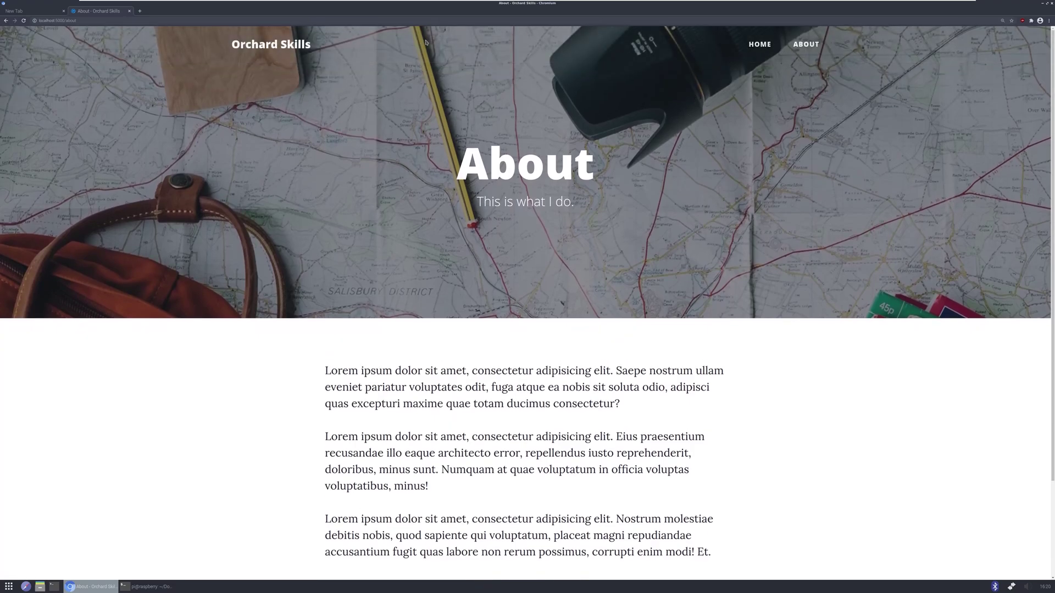
Append /admin to the URL, open Blog in the sidebar, and edit the post
click(105, 20)
click(105, 20)
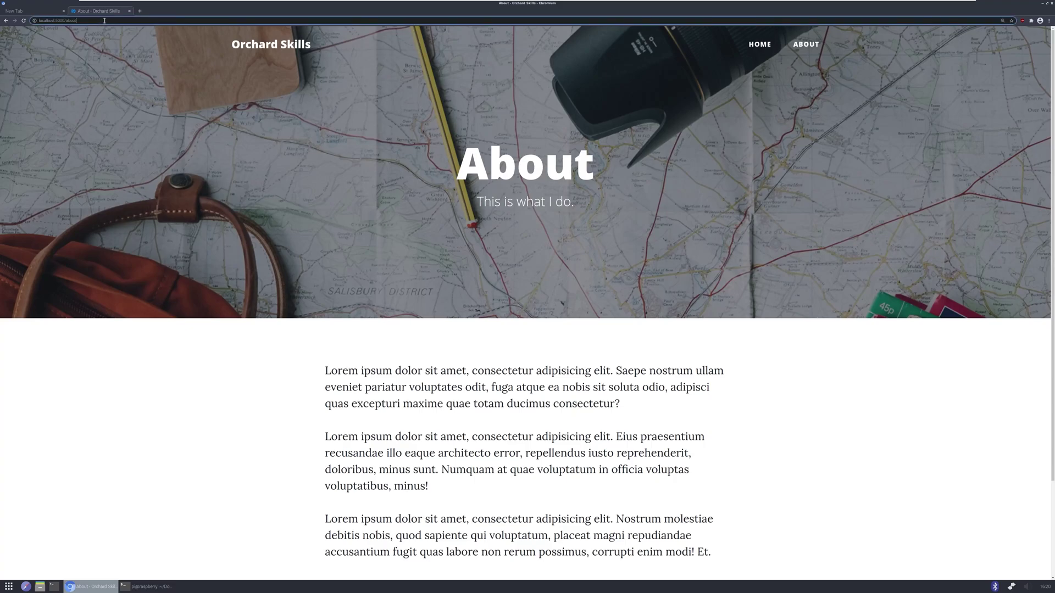
text(/ad)
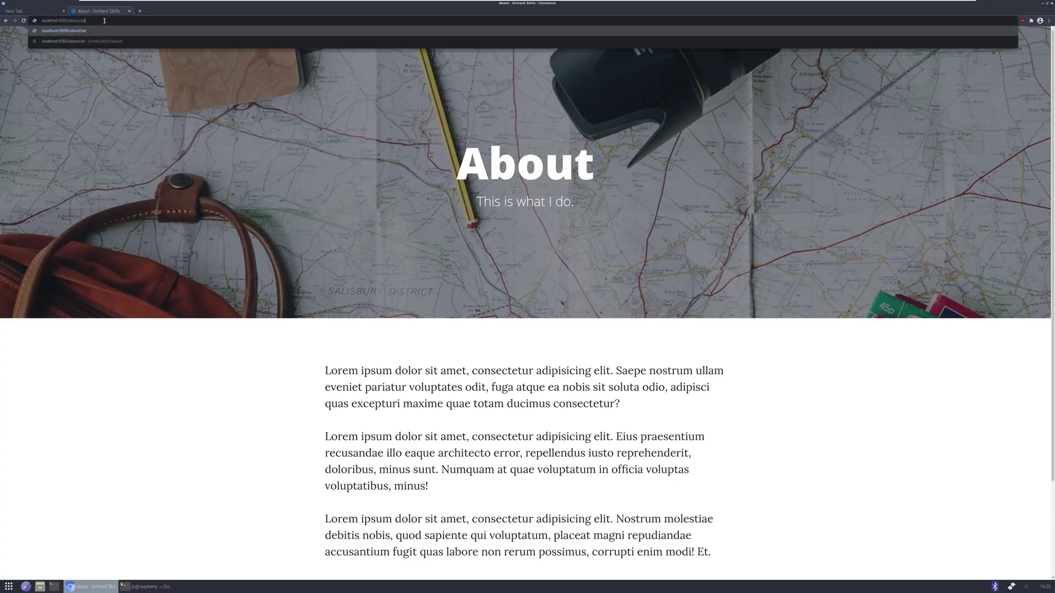
text(min)
key(Return)
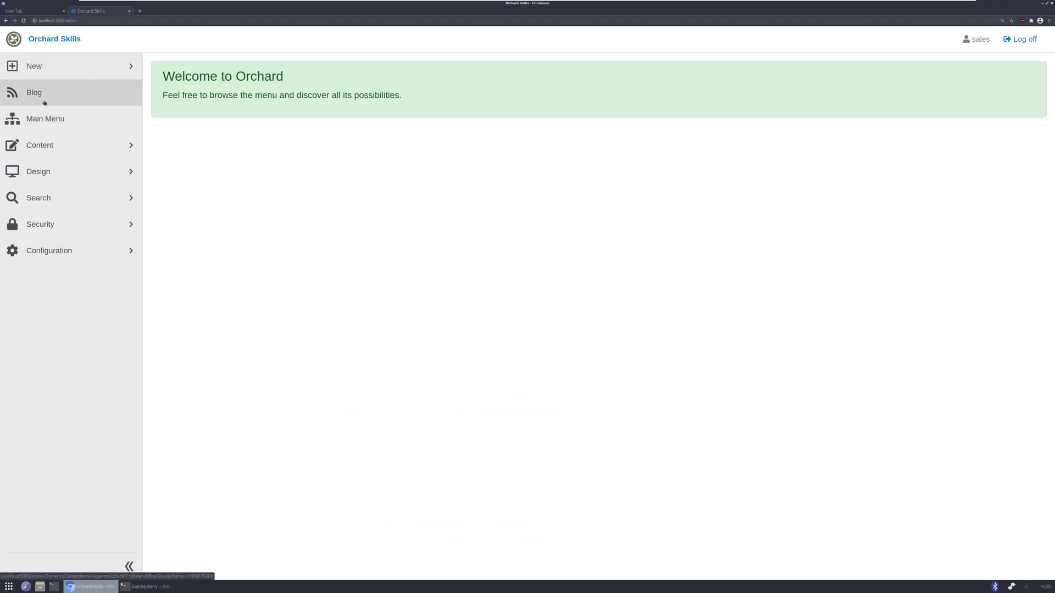
click(41, 147)
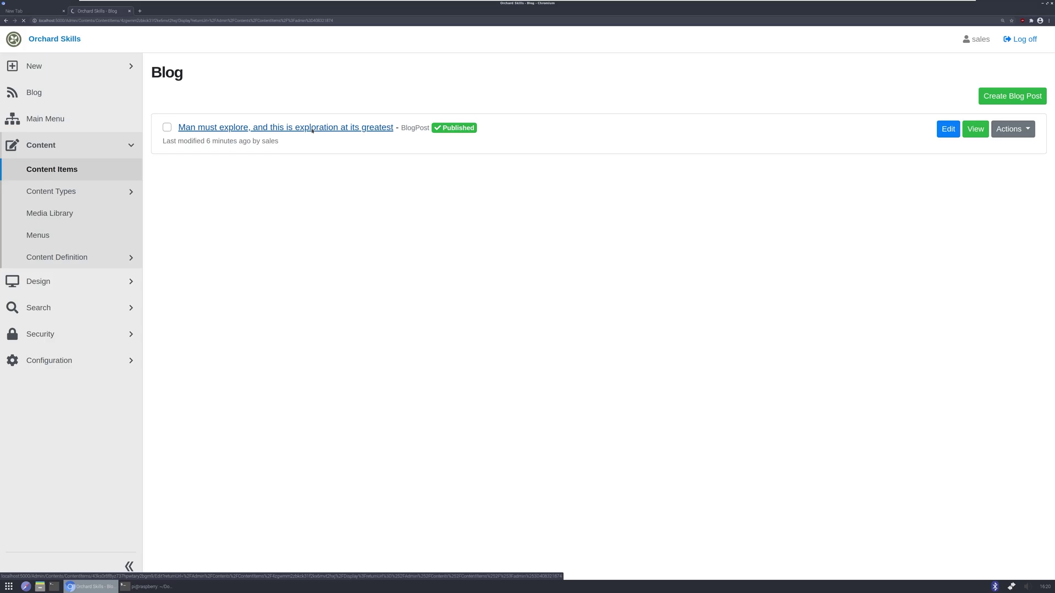
click(312, 127)
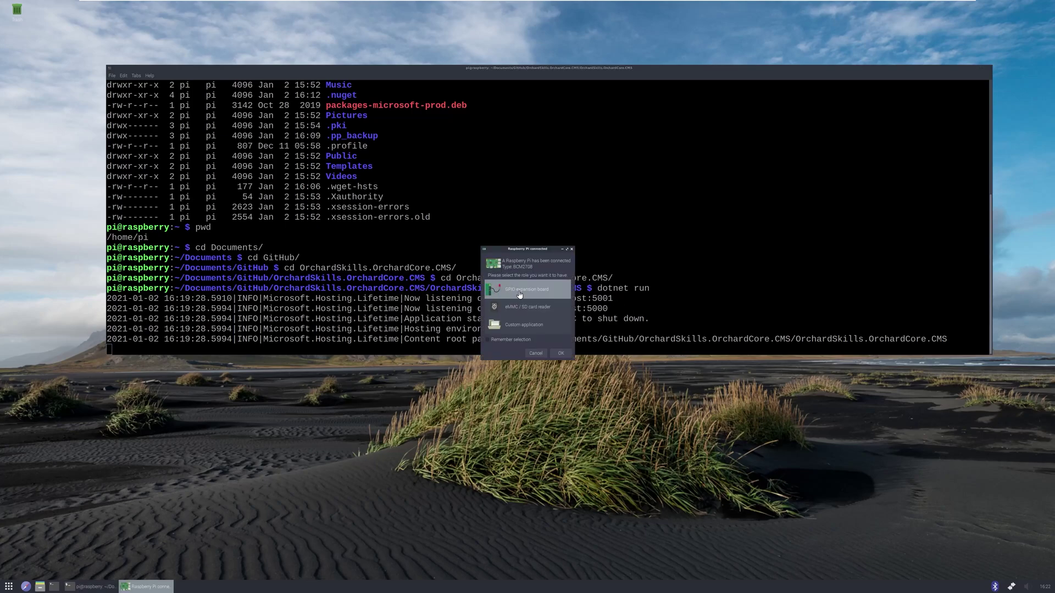
Use the Pi as a GPIO expansion board, stop the site, add Scratch's Pi GPIO extension, then close Scratch
click(560, 353)
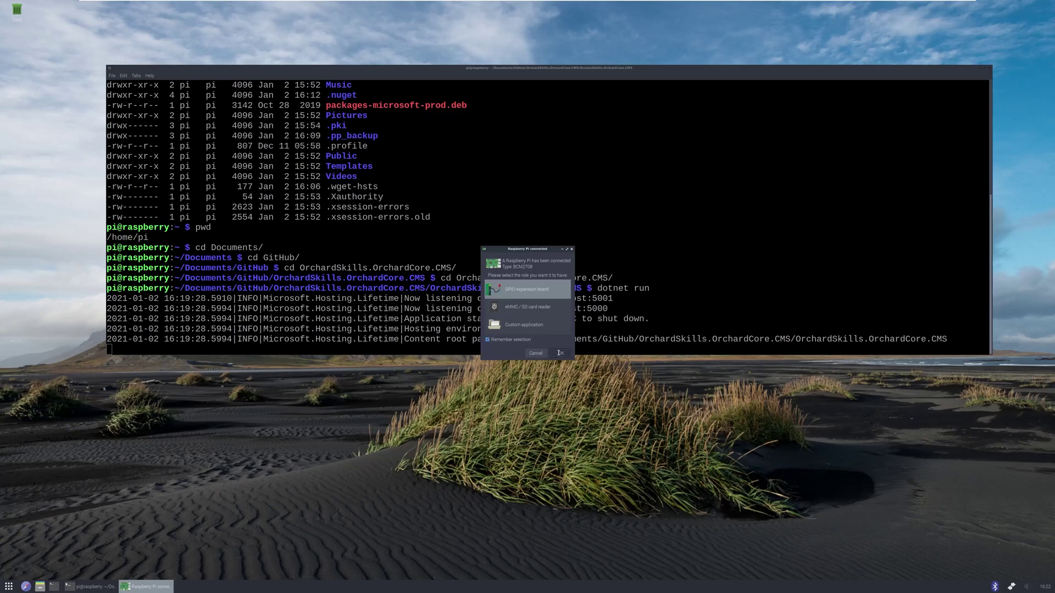
key(ctrl+c)
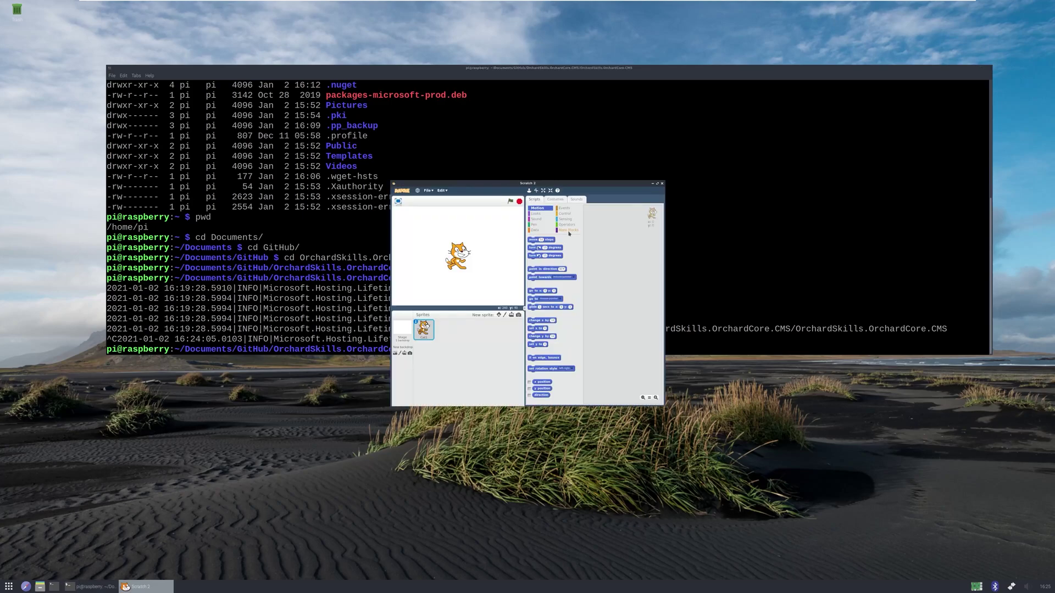
click(568, 231)
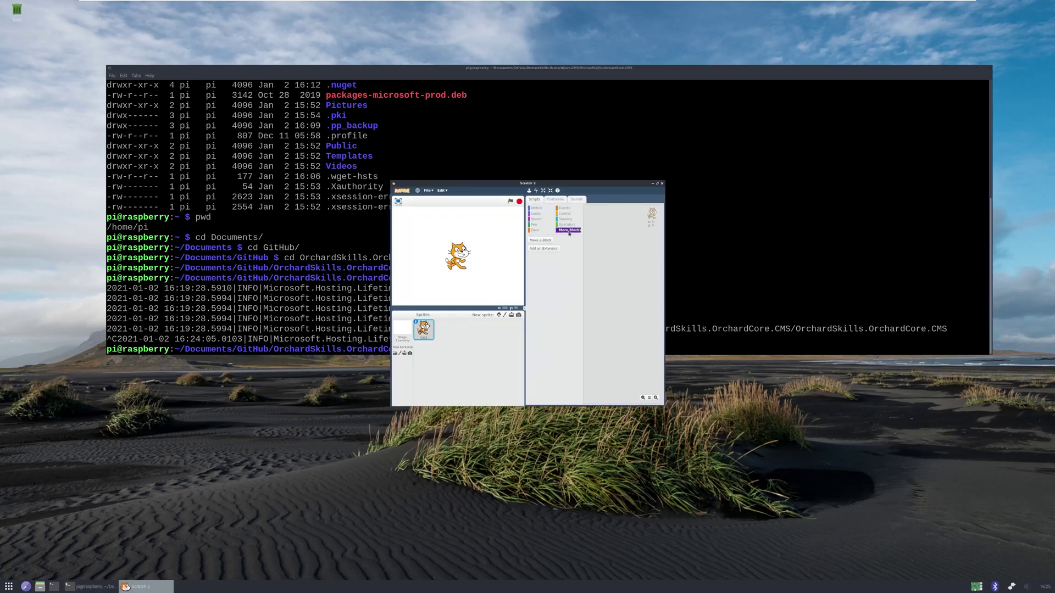
click(534, 250)
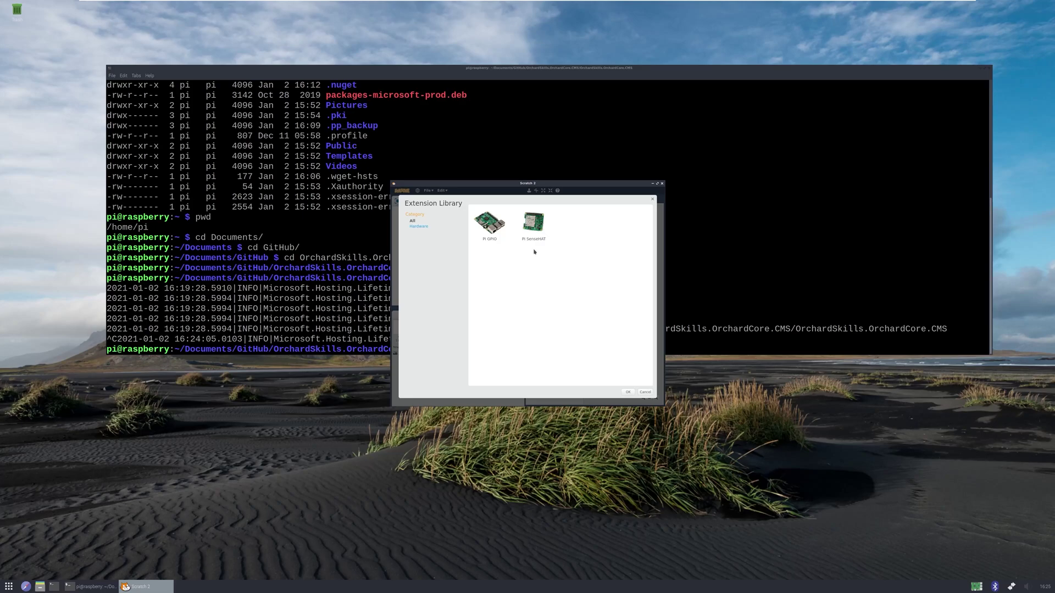
click(490, 236)
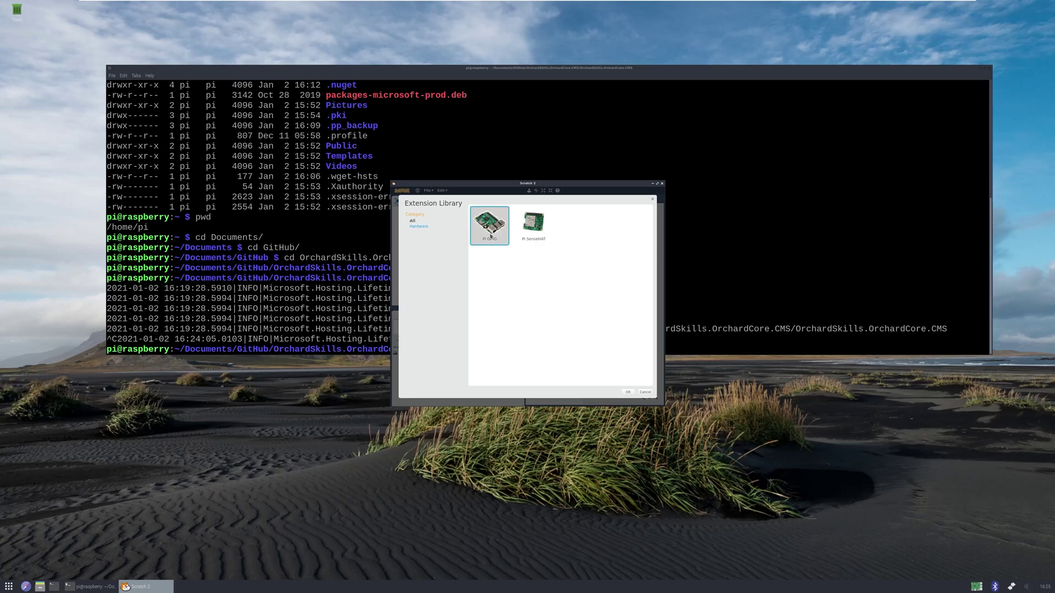
click(628, 392)
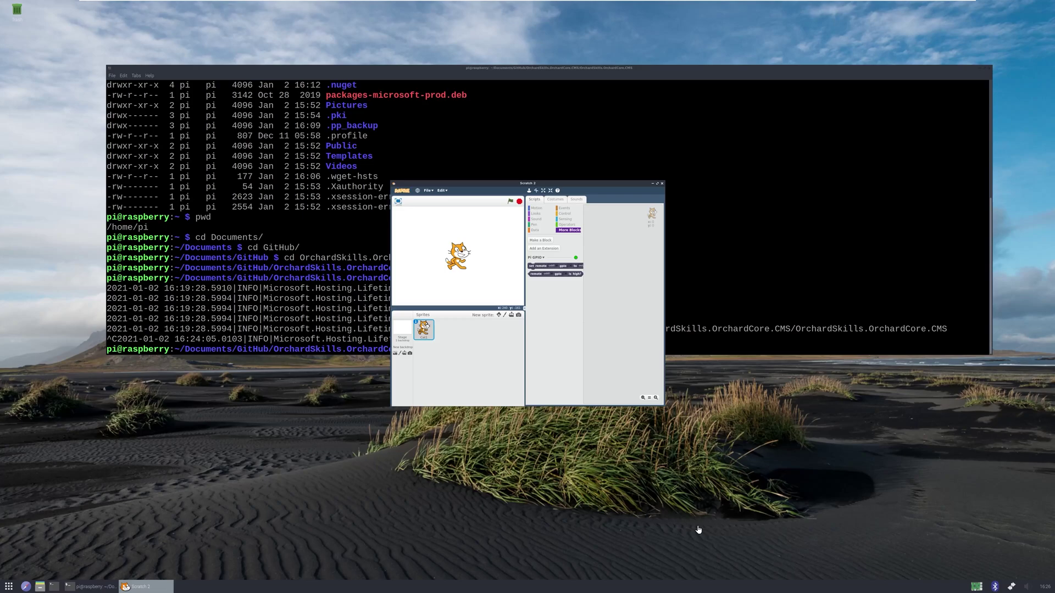
key(alt+F4)
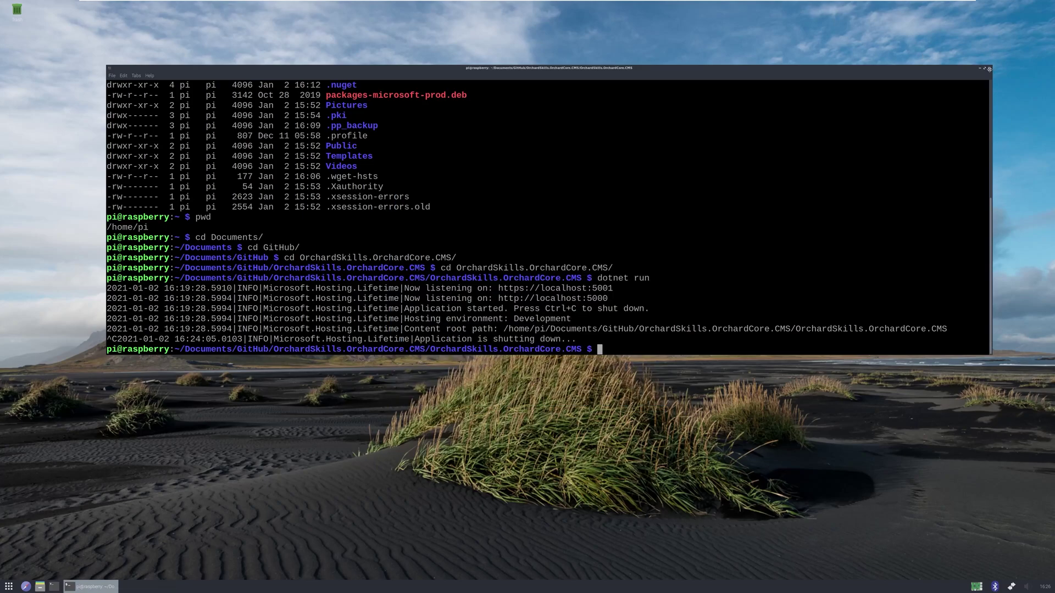
Close LXTerminal with Alt+F4 to reach the Shutdown options
key(alt+F4)
key(alt+F4)
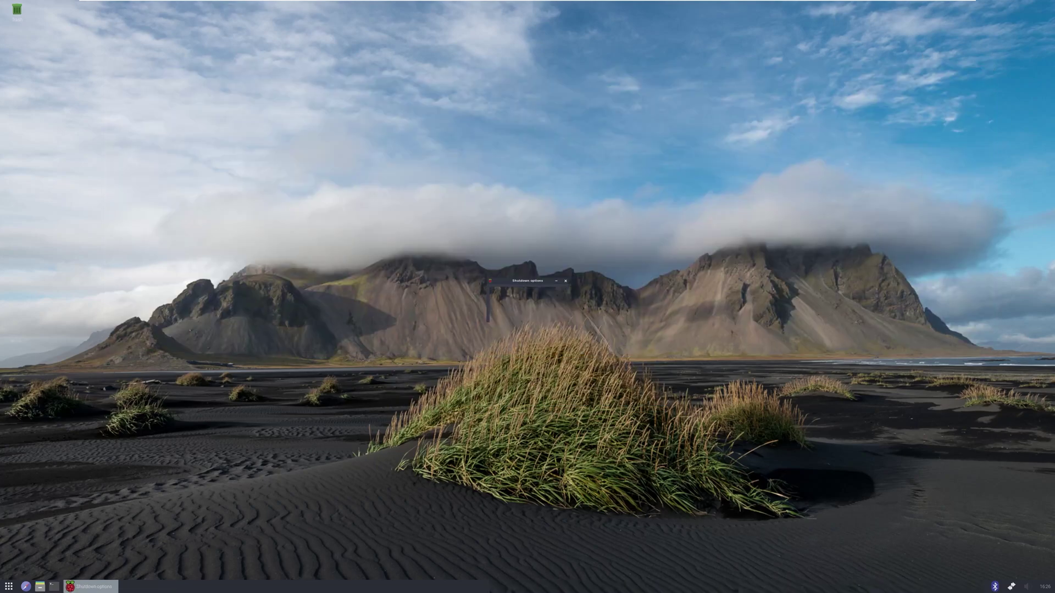